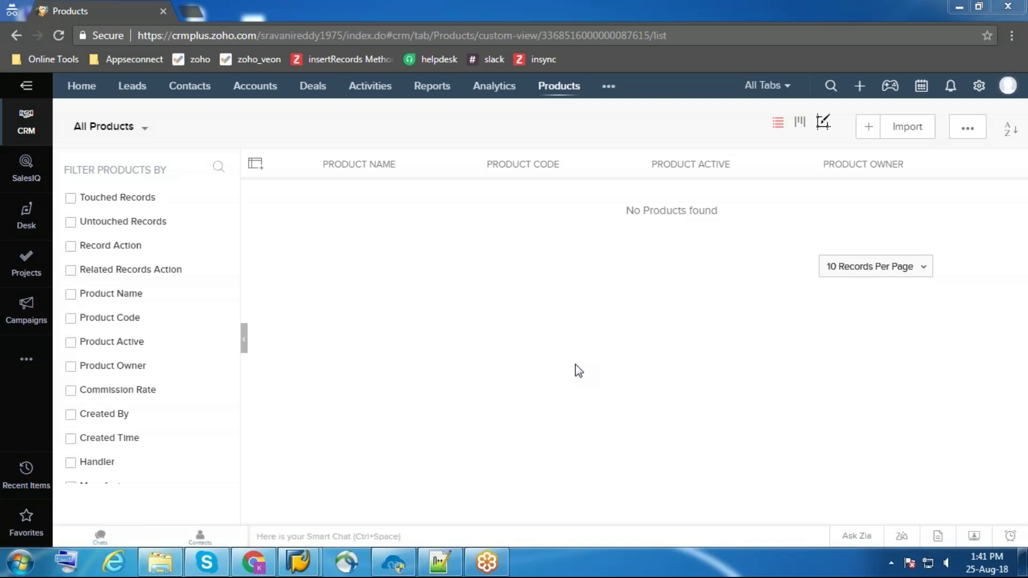
Review the list of sync processes in Notepad++ and return to the Zoho CRM product list
click(440, 562)
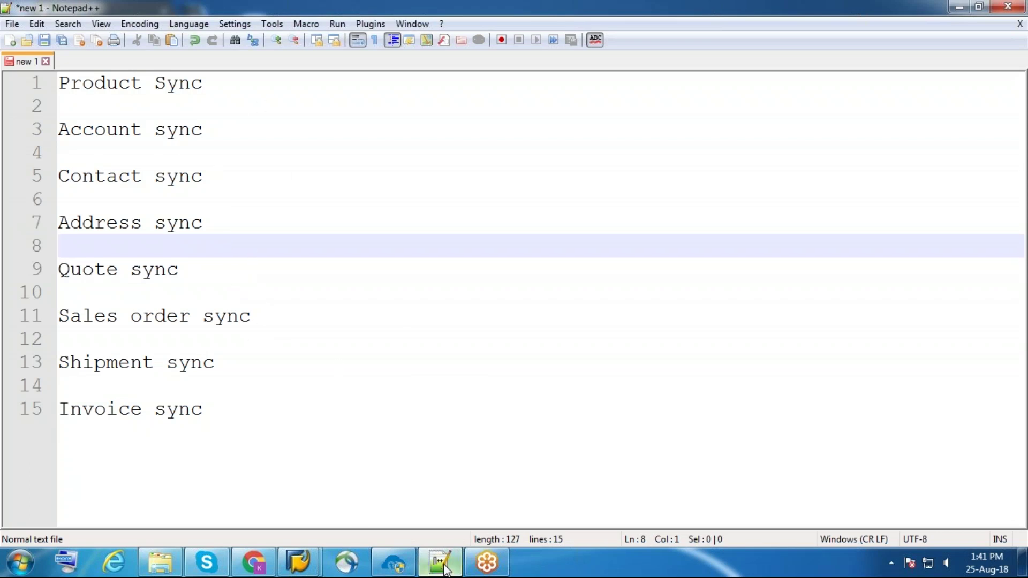
click(253, 562)
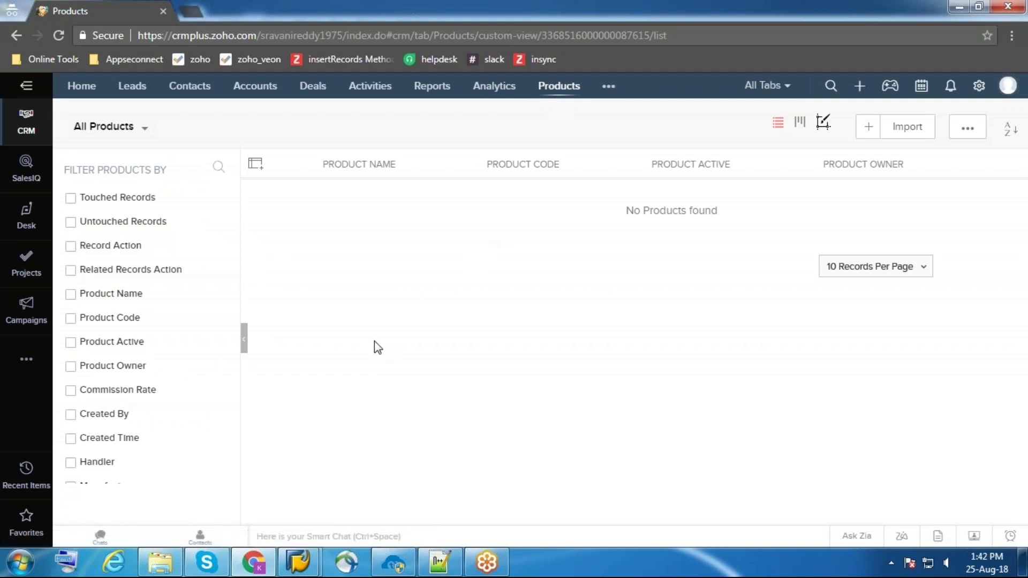
Switch to SAP, open transaction wpc2 and generate the BIGCOMMERC catalog item IDocs with Send item in full enabled
mouse_move(298, 563)
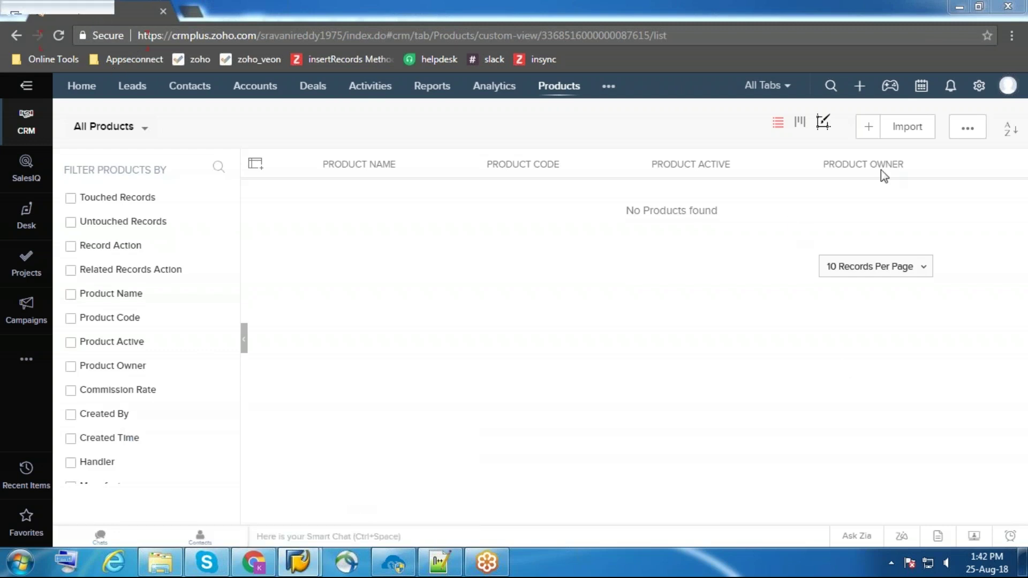
key(alt+Tab)
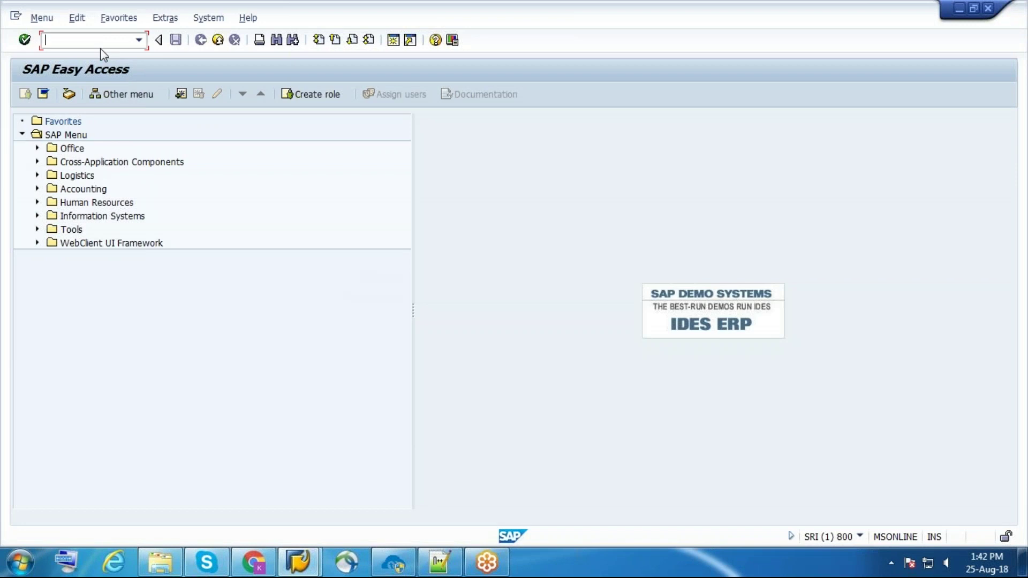
text(wpc2)
key(Return)
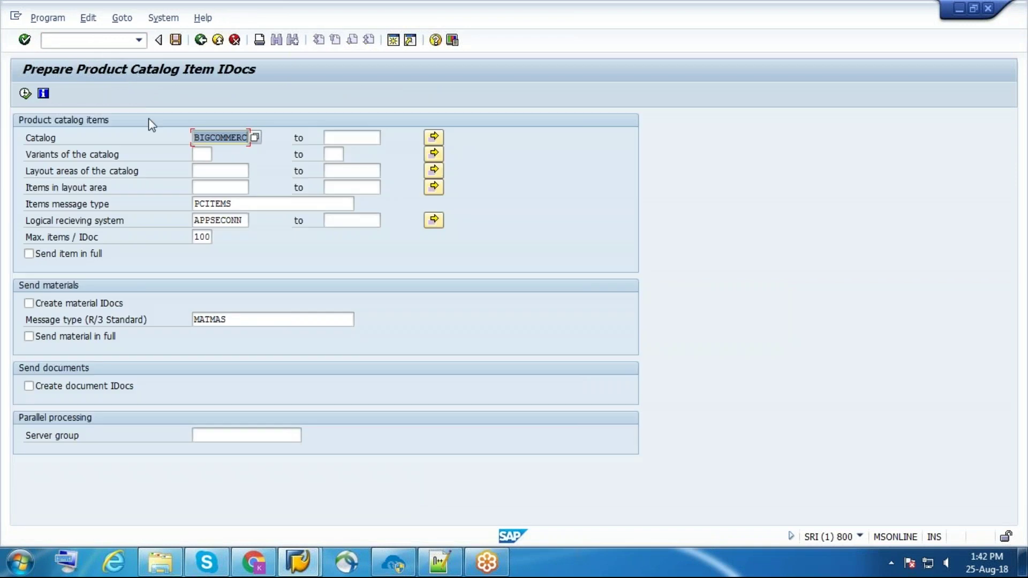
click(29, 254)
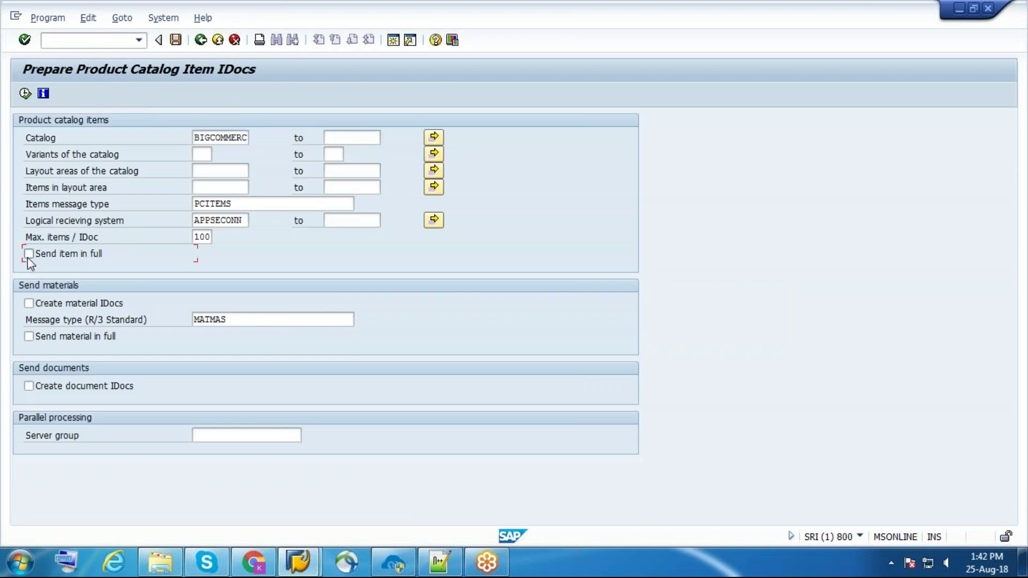
click(25, 94)
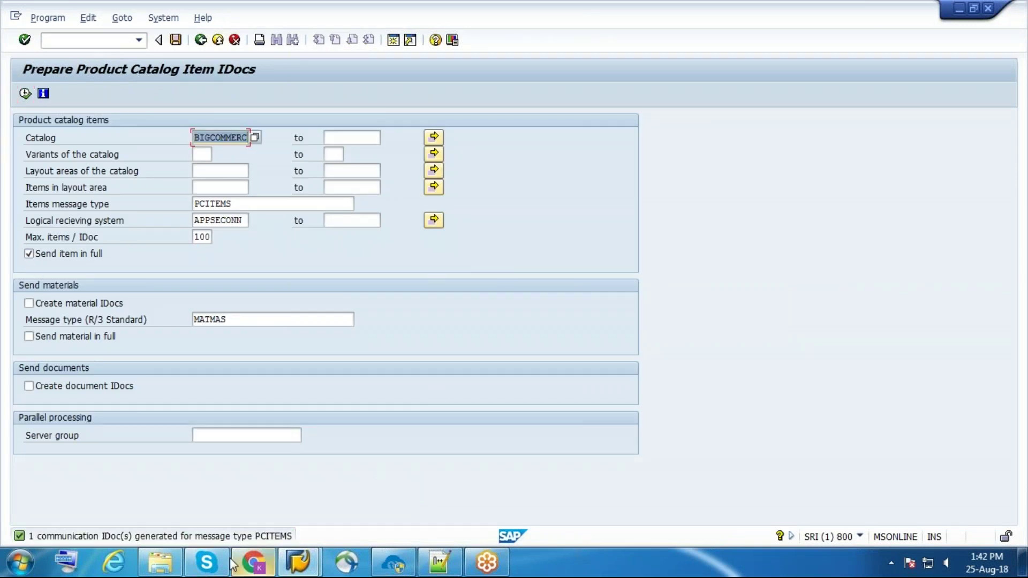
Switch to Zoho CRM, reload the Products page and look through the product list
click(255, 562)
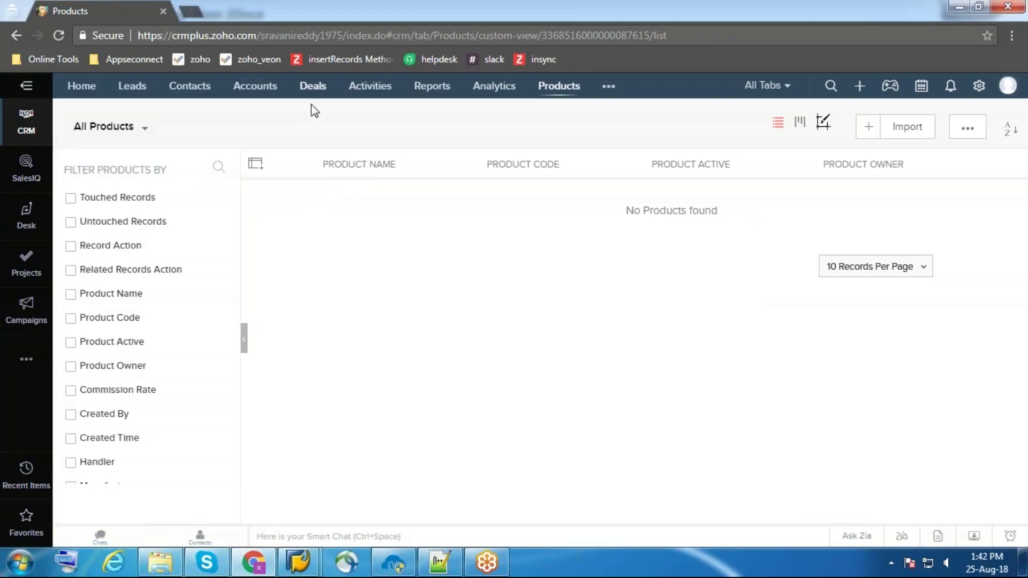
click(61, 32)
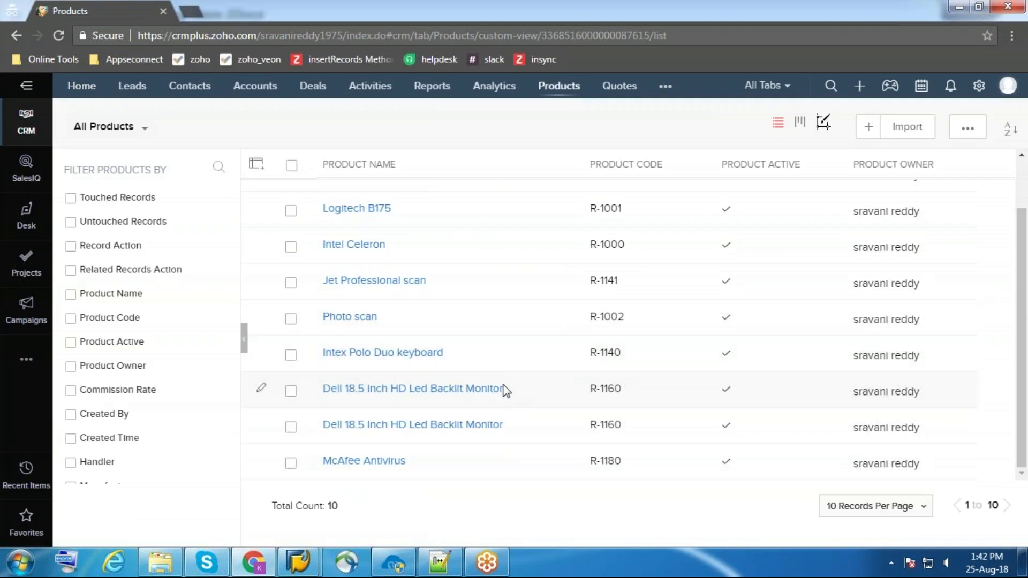
scroll(498, 348, up, 1)
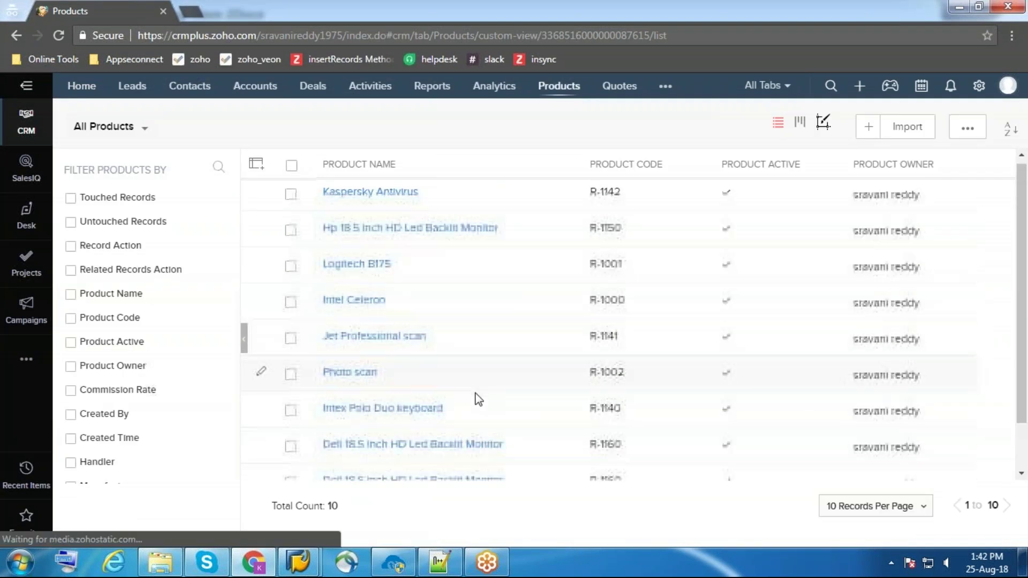
scroll(475, 395, down, 1)
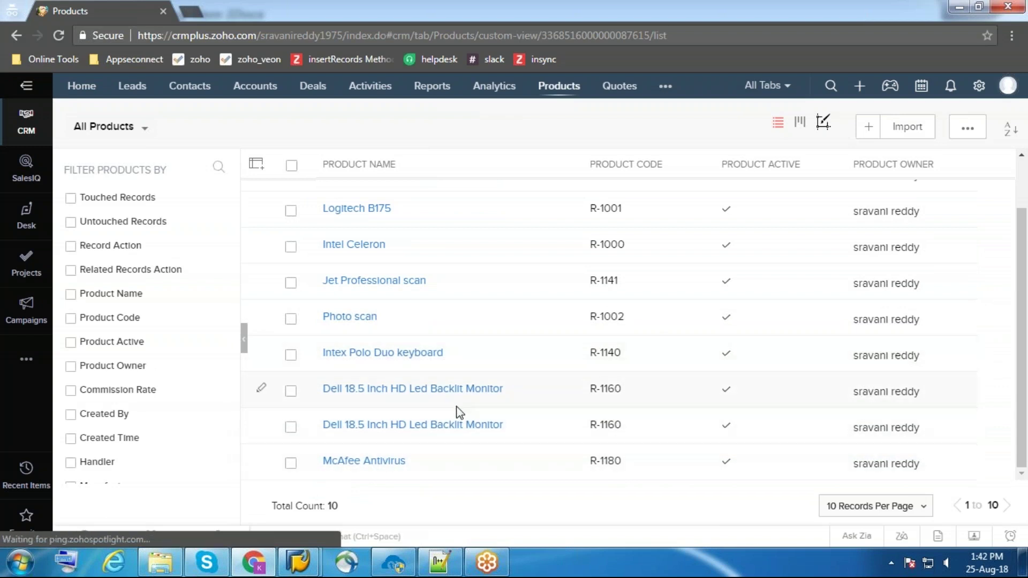
Open the Kaspersky Antivirus product record and examine its product, price, stock and description information
scroll(434, 278, up, 1)
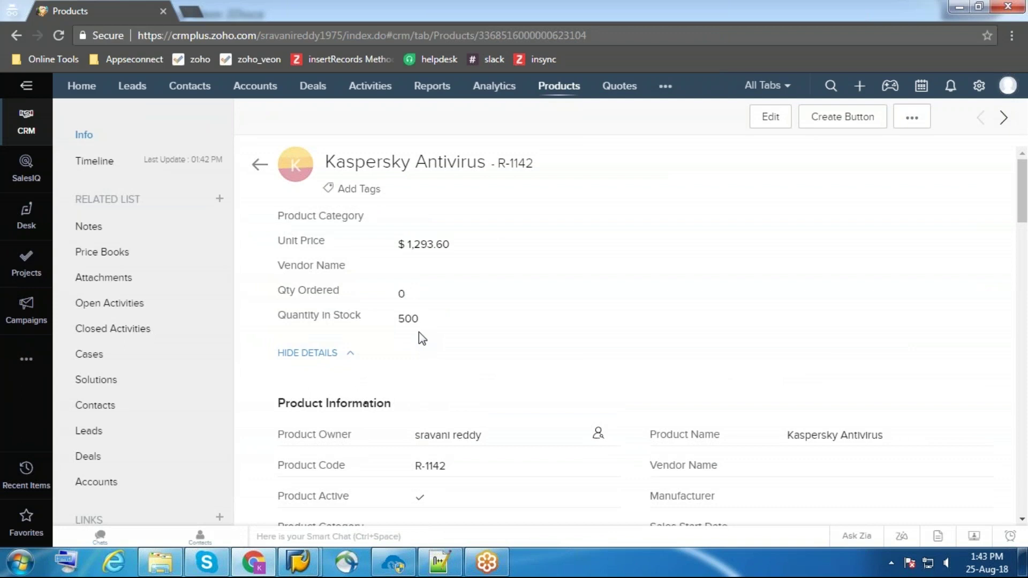
scroll(445, 367, down, 3)
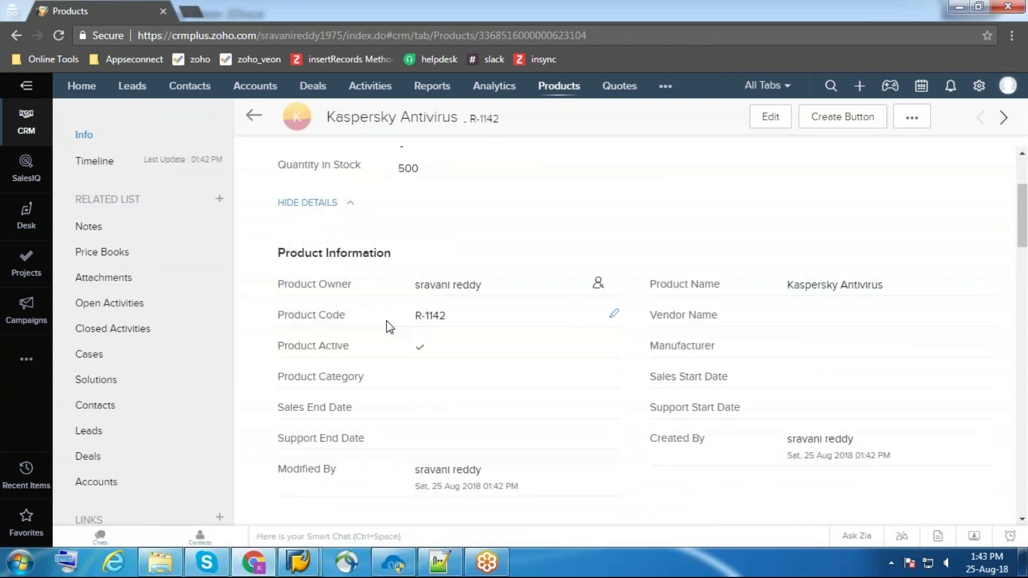
scroll(467, 383, down, 6)
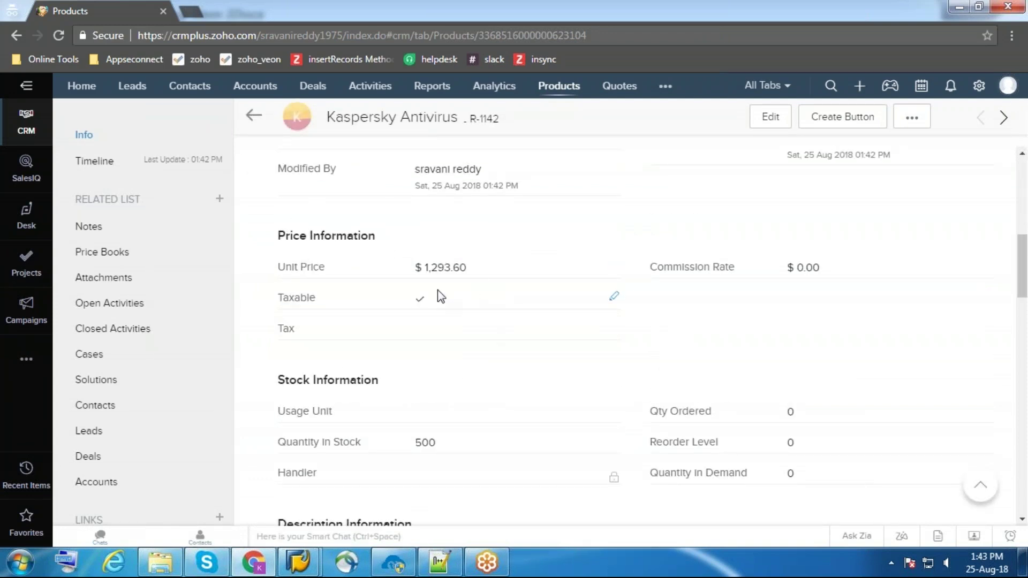
scroll(427, 295, down, 6)
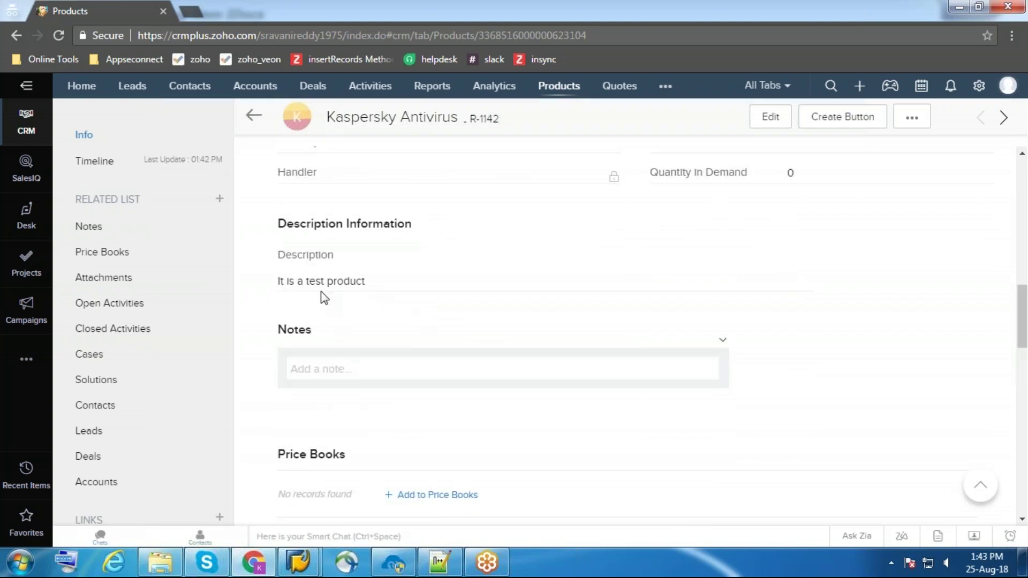
In a new SAP session, run wwm2 and open the Antivirus area under Software Shop in the BIGCOMMERC catalog
click(380, 476)
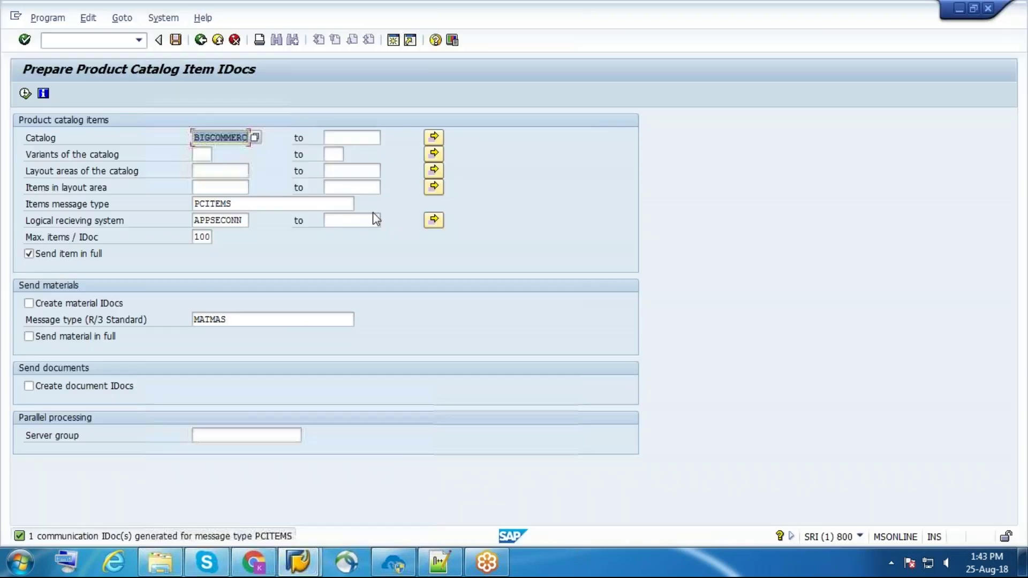
click(393, 40)
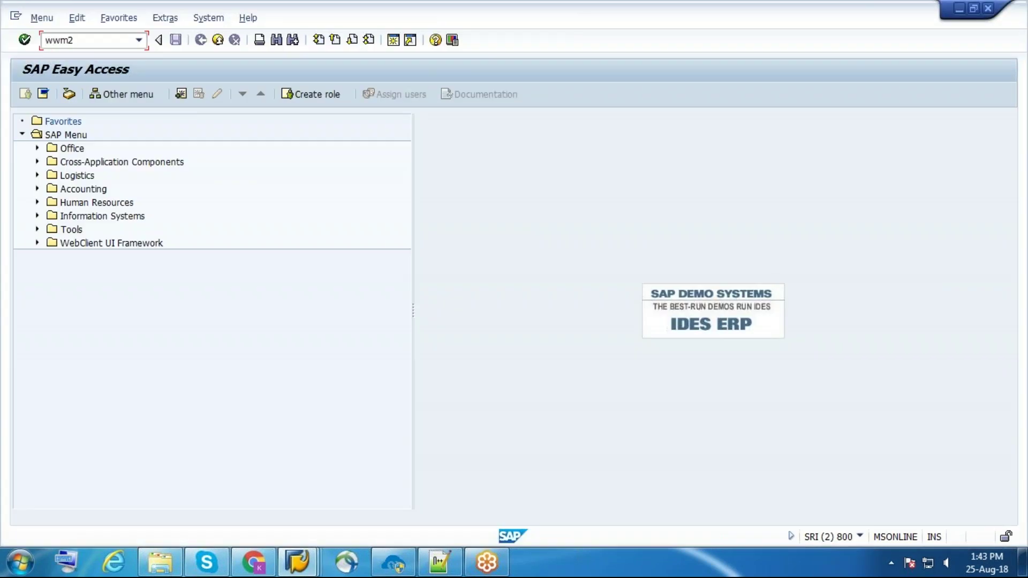
key(Return)
click(91, 95)
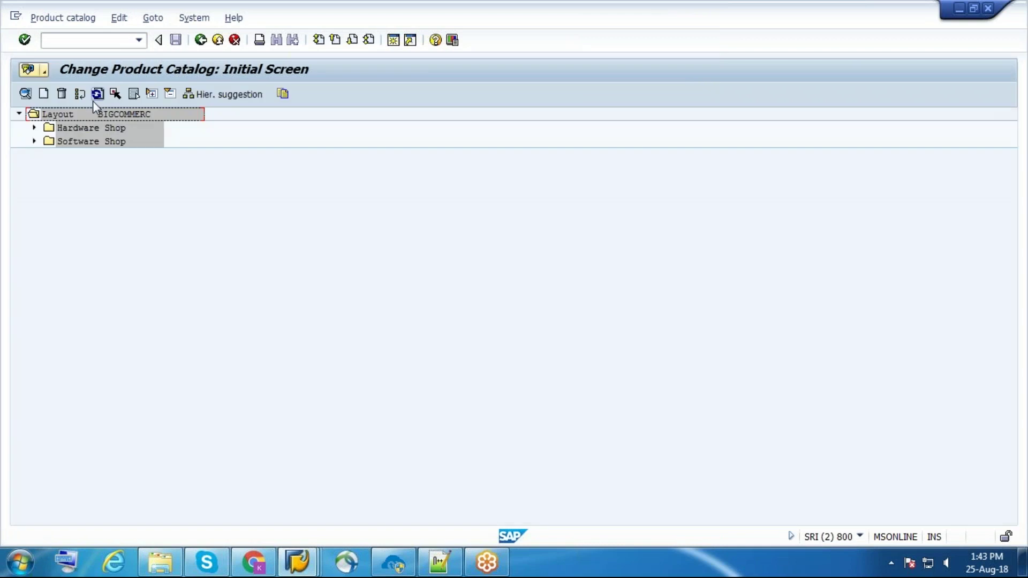
click(34, 141)
double_click(85, 156)
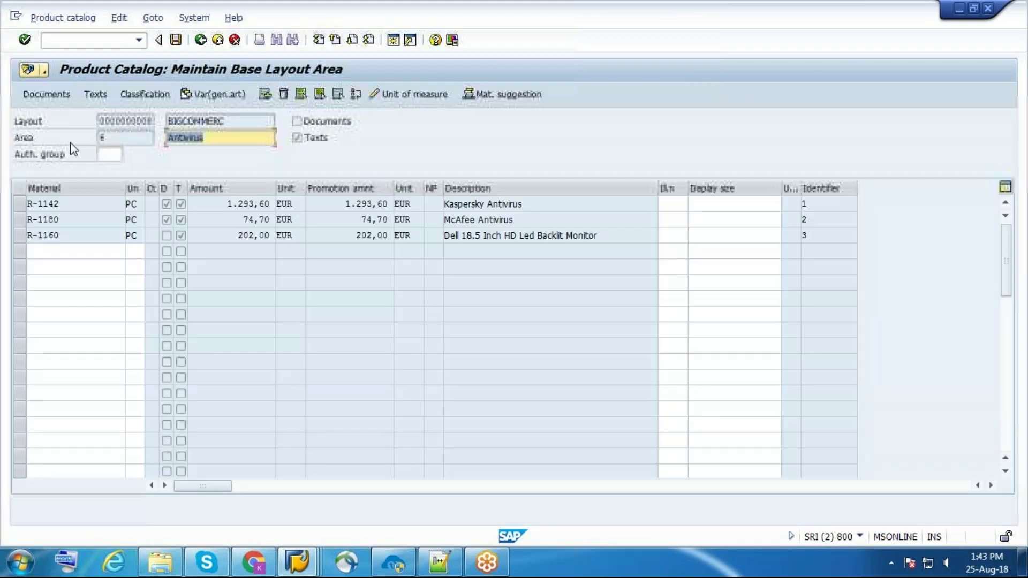
Set the English and German long texts of Kaspersky Antivirus (R-1142) to "It is an antivirus" and save the catalog
click(88, 99)
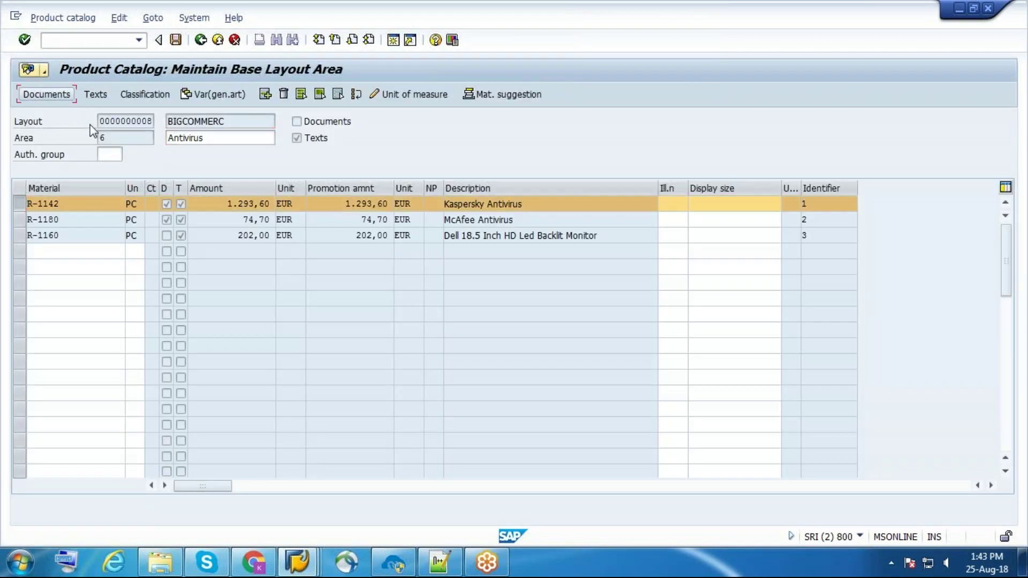
drag(119, 452, 71, 451)
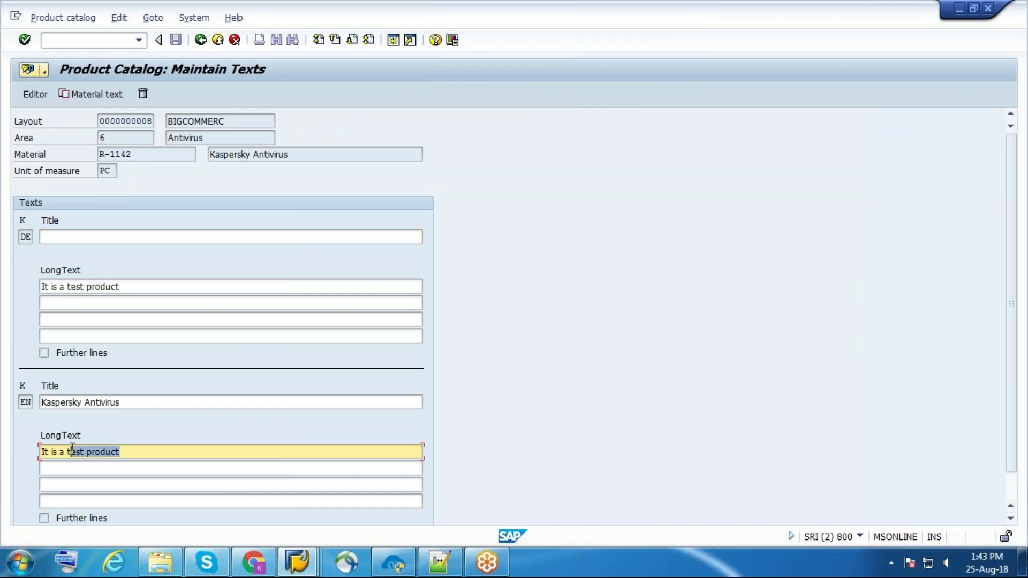
text(antiviru)
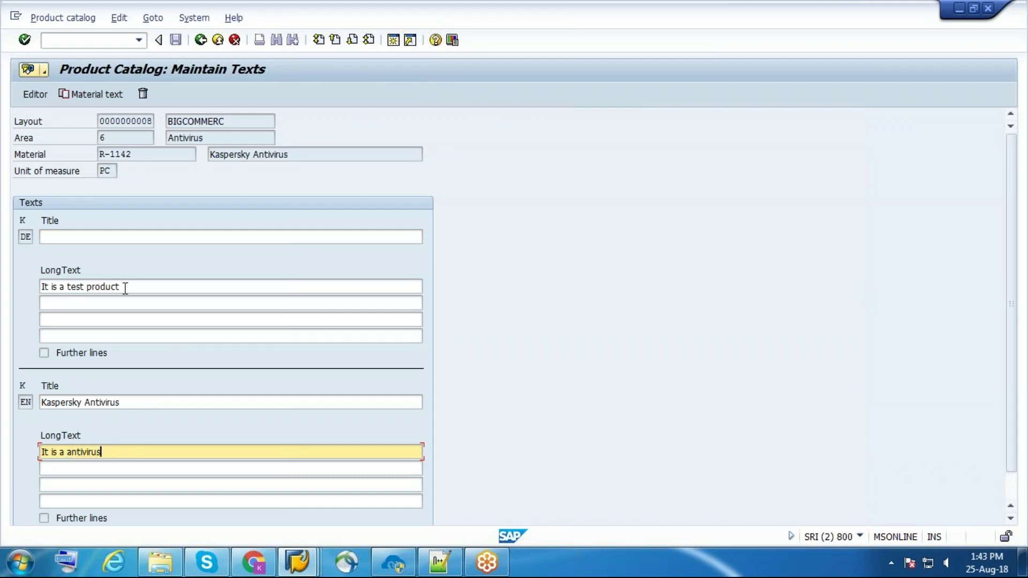
drag(125, 288, 65, 289)
text(n)
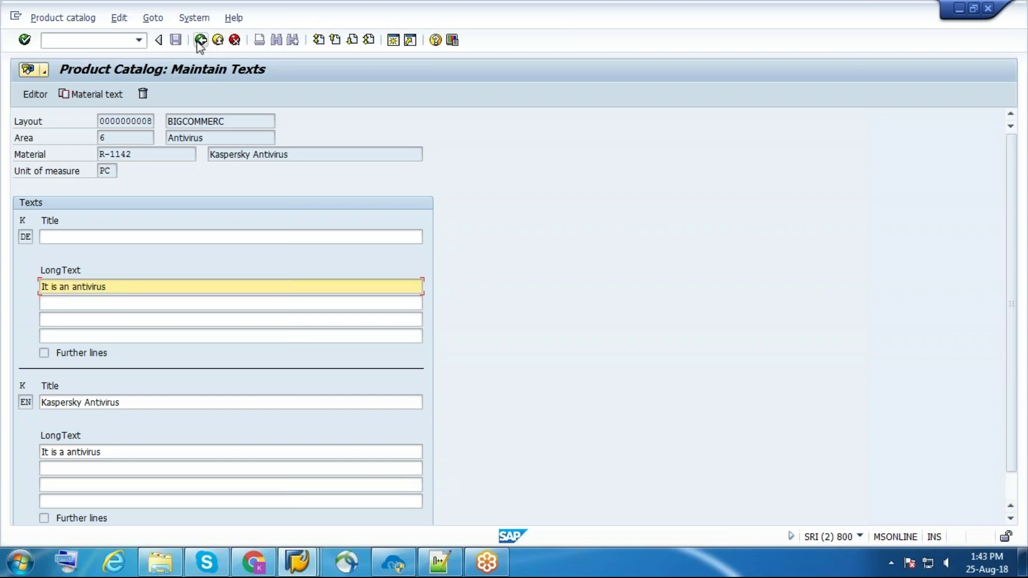
click(64, 454)
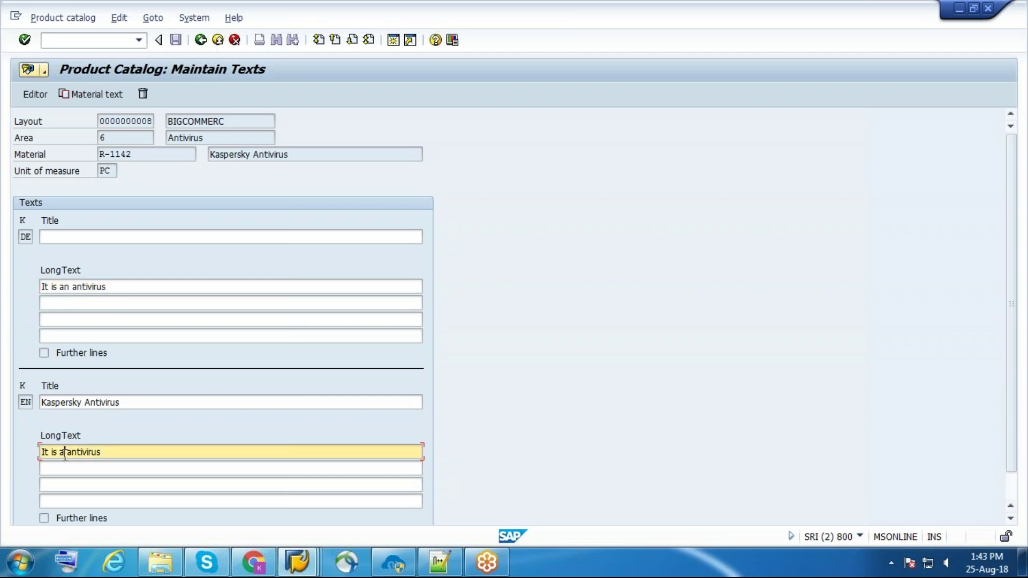
text(n)
click(200, 40)
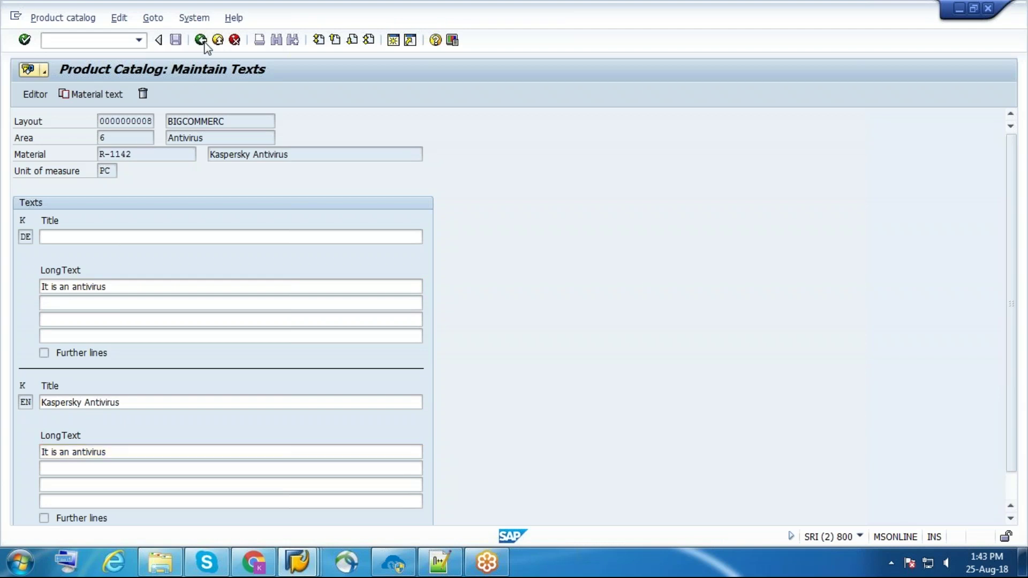
click(176, 41)
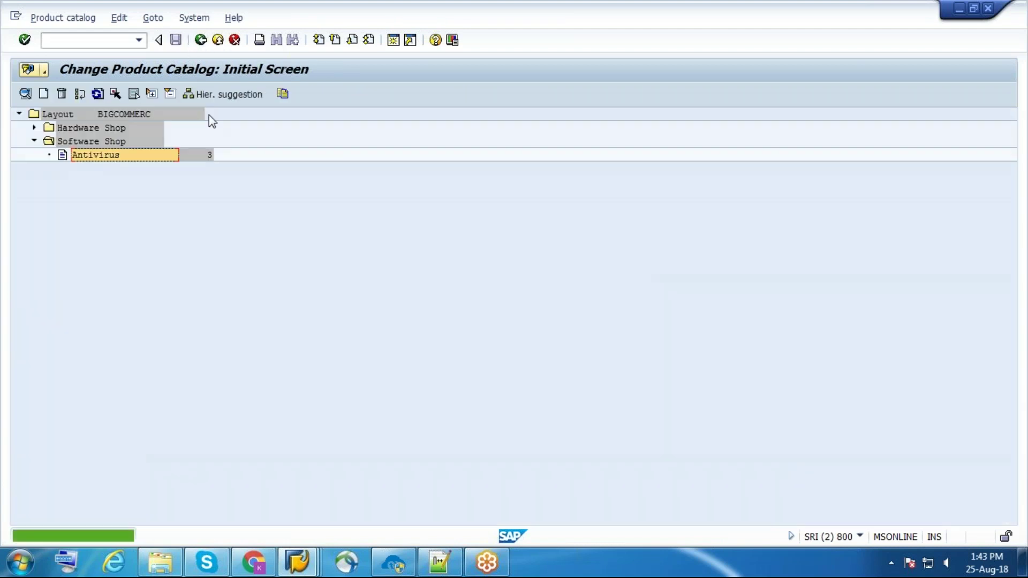
mouse_move(297, 562)
click(287, 471)
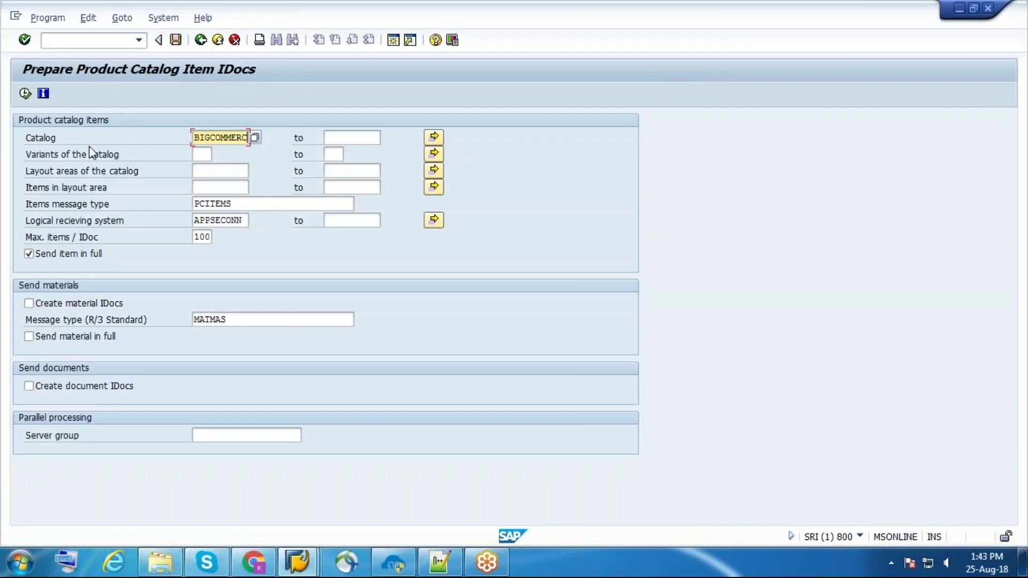
click(231, 171)
click(254, 169)
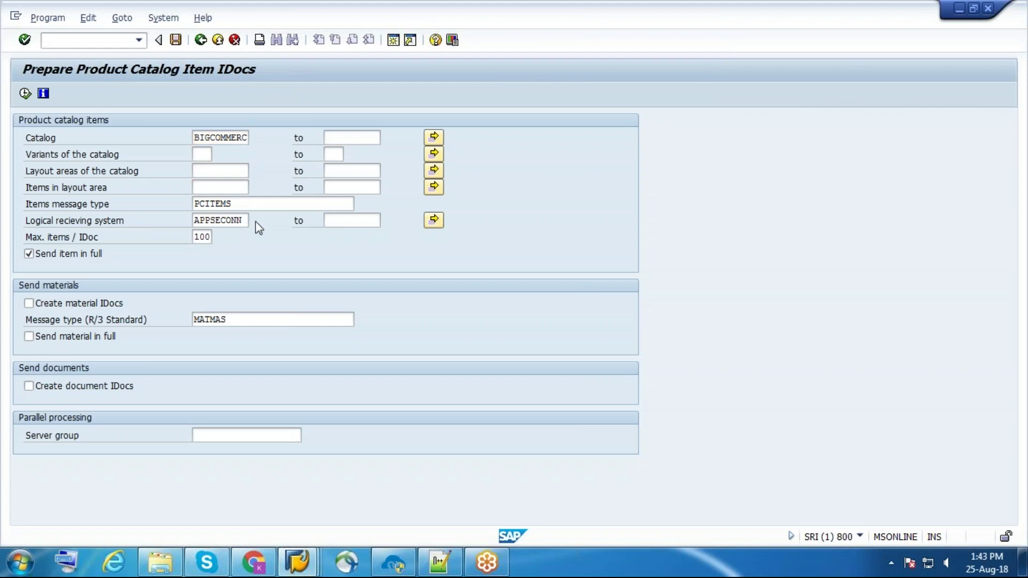
click(301, 168)
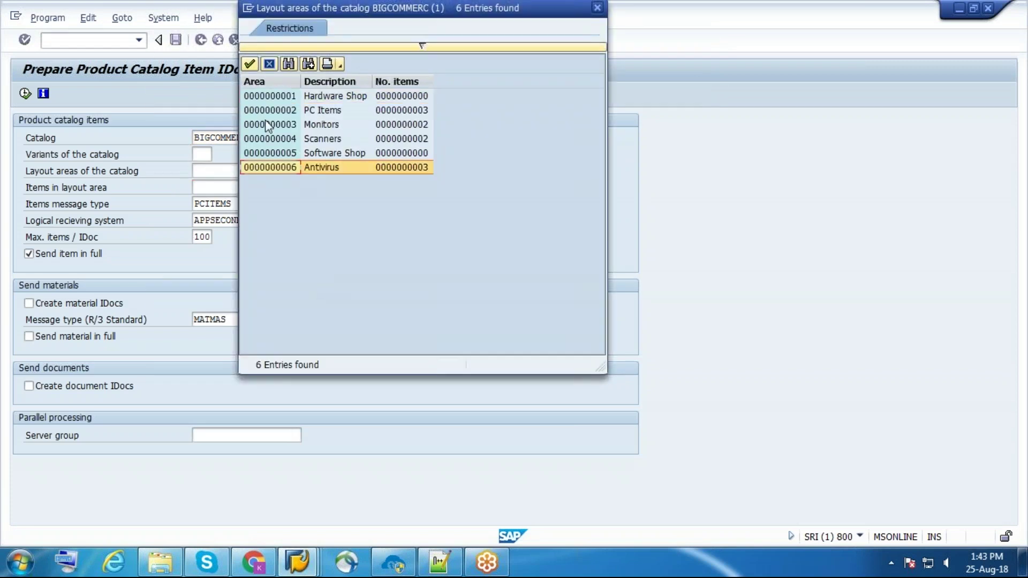
click(249, 64)
click(248, 187)
click(254, 186)
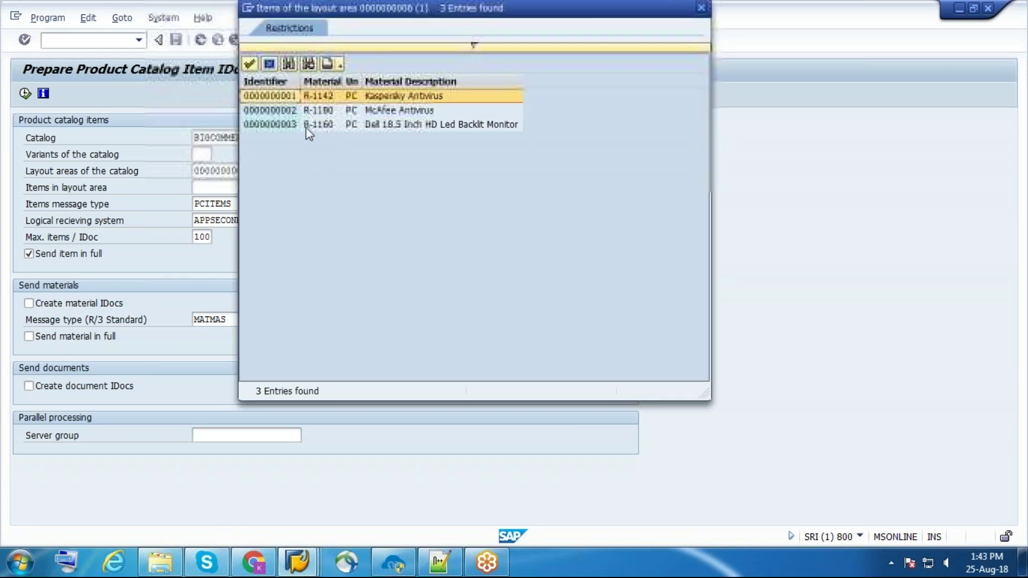
click(298, 124)
click(292, 97)
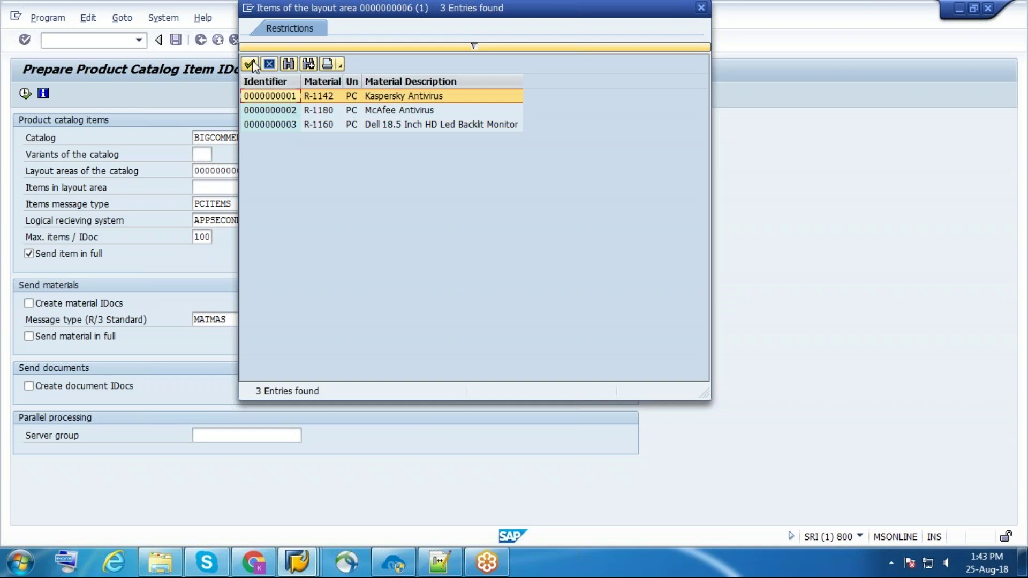
click(249, 64)
click(26, 95)
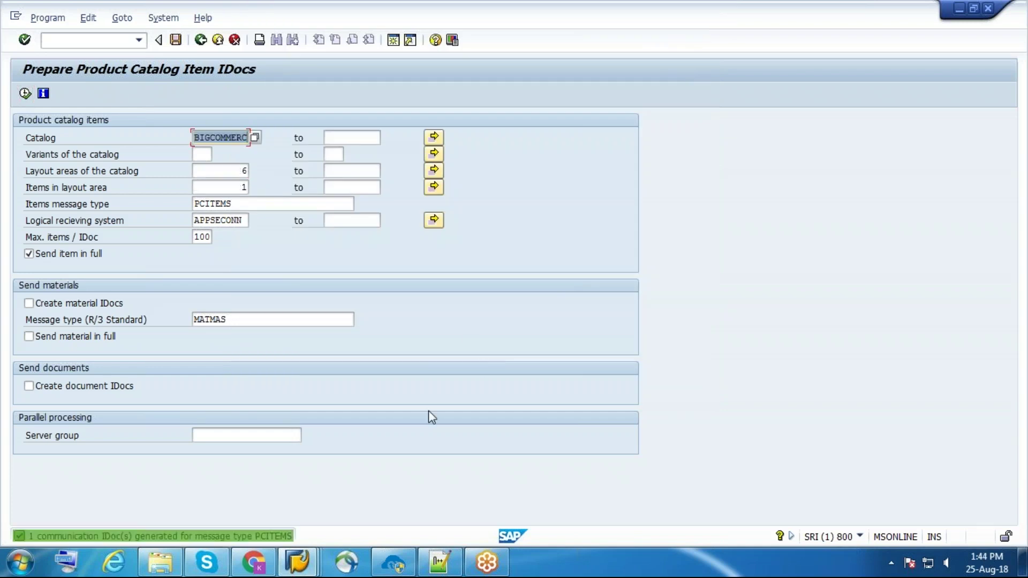
Switch to Zoho CRM, reload the Kaspersky Antivirus record and check its details for the updated description
click(251, 563)
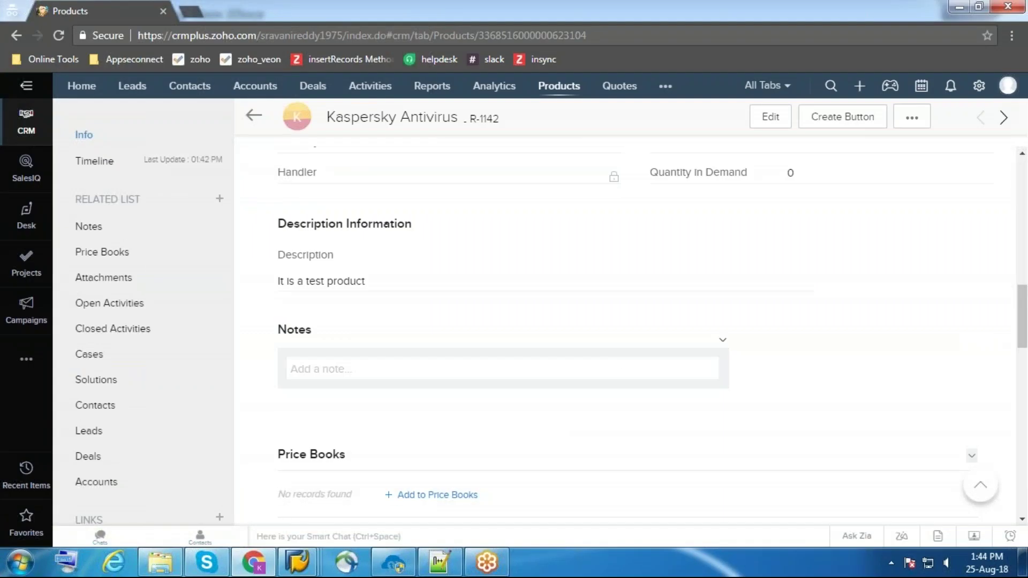
click(57, 38)
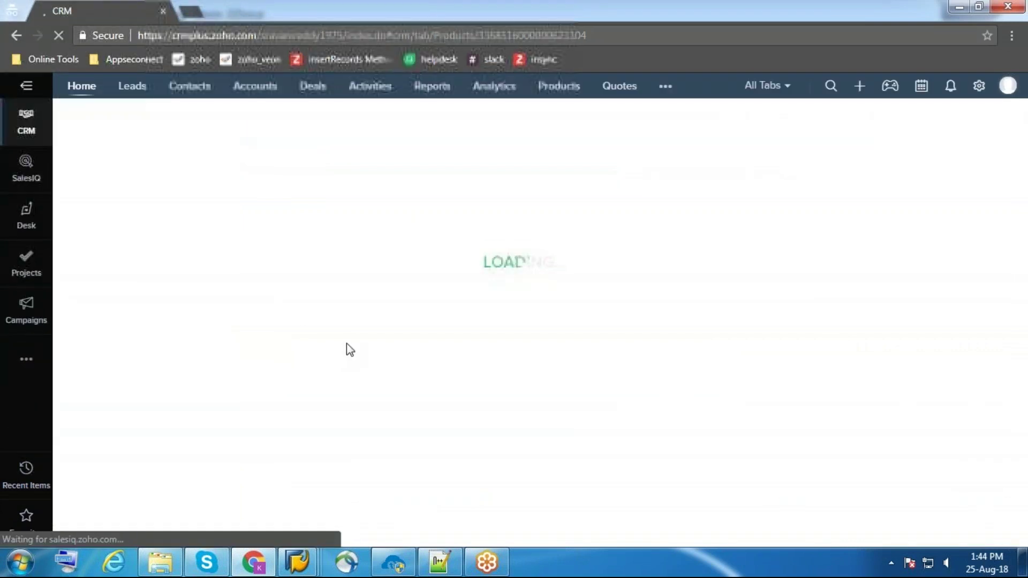
scroll(477, 348, down, 10)
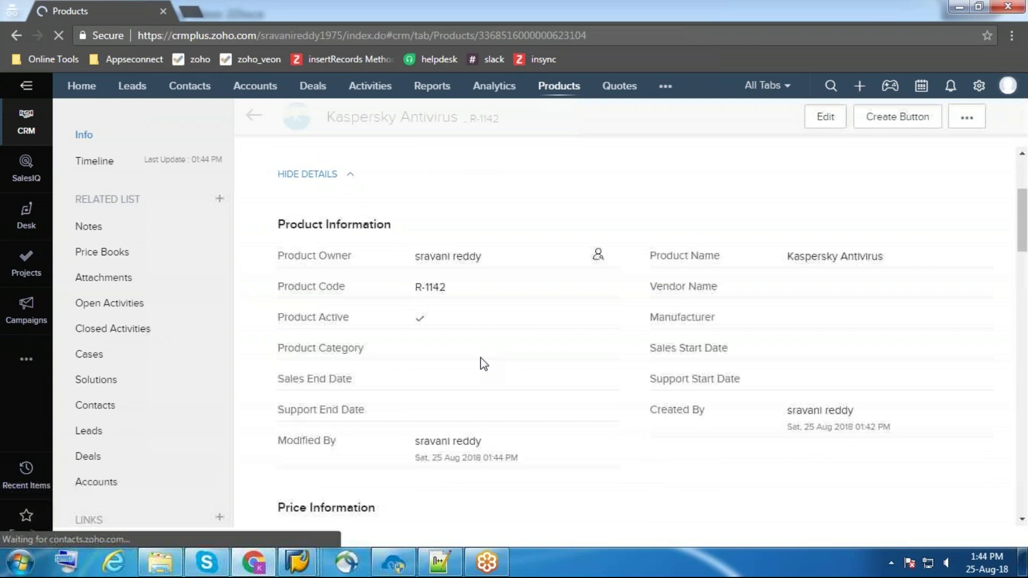
Check the Kaspersky Antivirus record's description information and return to the product list
scroll(482, 361, down, 5)
scroll(471, 349, up, 3)
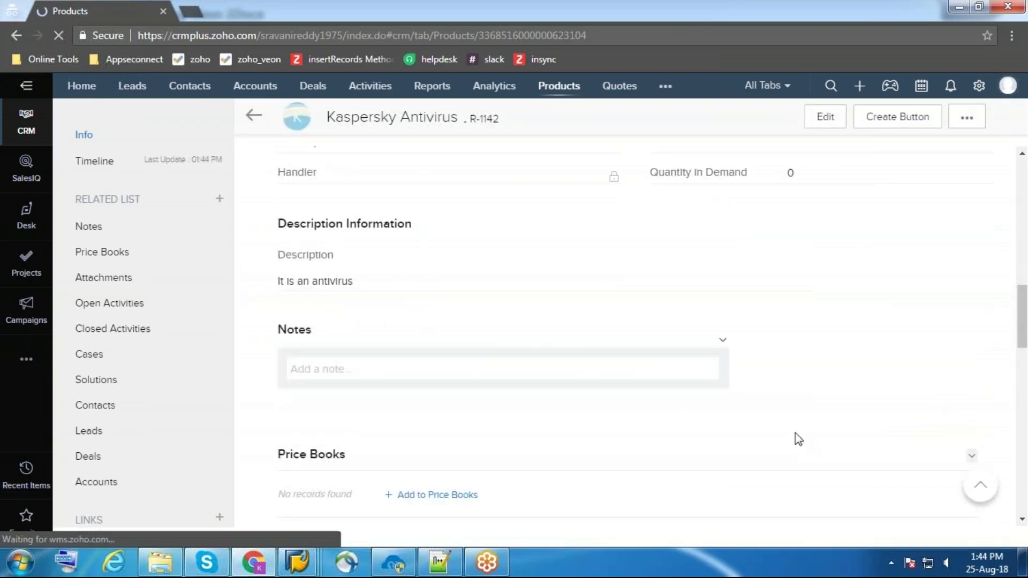
key(alt+Left)
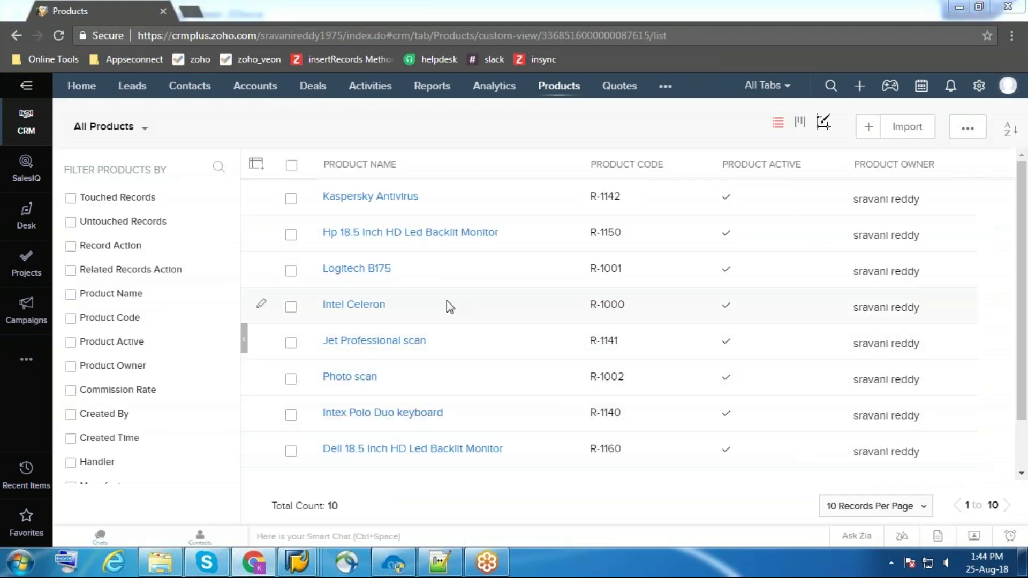
View the Accounts list and the Contacts list in the CRM
click(245, 90)
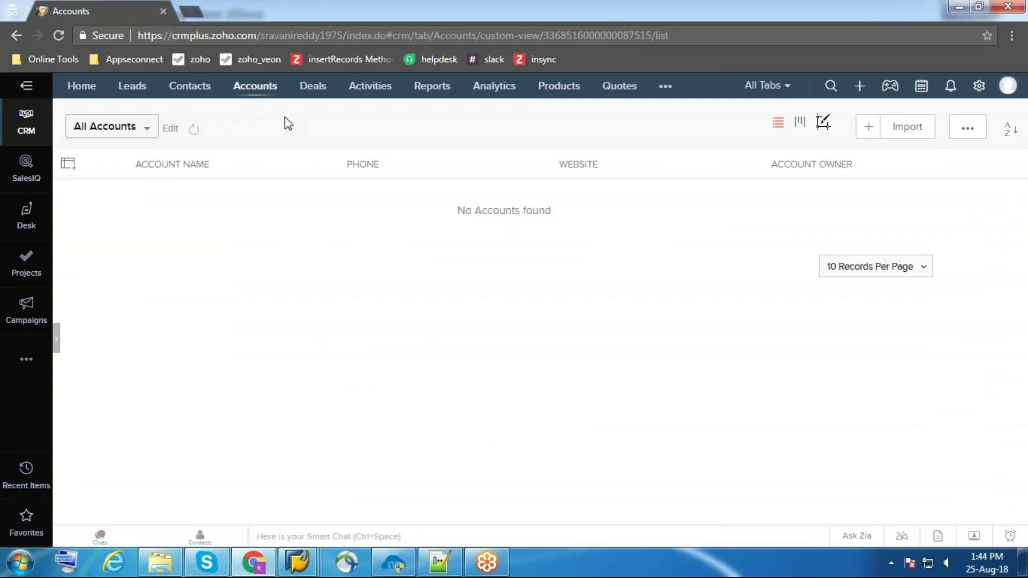
click(187, 81)
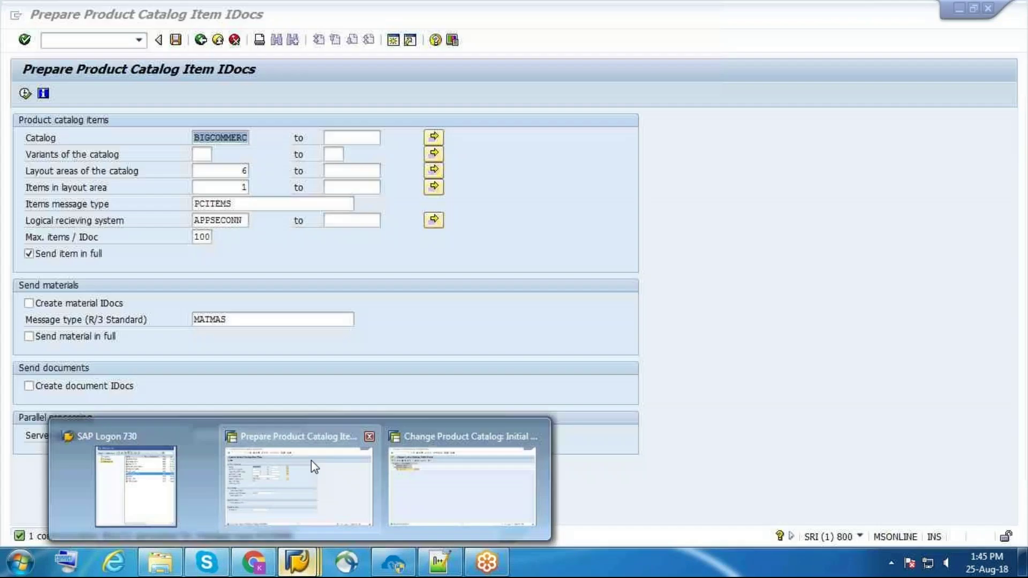
Switch to SAP, leave the catalog item IDoc preparation and open the Send Customers program
click(311, 461)
click(202, 41)
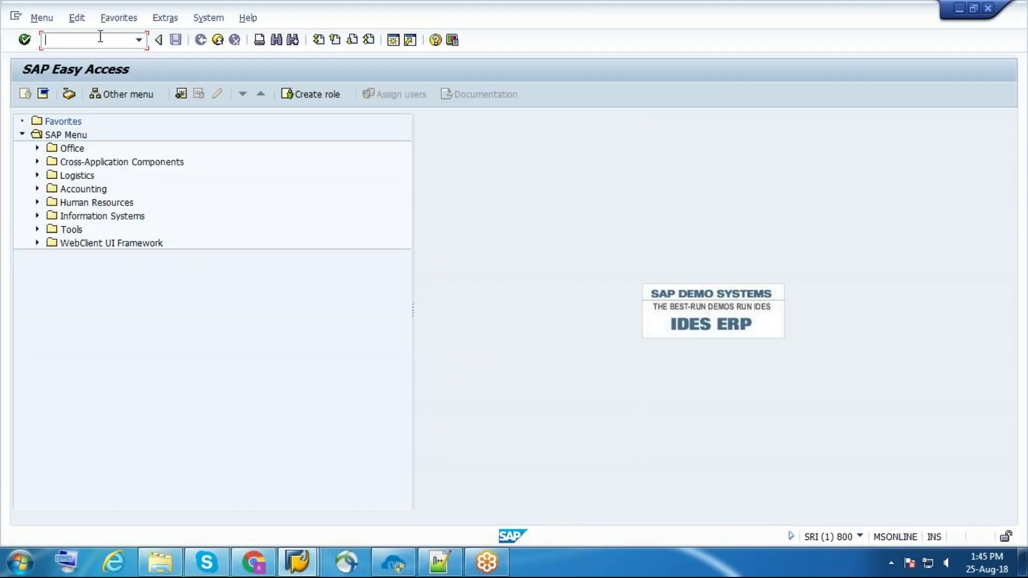
key(Return)
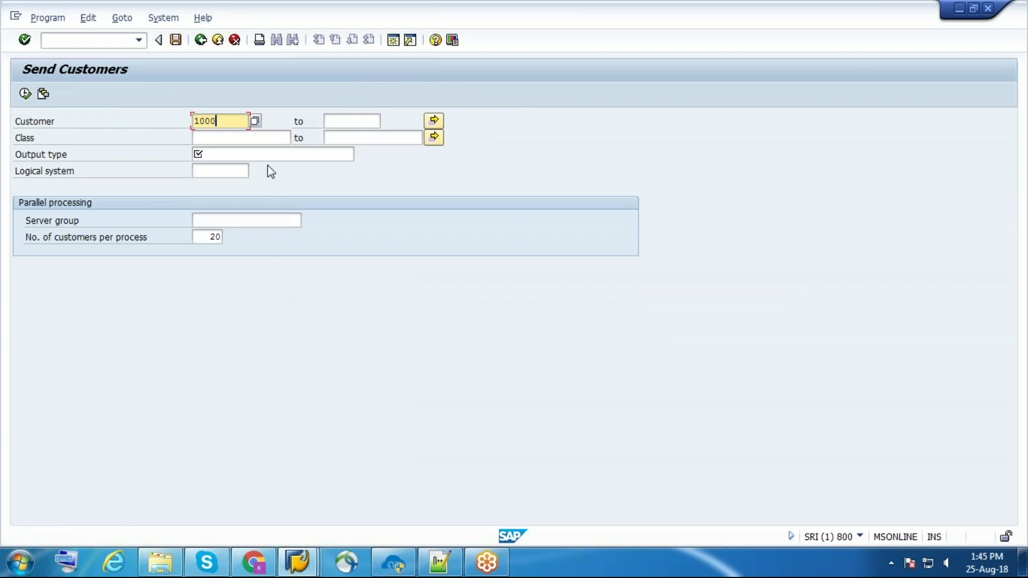
Enter the customer number, output type DEBMAS and logical system APPSECONN, and generate the customer's IDoc
click(195, 154)
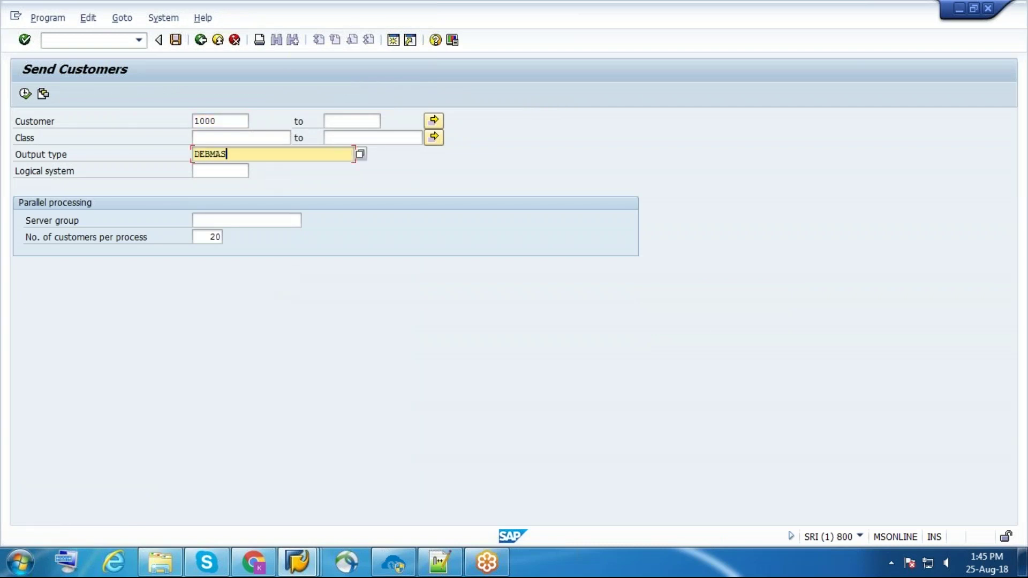
click(227, 170)
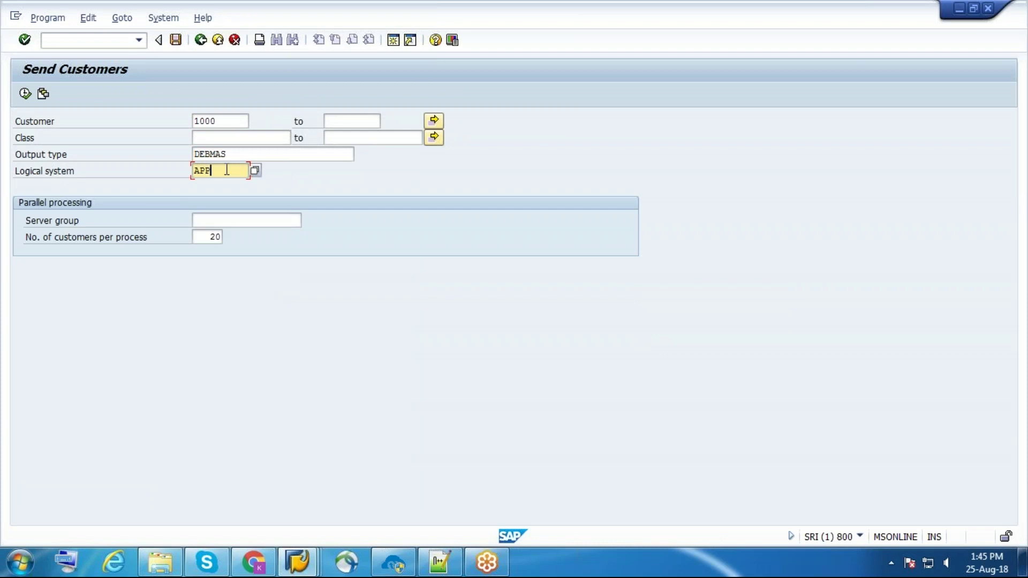
click(25, 94)
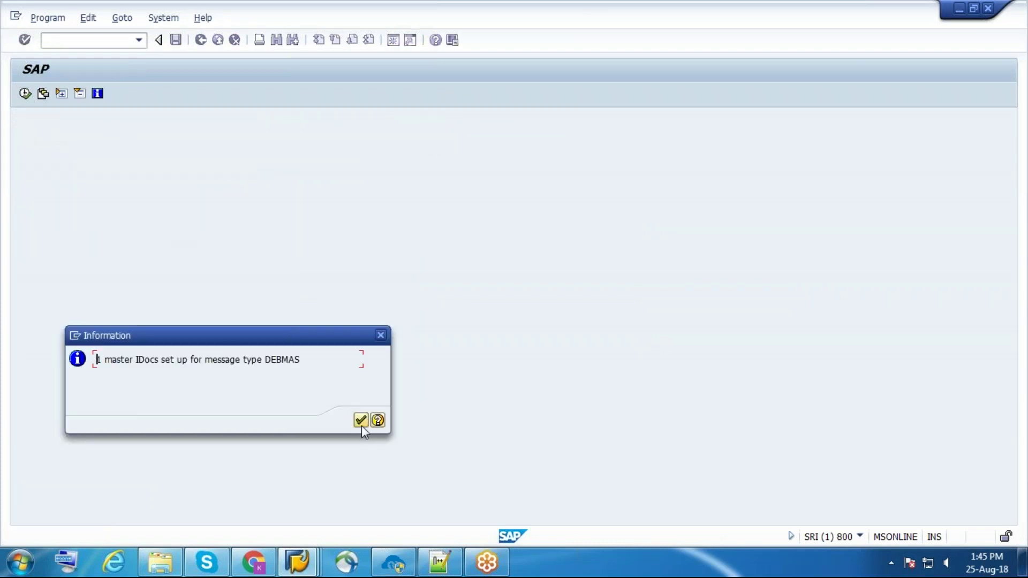
click(361, 421)
click(362, 422)
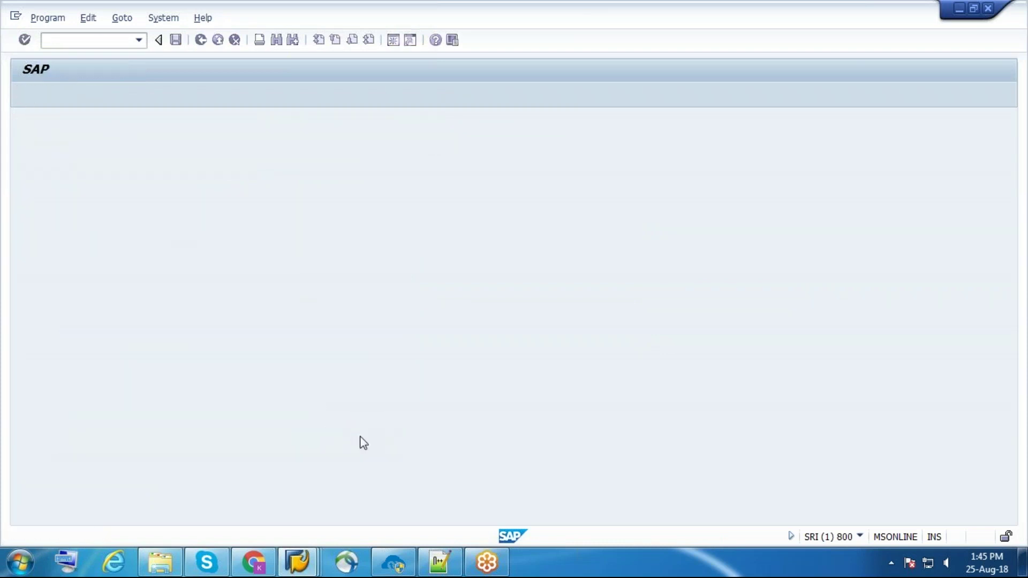
Switch to Zoho CRM, reload the Accounts list and open the Firma Becker Berlin account
click(252, 563)
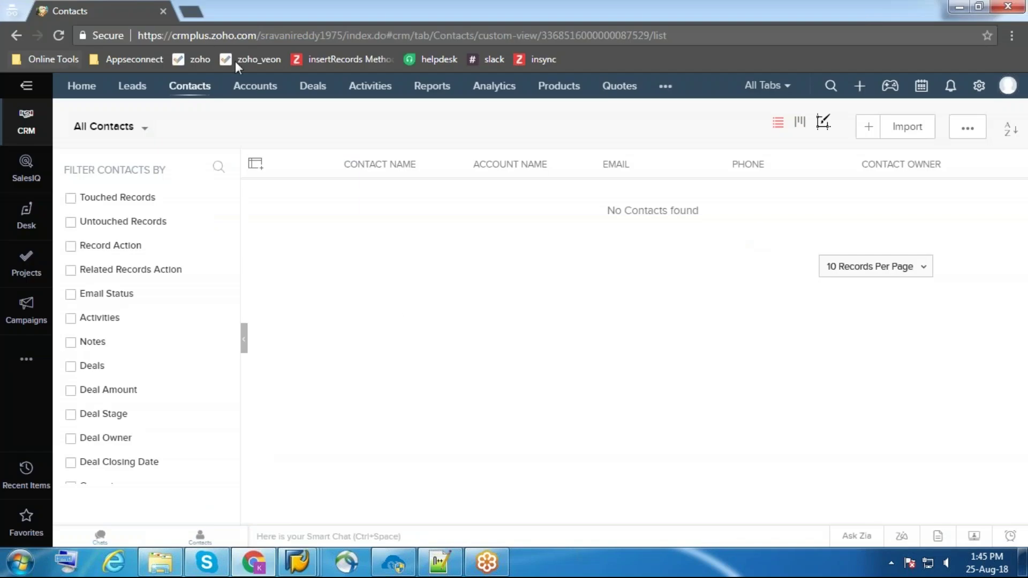
click(255, 86)
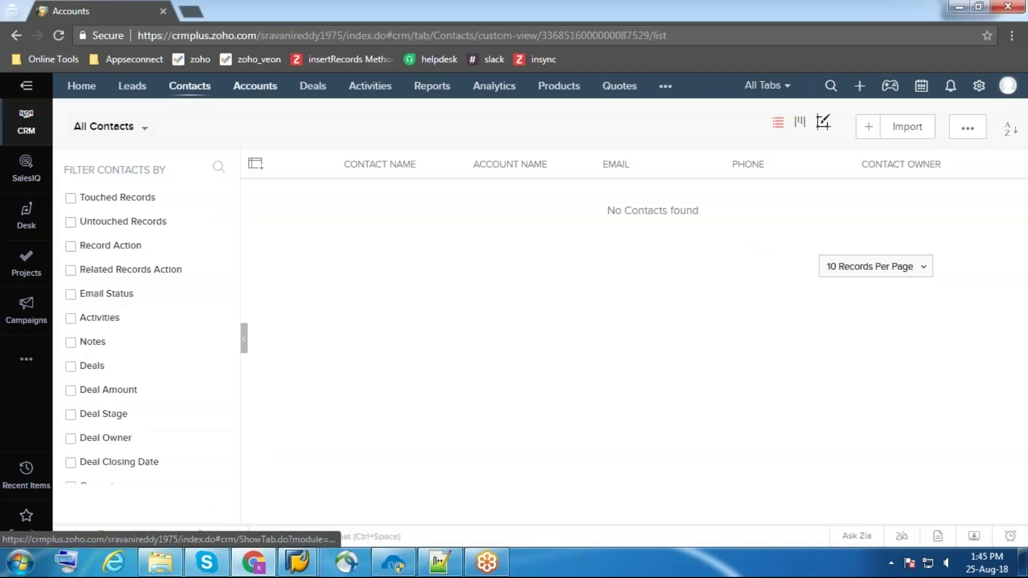
click(53, 35)
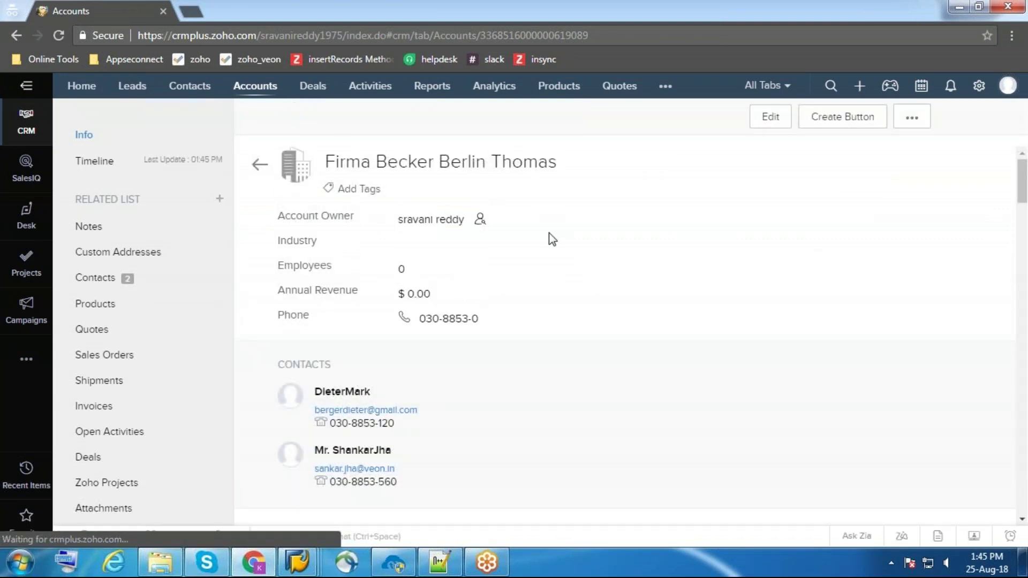
Examine the Firma Becker Berlin account's details, addresses and related contacts, and view the Contacts list
scroll(551, 240, down, 1)
scroll(551, 240, down, 2)
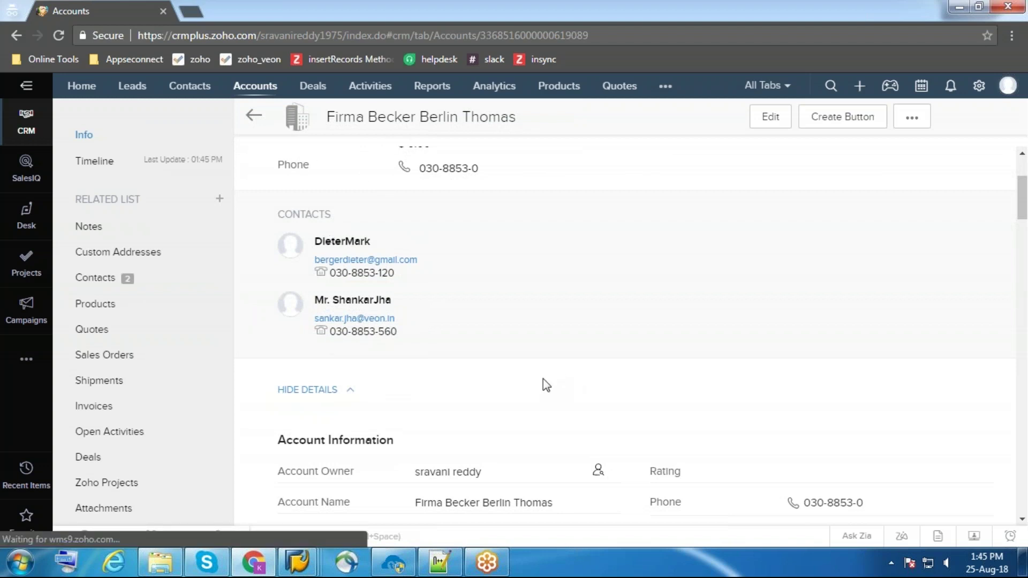
scroll(535, 385, down, 5)
scroll(529, 395, down, 5)
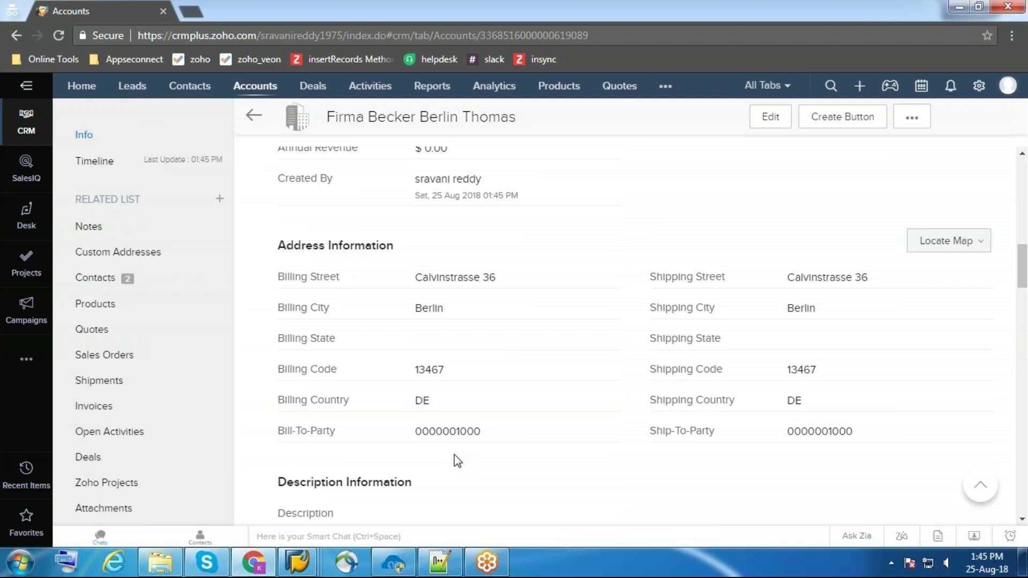
scroll(454, 455, down, 7)
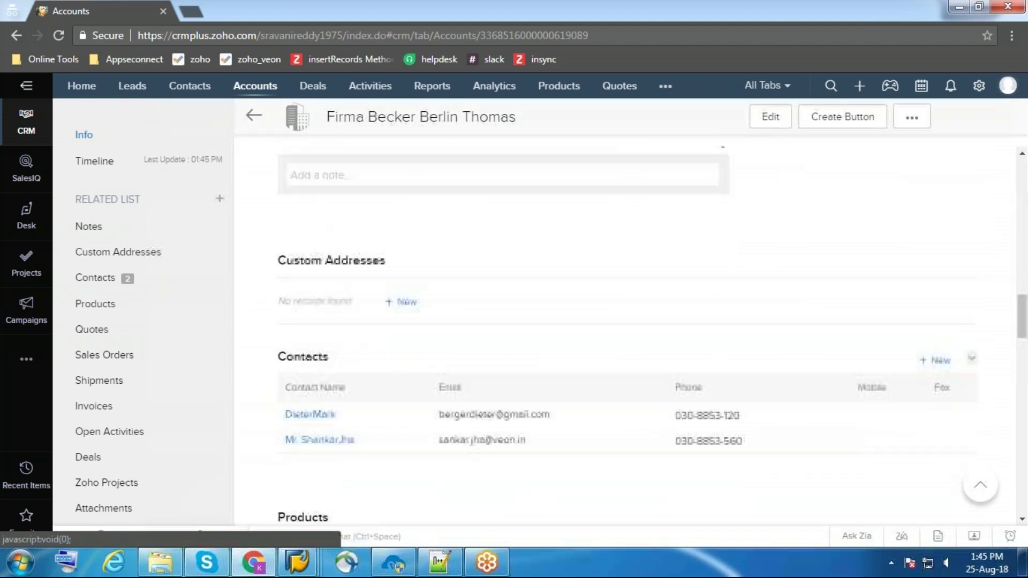
scroll(457, 445, up, 2)
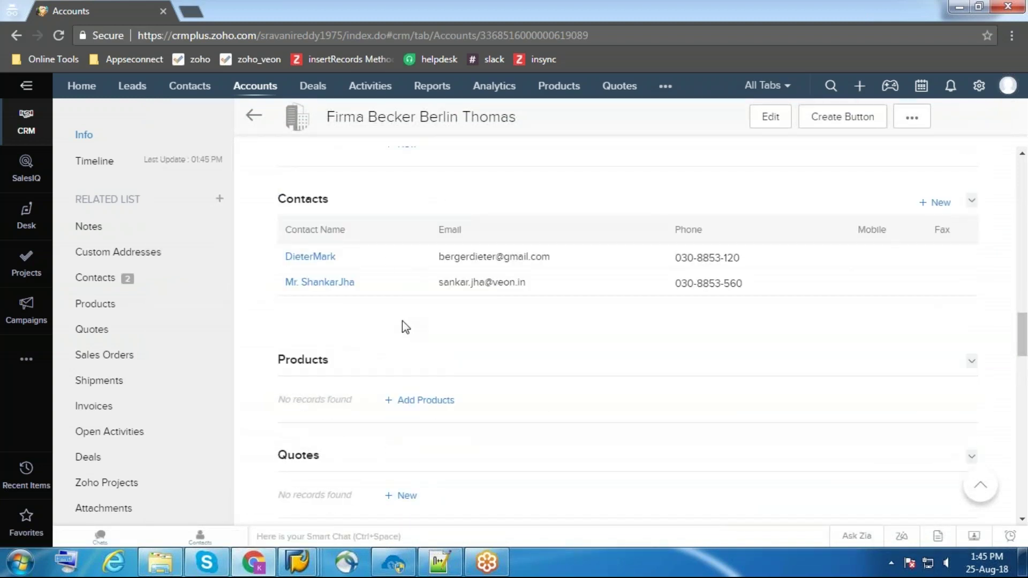
scroll(405, 327, down, 2)
scroll(422, 237, up, 2)
scroll(457, 291, down, 8)
scroll(457, 291, down, 2)
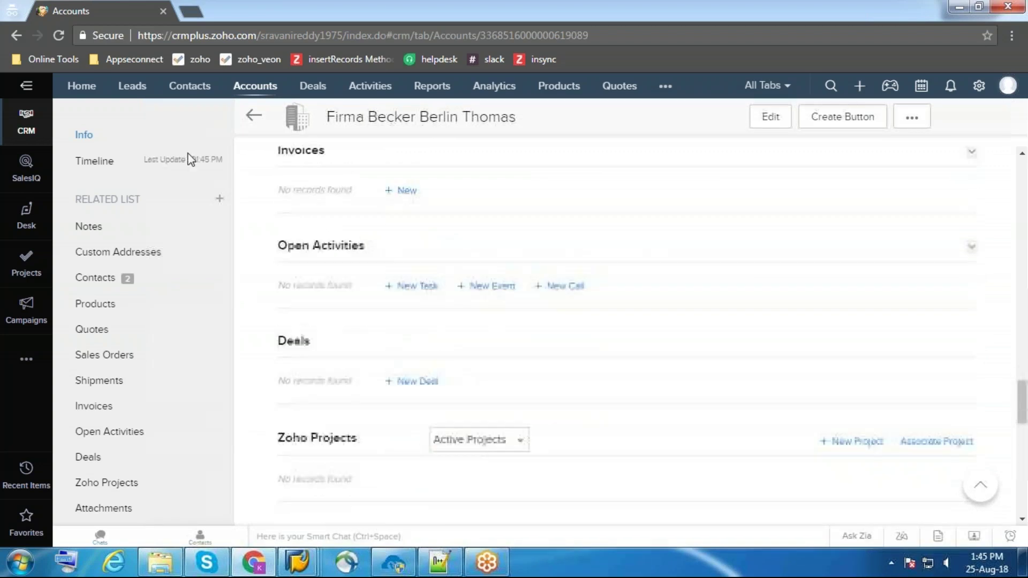
click(198, 87)
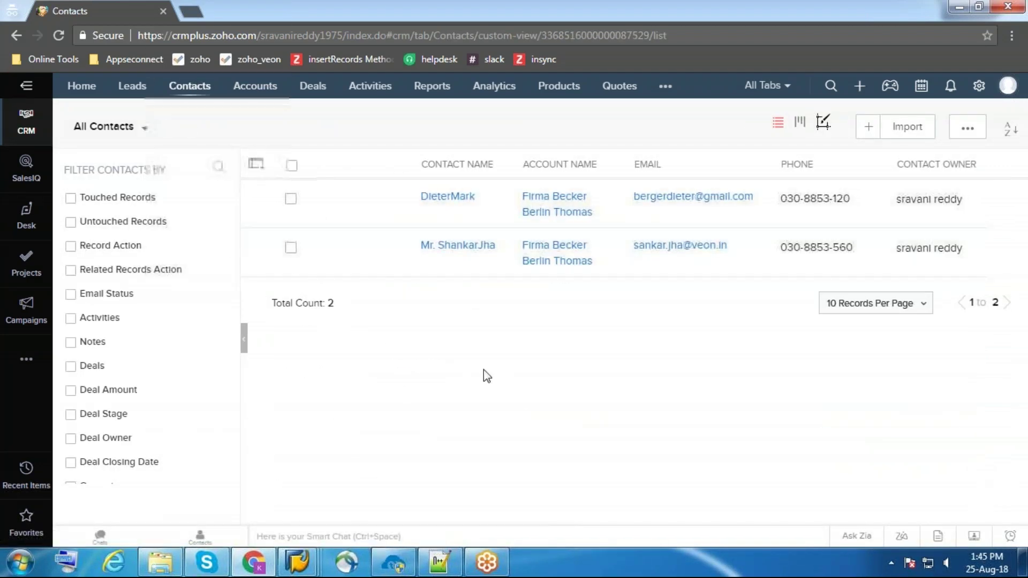
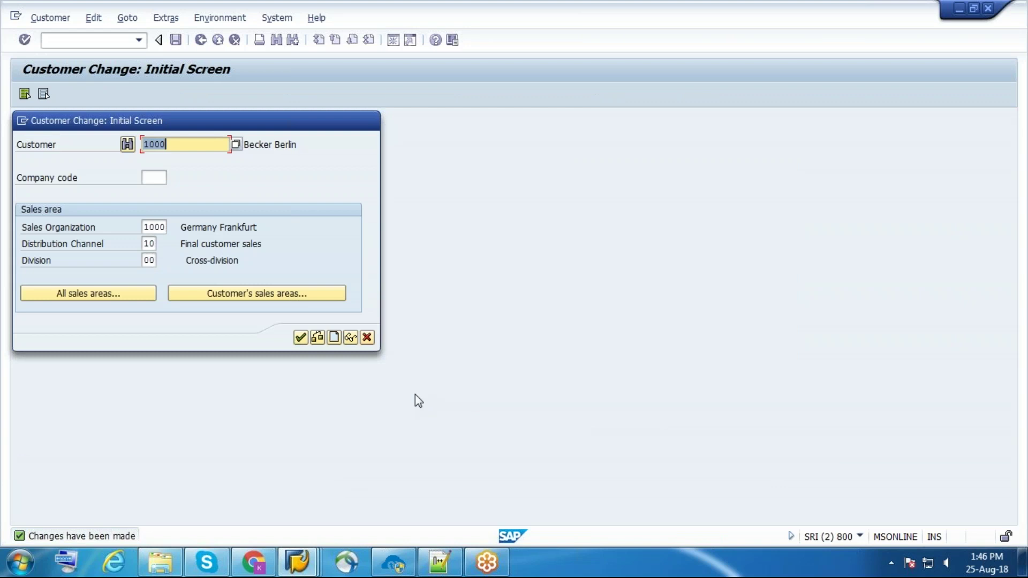
Open the Becker Berlin customer's general data in SAP's customer change, check the name and save it
click(301, 338)
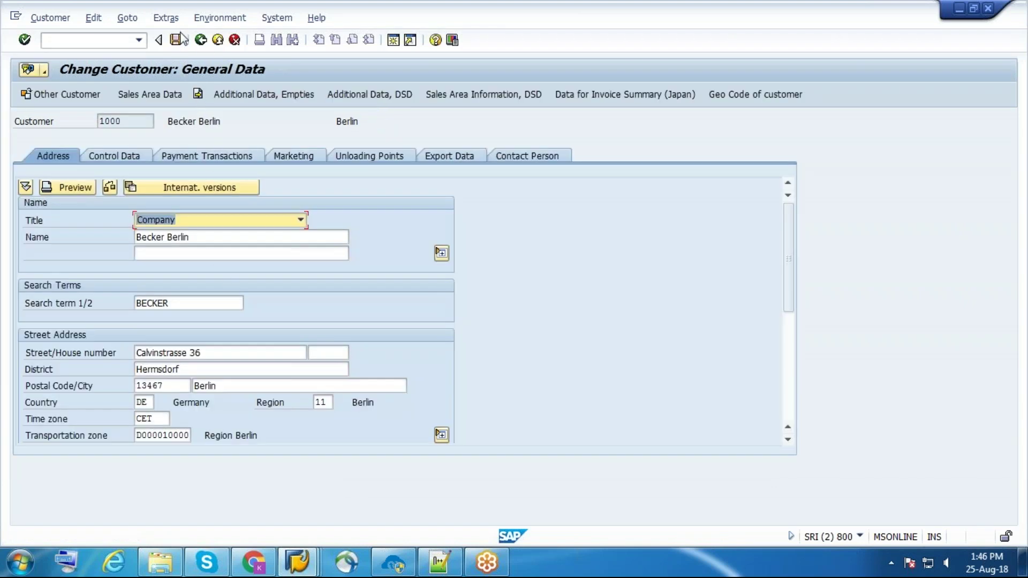
click(177, 39)
Resend the customer from Send Customers as DEBMAS to APPSECONN and check the updated account in Zoho CRM
click(305, 557)
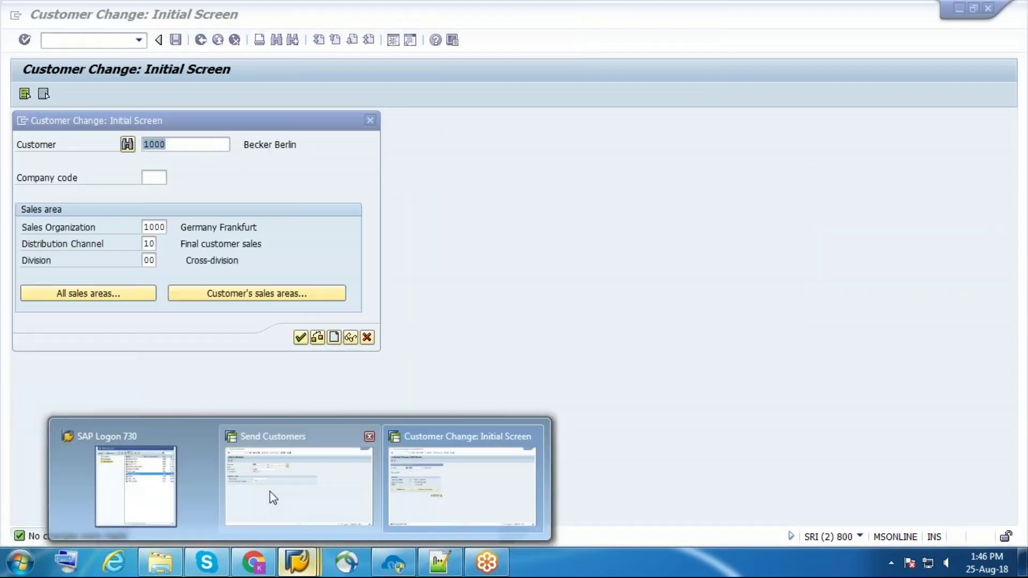
click(273, 498)
key(F8)
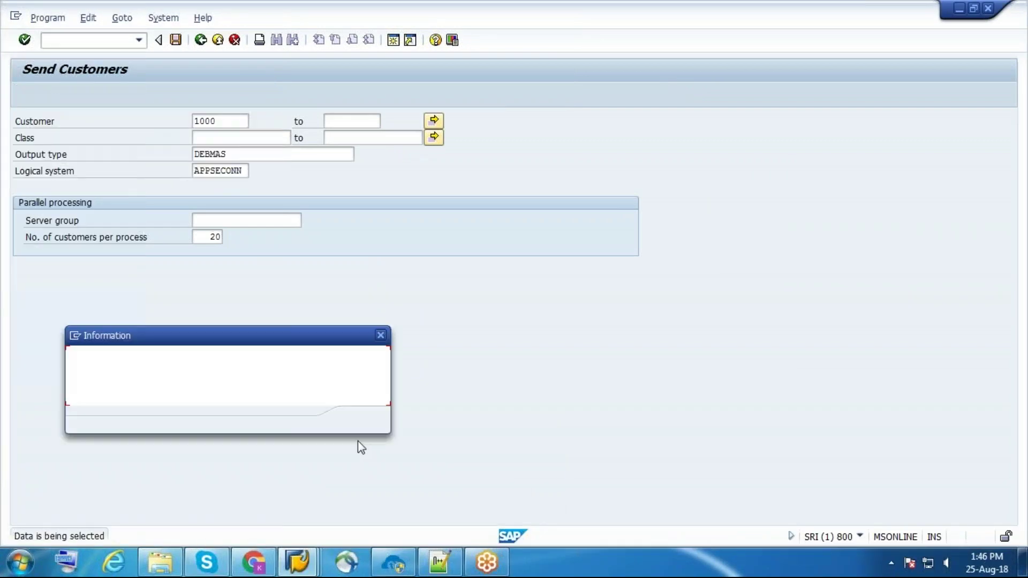
click(360, 420)
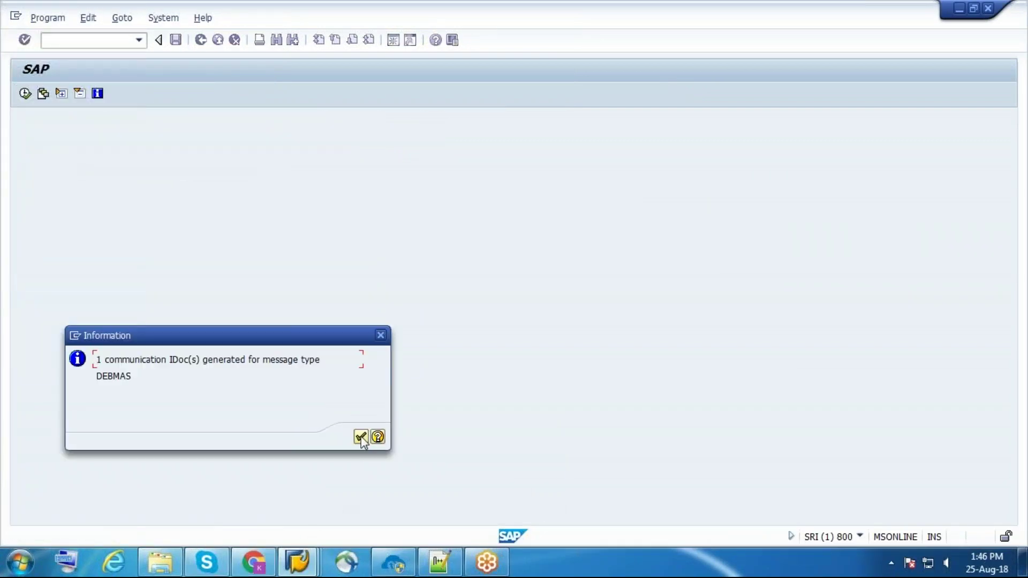
click(360, 420)
click(270, 566)
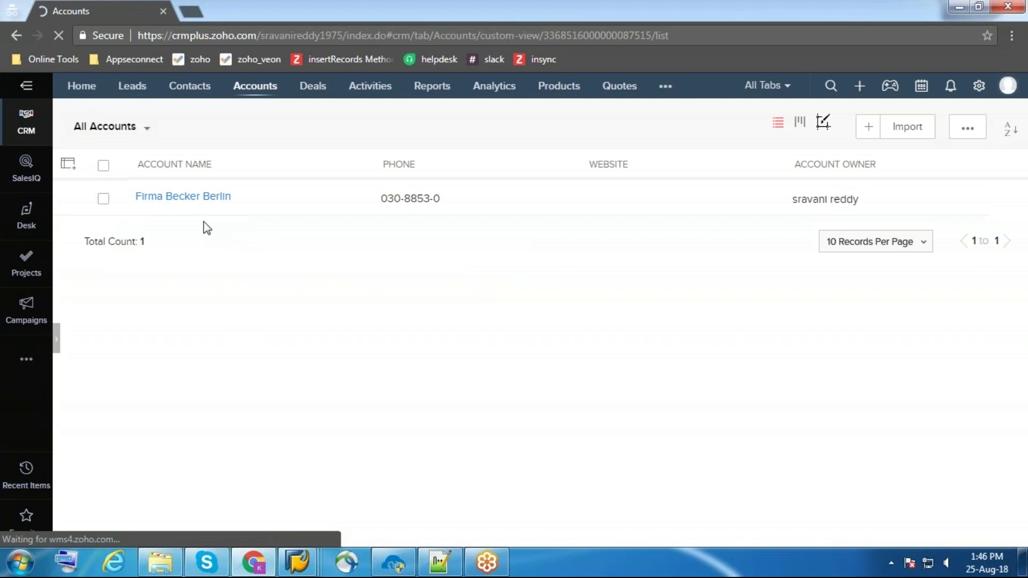
Create a new quote with the subject "First Quote" for the account Firma Becker Berlin
click(621, 86)
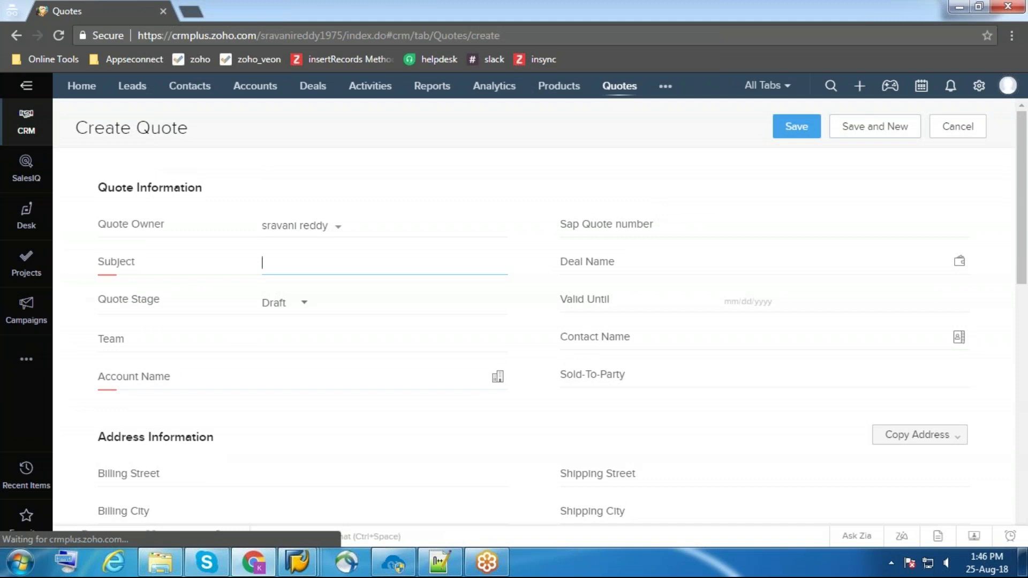
text(First)
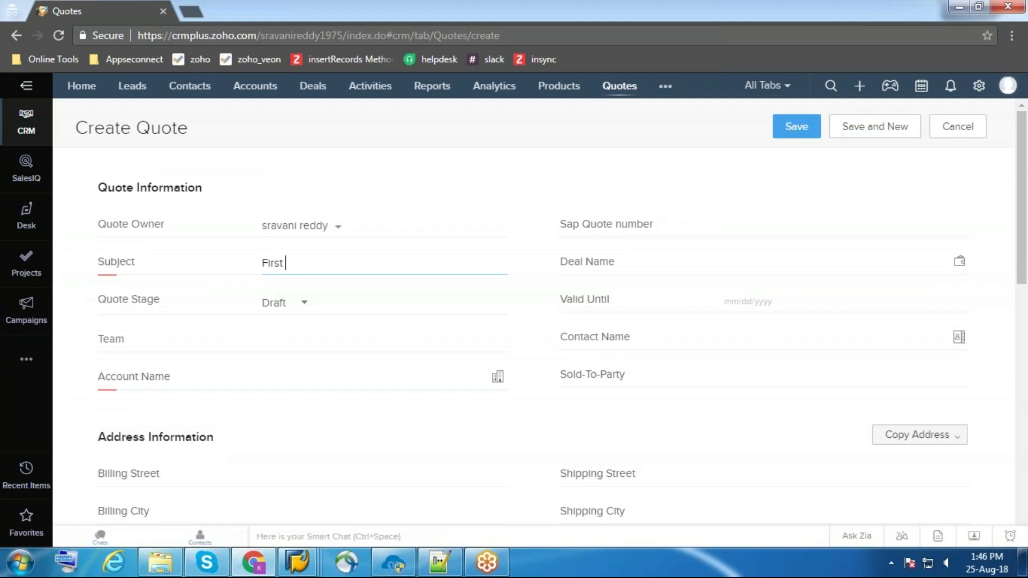
text( Quote)
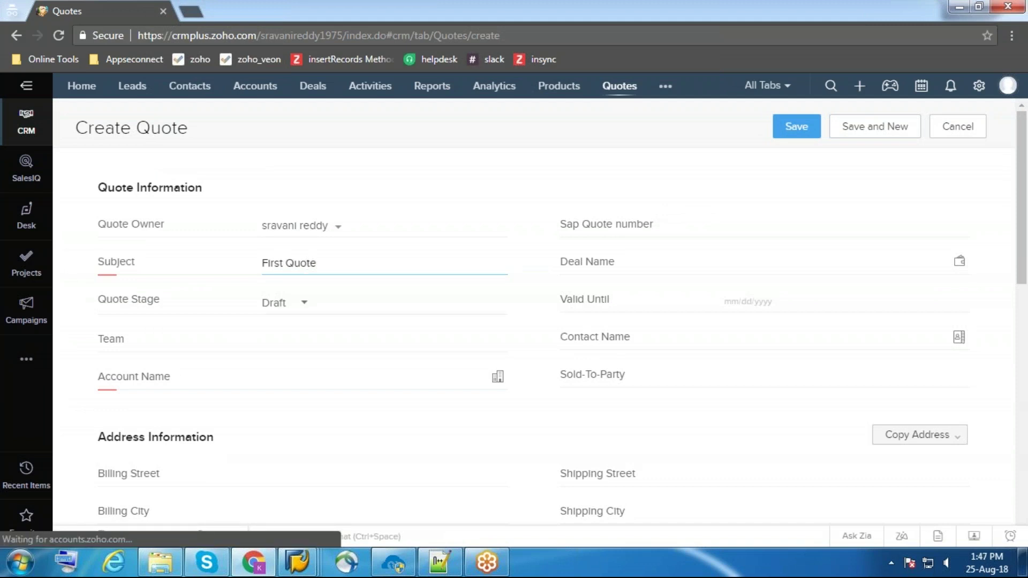
scroll(338, 321, down, 1)
click(337, 303)
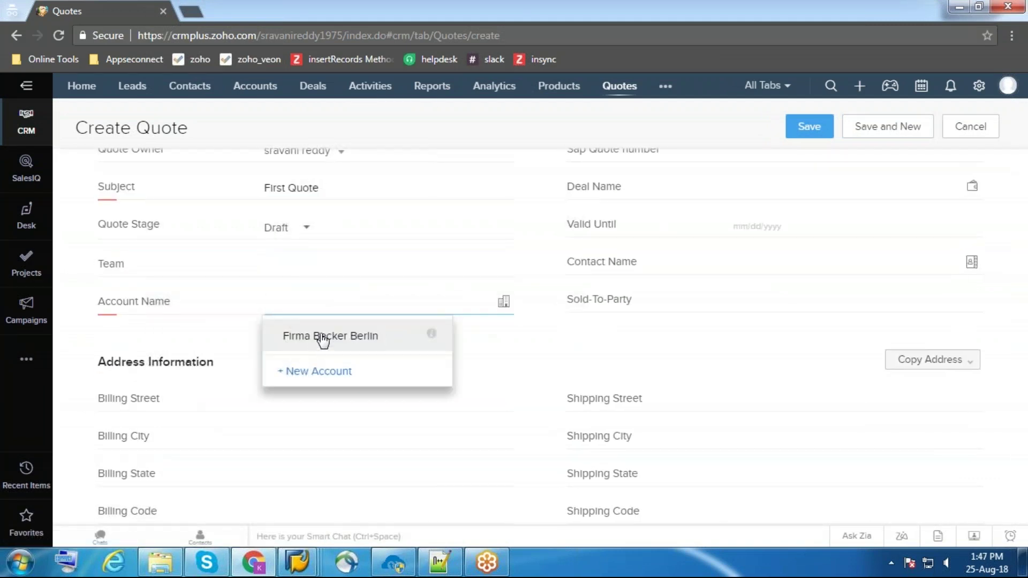
click(345, 335)
Set the quote's Valid Until date to 09/09/2018 and its quote stage to Confirmed
click(753, 227)
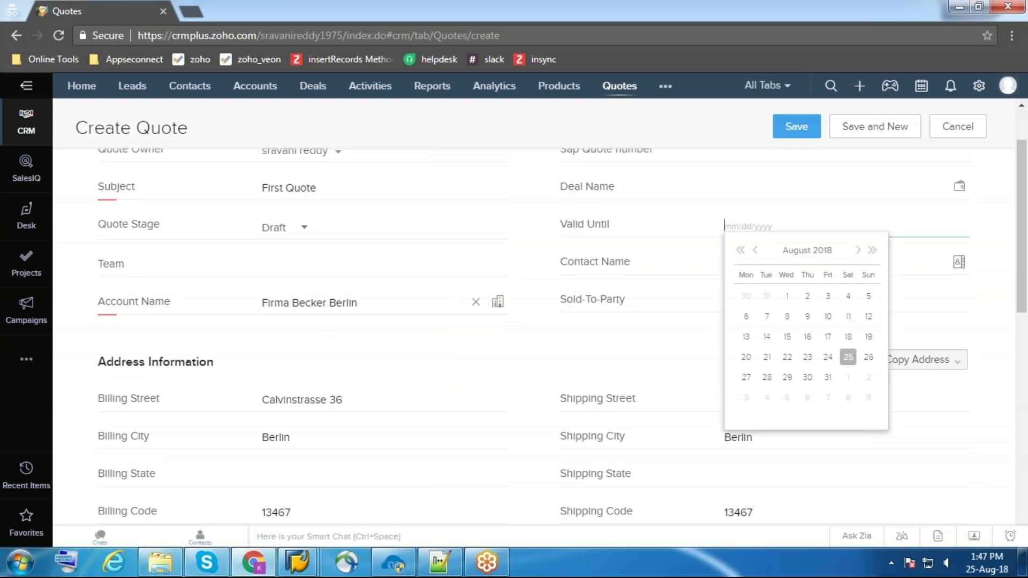
click(868, 398)
scroll(592, 294, up, 1)
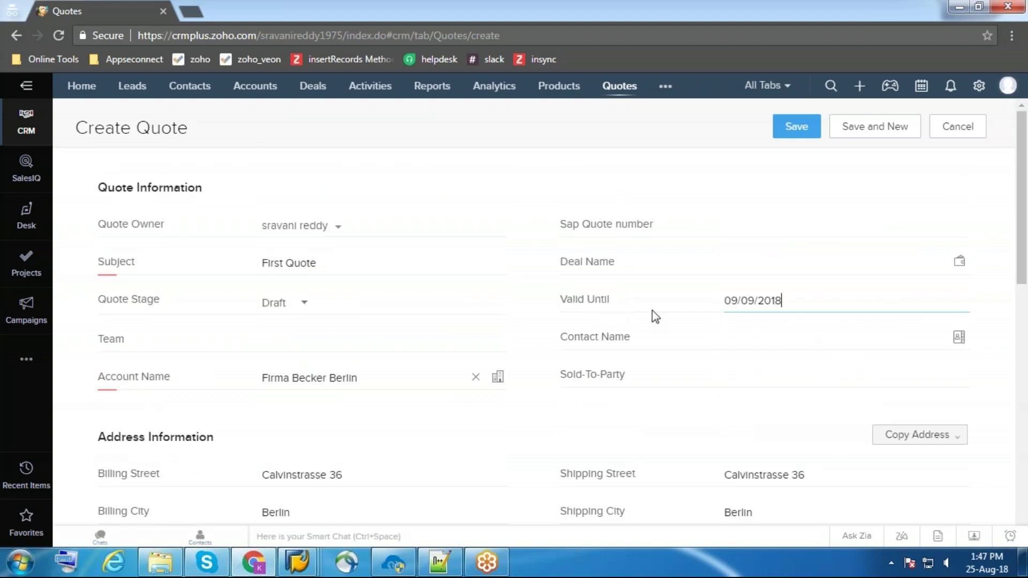
scroll(655, 311, down, 6)
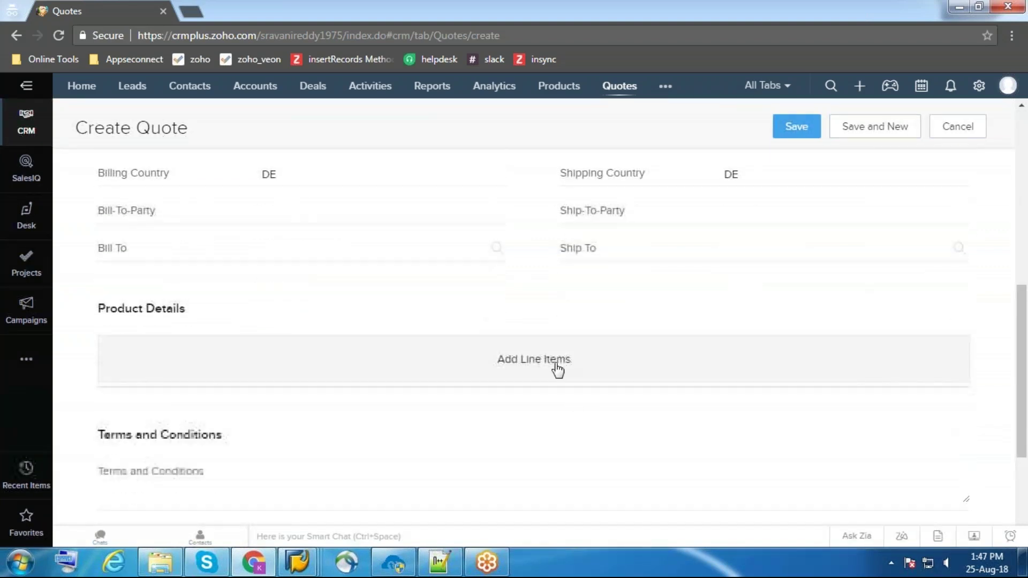
scroll(413, 271, up, 5)
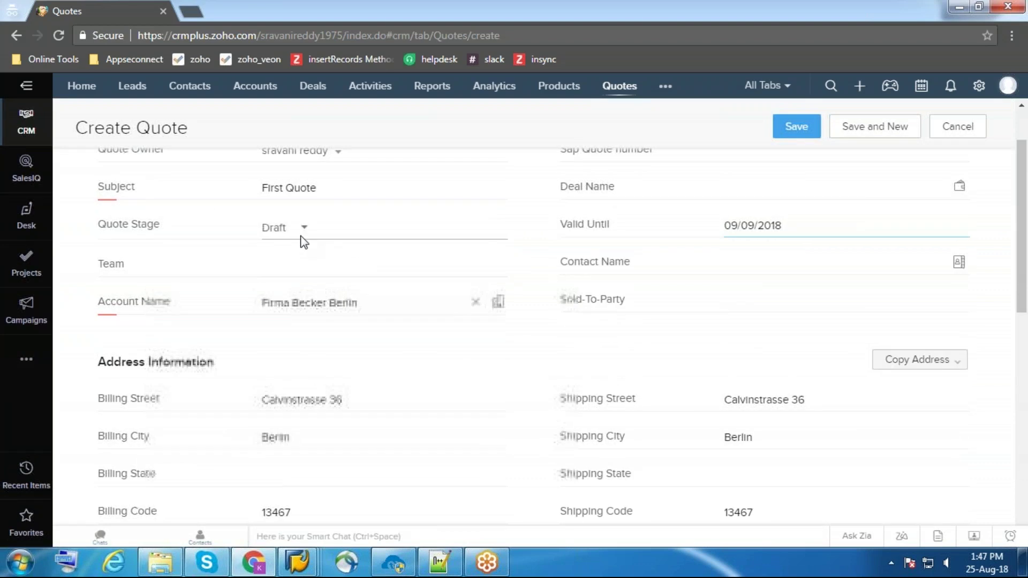
click(301, 233)
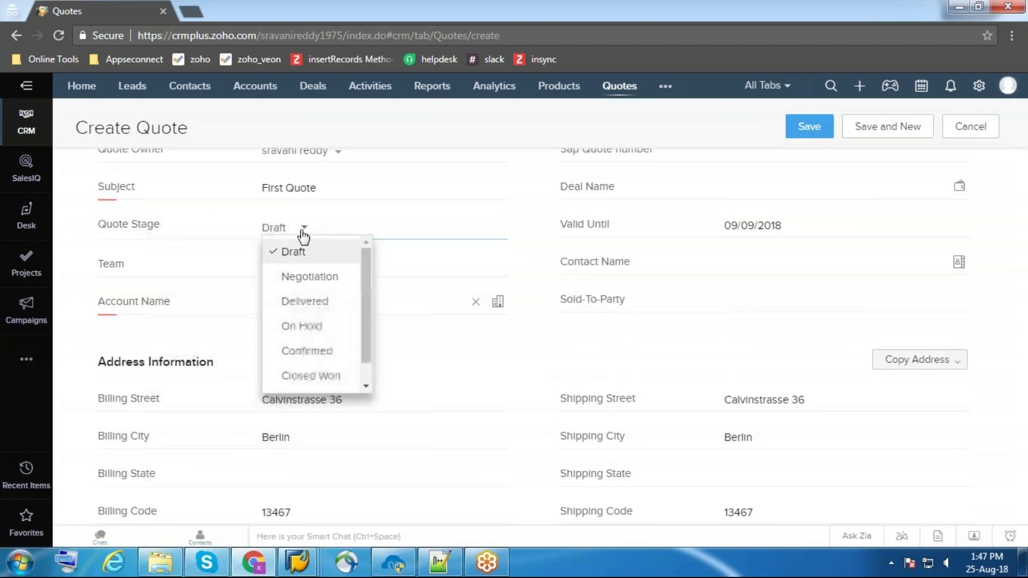
click(301, 355)
scroll(571, 381, down, 5)
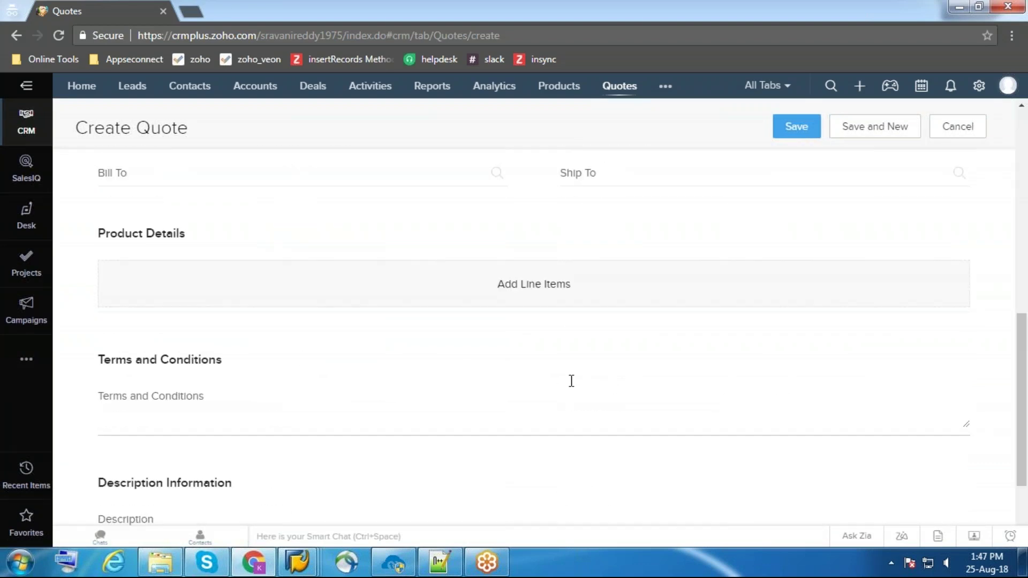
Add product R-1140 (Intex Polo Duo keyboard) with quantity 2 as a line item and save the quote
click(531, 285)
text(R-1140)
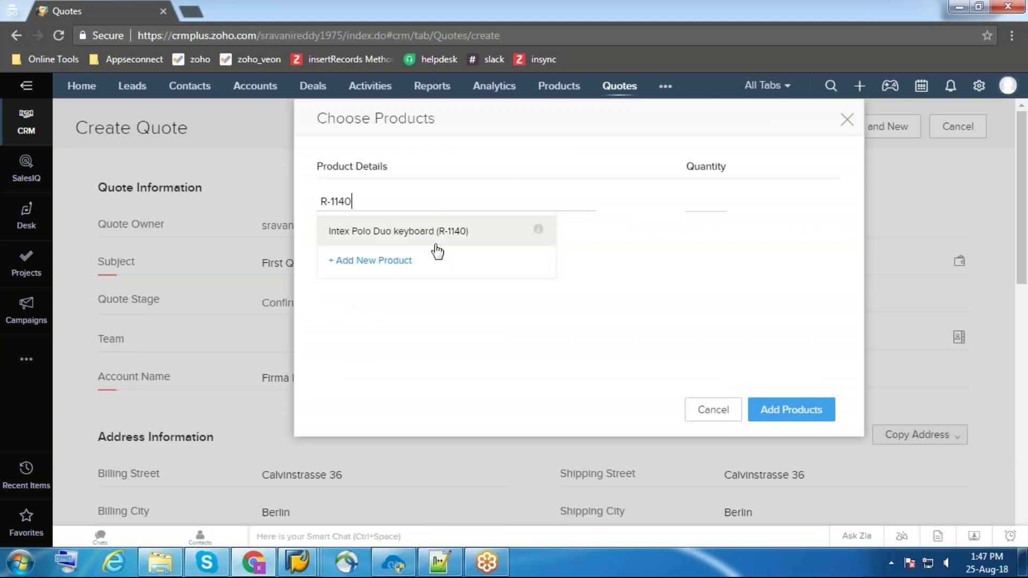
click(432, 241)
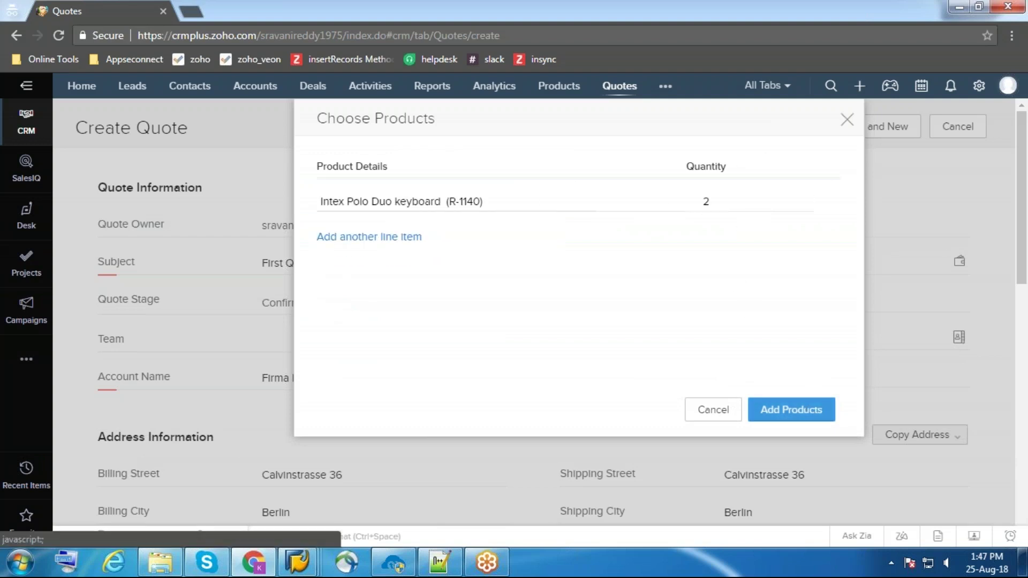
click(792, 409)
click(796, 127)
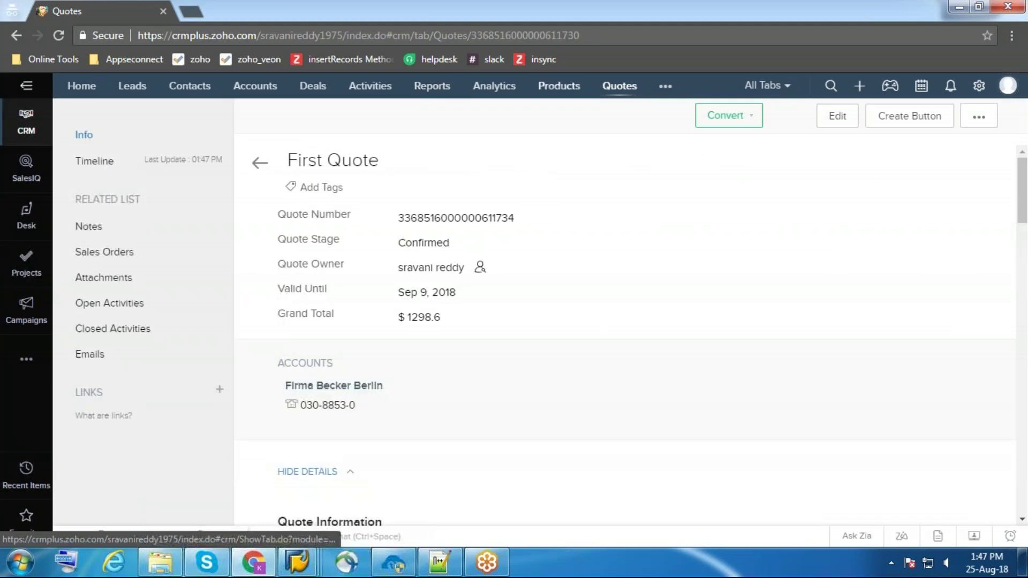
Copy the quote's record ID from its web address, switch to SAP, leave Send Customers and open Display Quotation
click(538, 31)
double_click(538, 31)
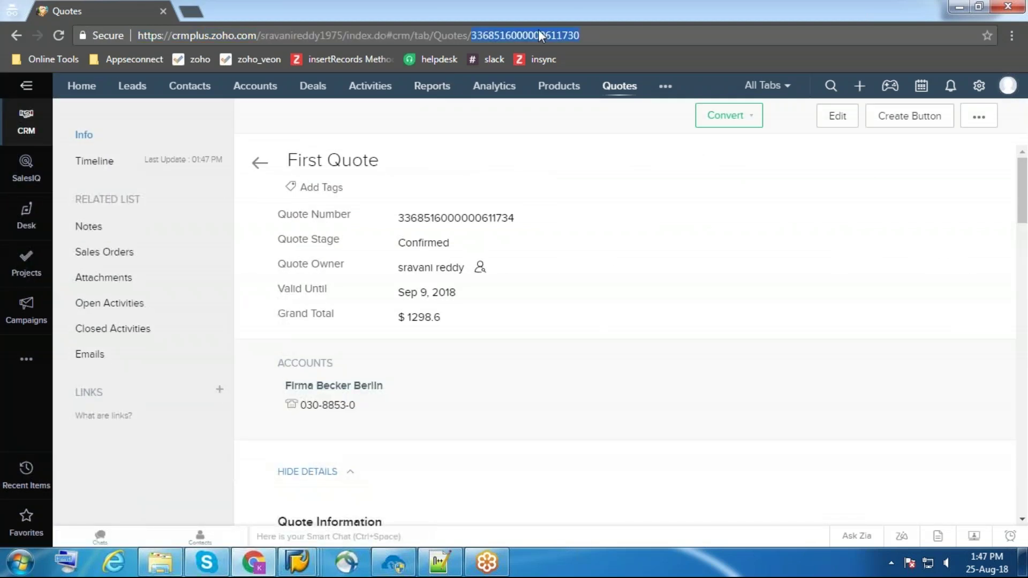
mouse_move(255, 569)
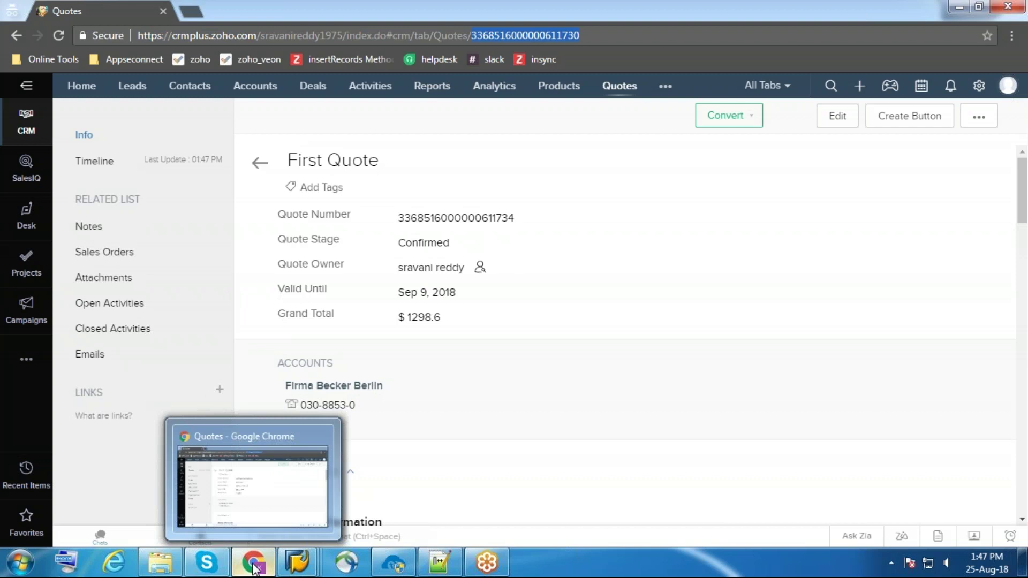
mouse_move(298, 572)
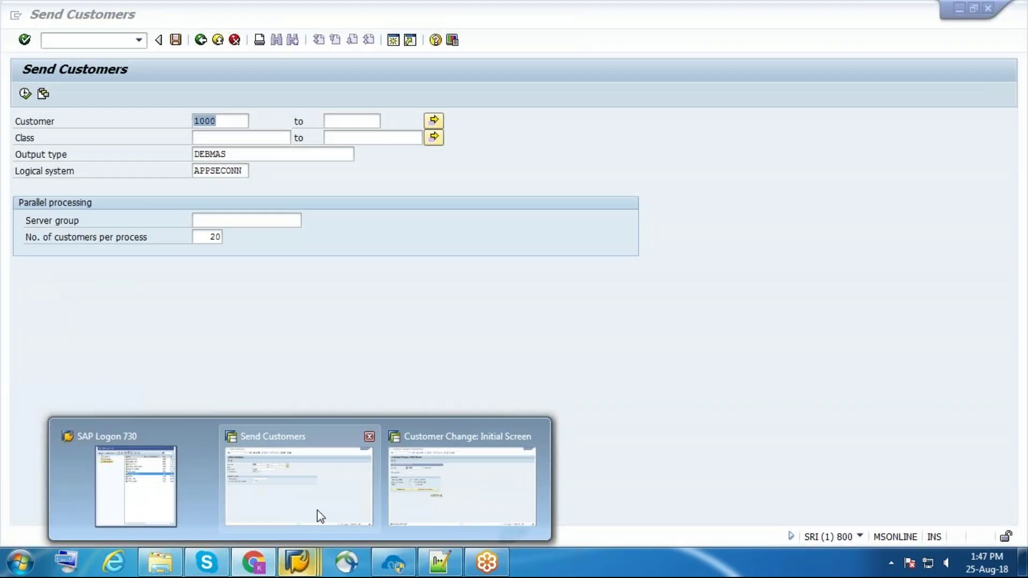
click(318, 515)
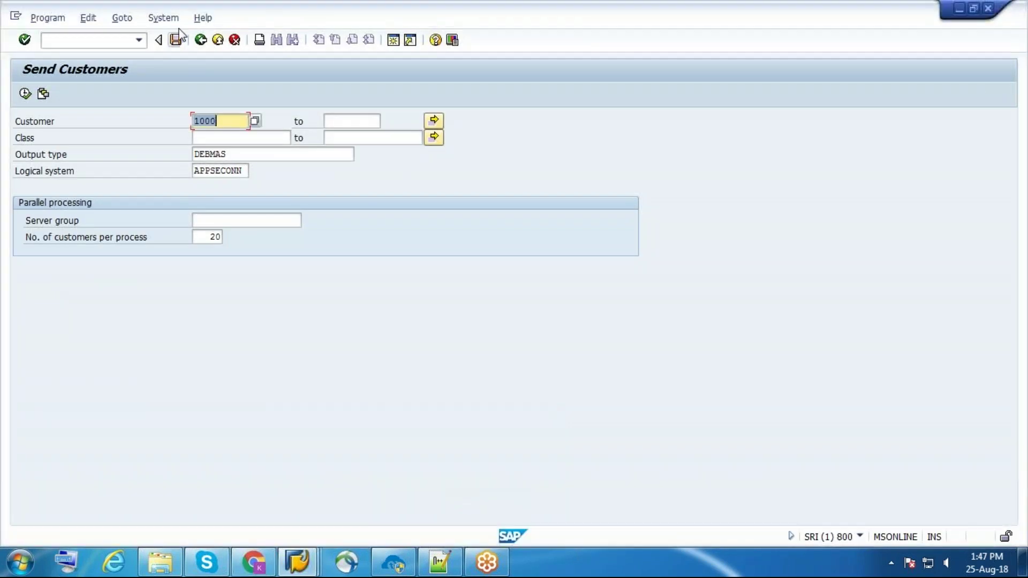
click(201, 40)
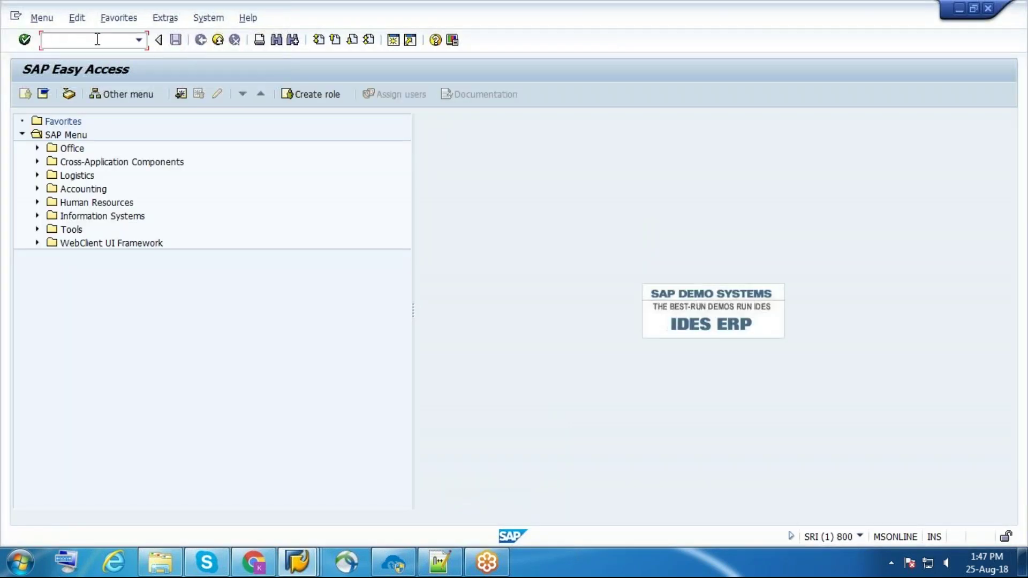
key(Return)
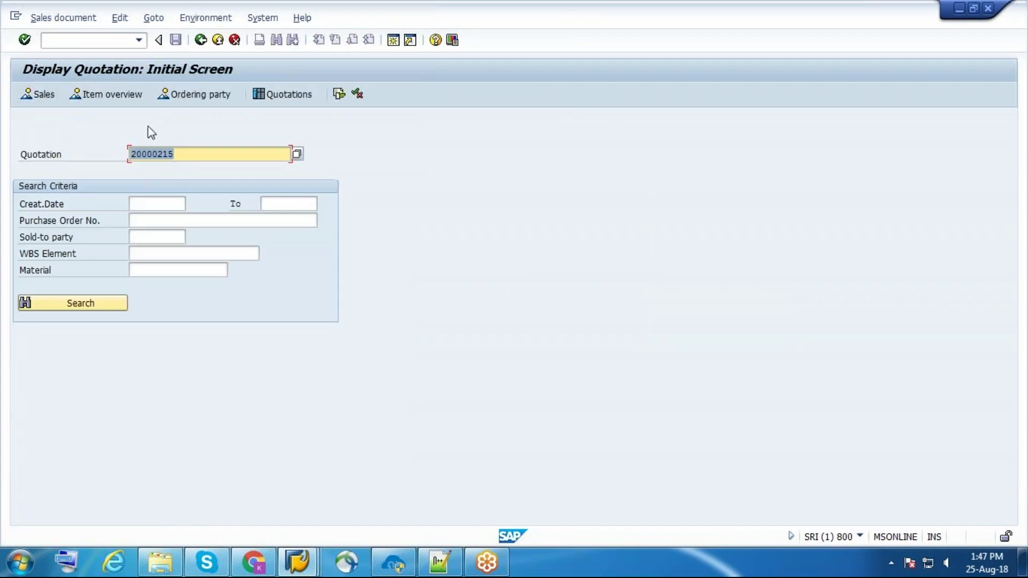
Clear the quotation field, search by purchase order number using the copied quote record ID and open the matching quotation
key(BackSpace)
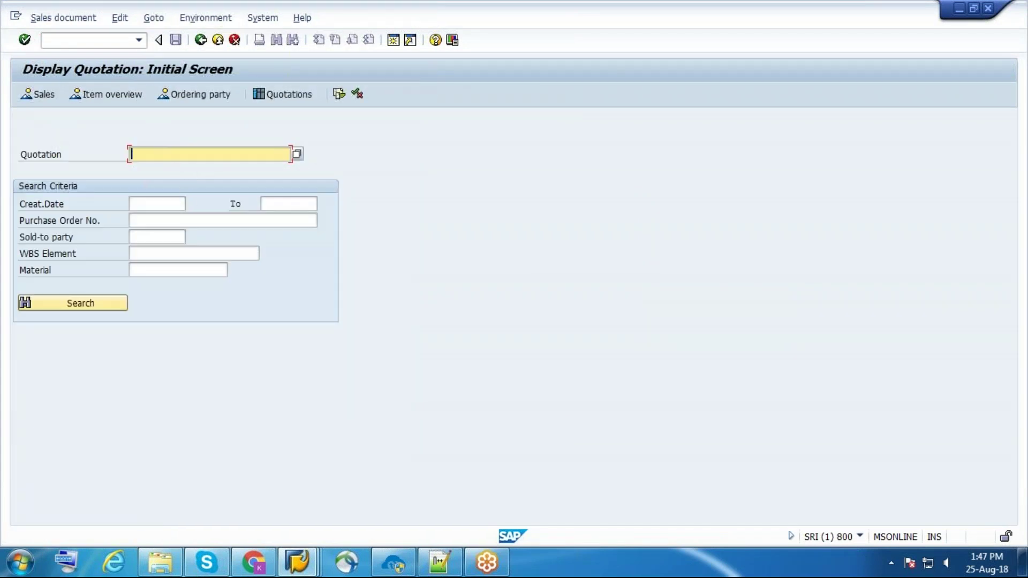
click(184, 220)
key(ctrl+v)
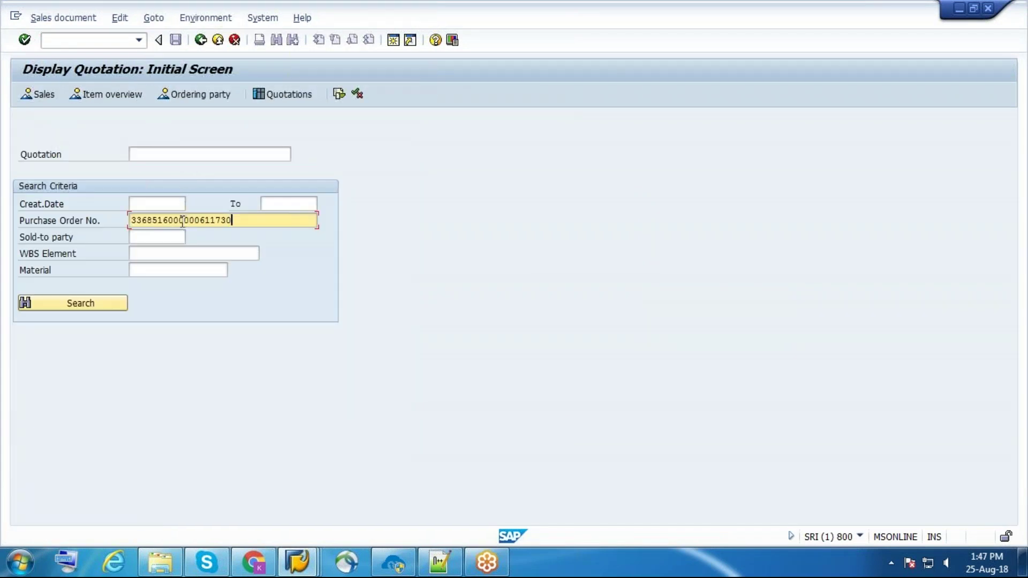
click(117, 302)
click(256, 226)
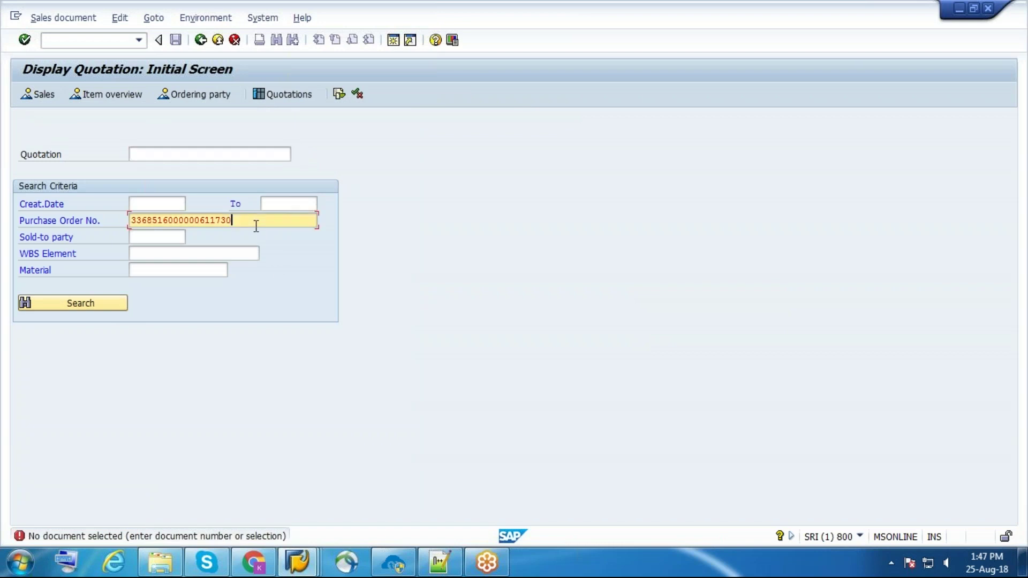
click(111, 309)
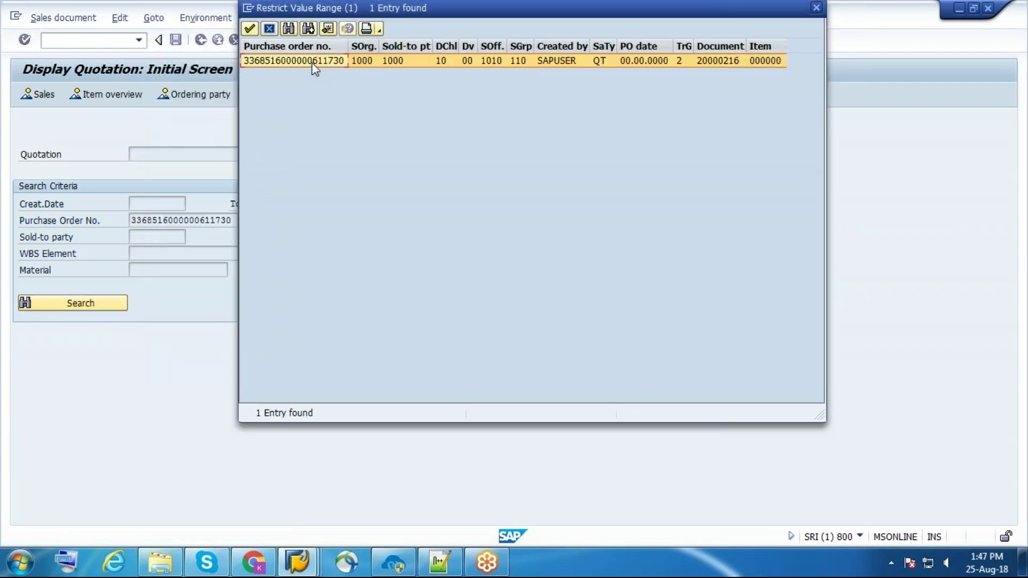
double_click(311, 62)
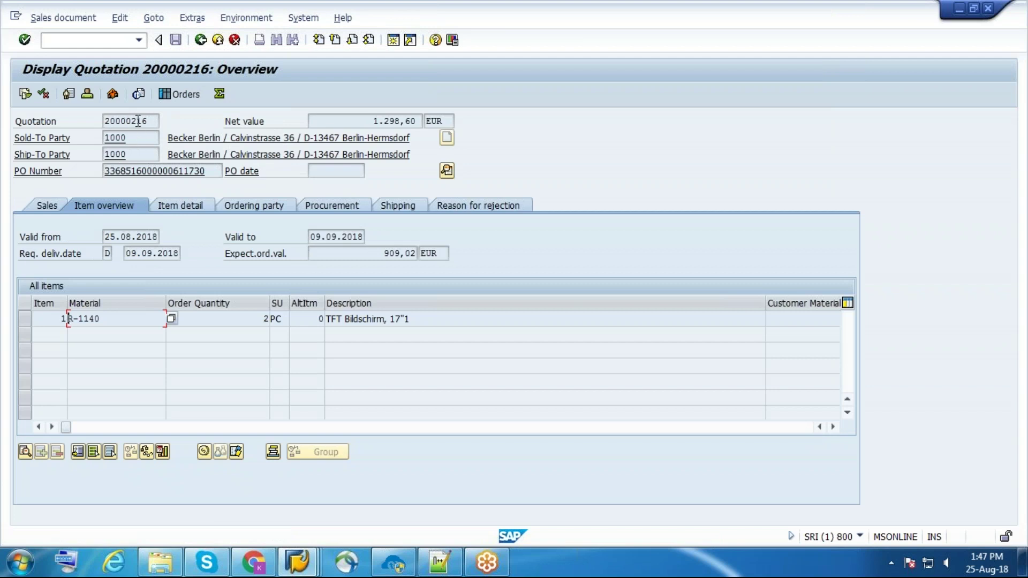
Switch to Zoho CRM, reload First Quote and check its SAP quote number and product details
click(253, 562)
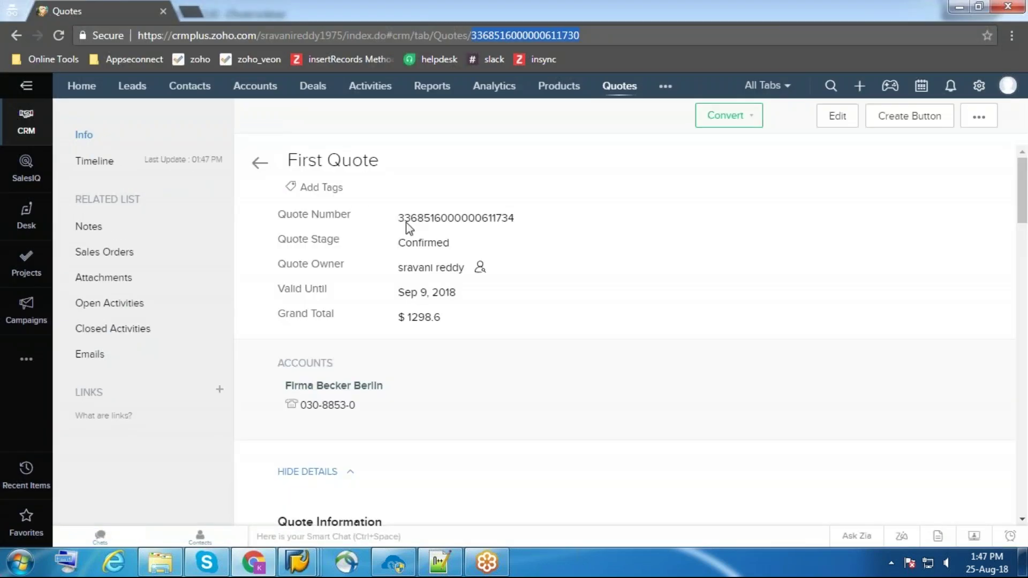
click(58, 36)
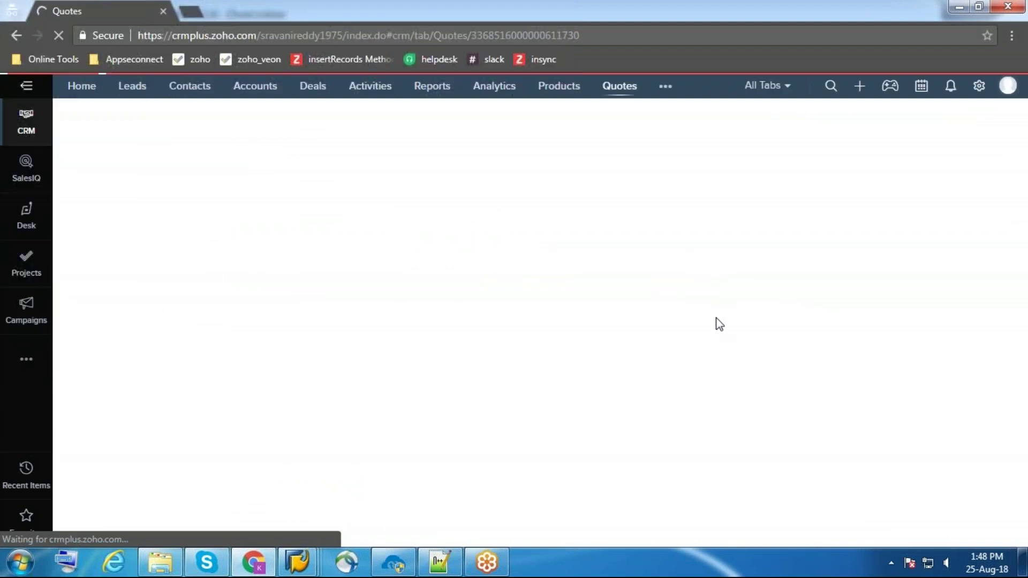
scroll(727, 318, down, 3)
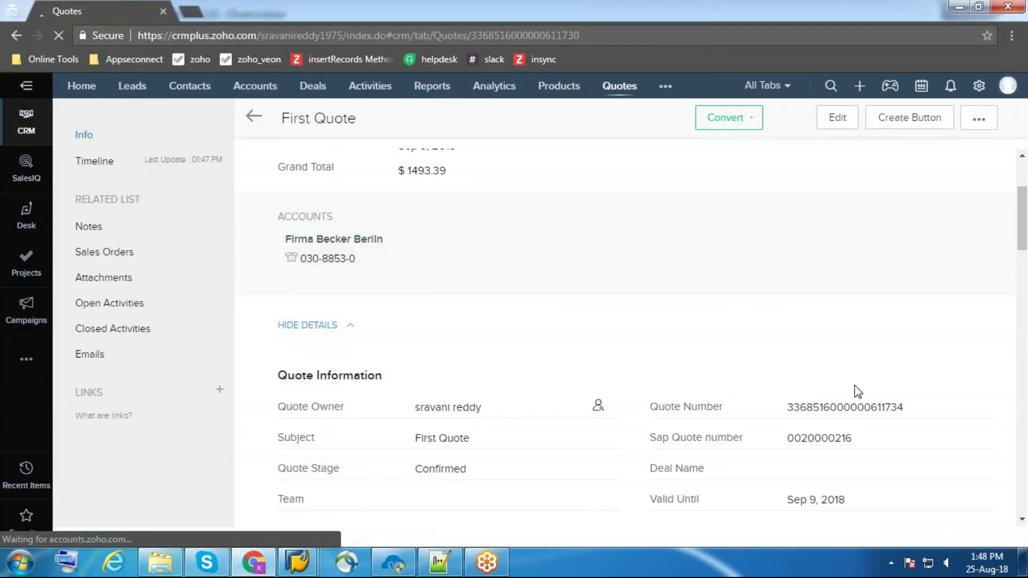
scroll(781, 443, down, 3)
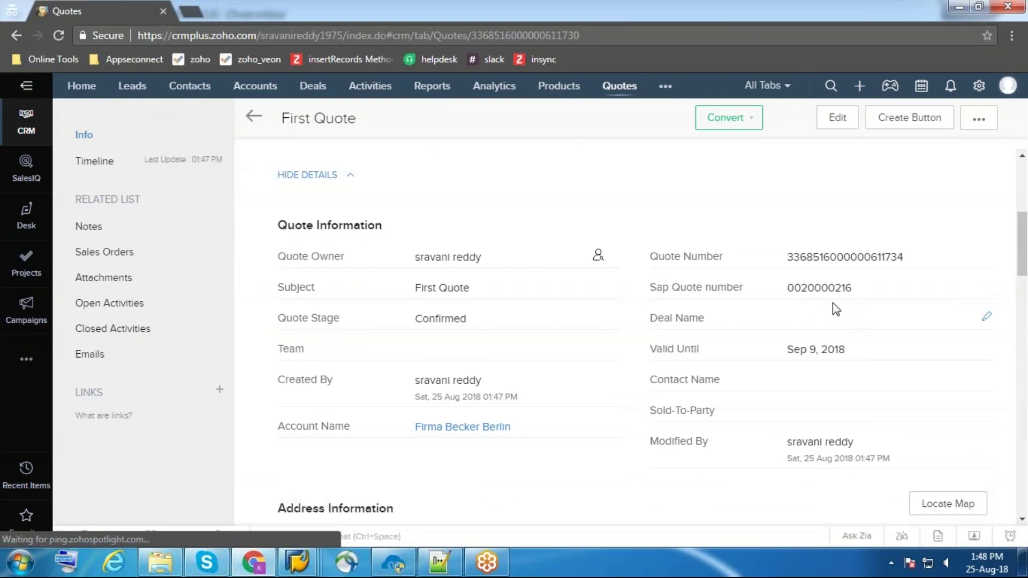
scroll(822, 328, down, 10)
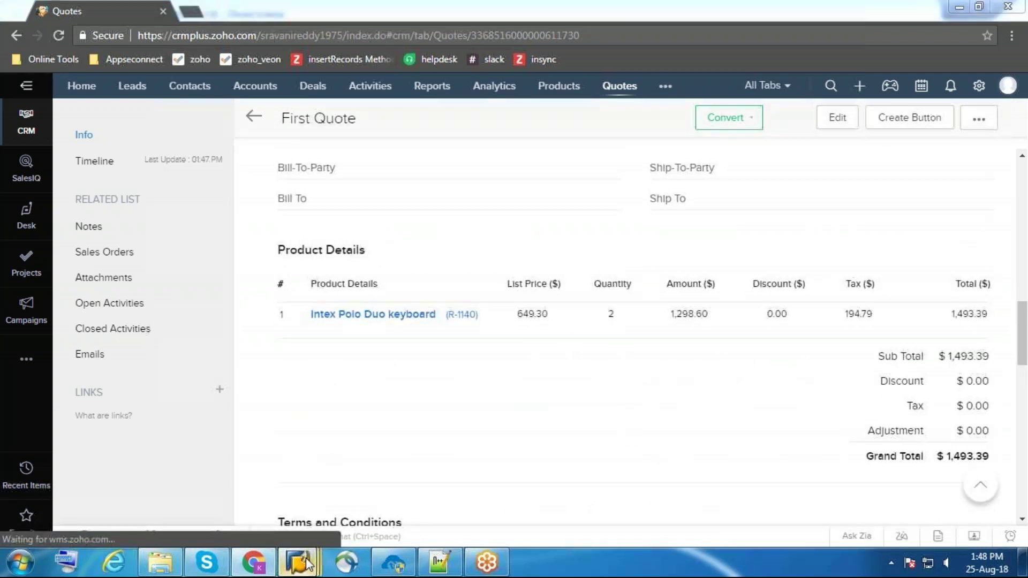
Return to SAP, copy the displayed quotation's number, leave Display Quotation and open Create Sales Order
mouse_move(297, 563)
click(308, 490)
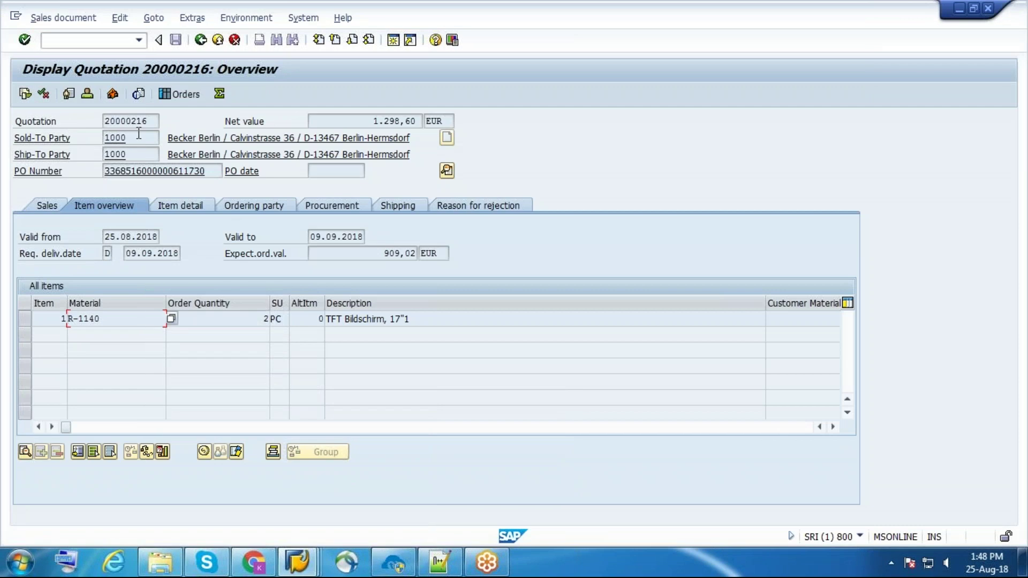
drag(152, 122, 94, 123)
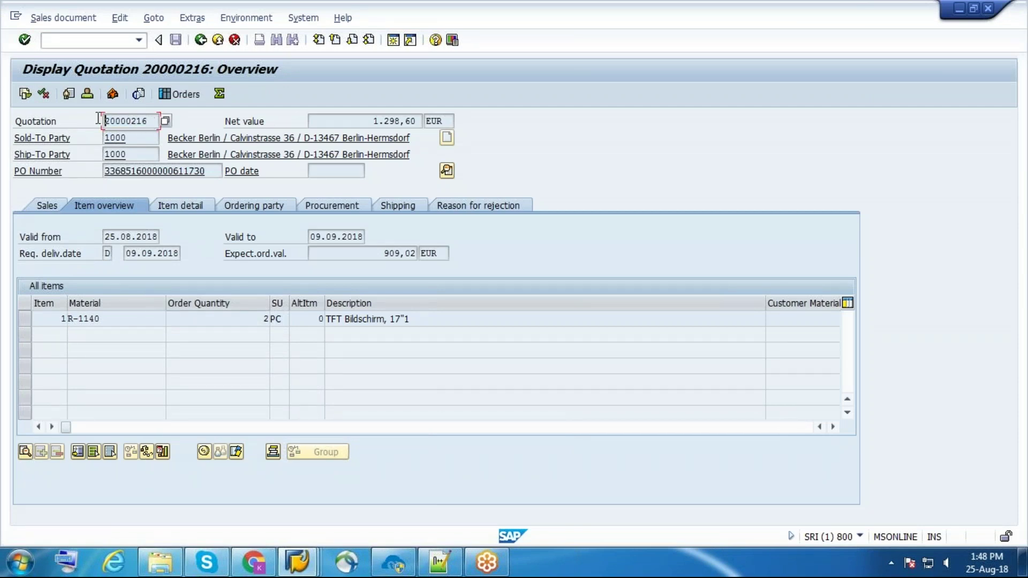
click(200, 40)
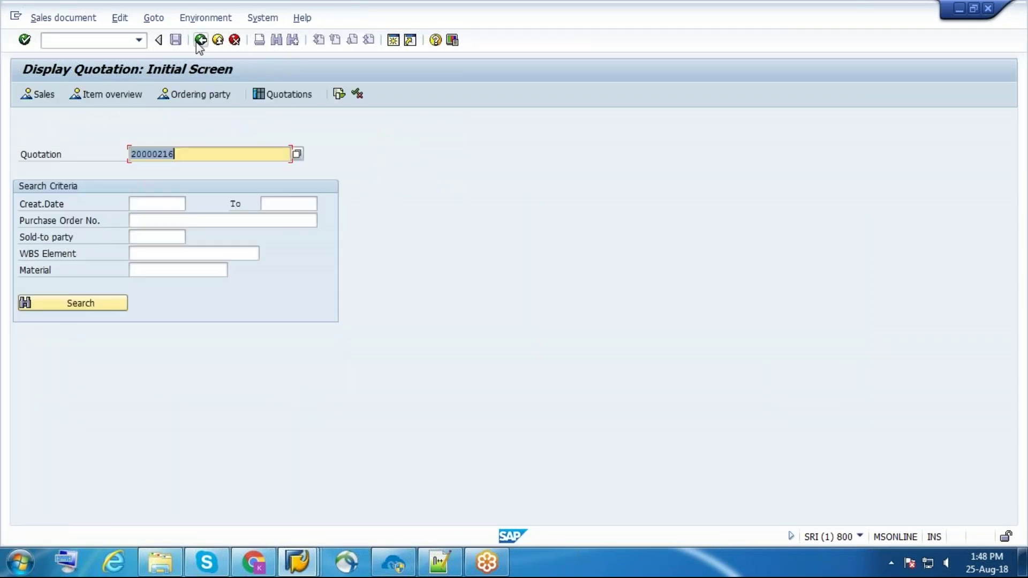
click(200, 40)
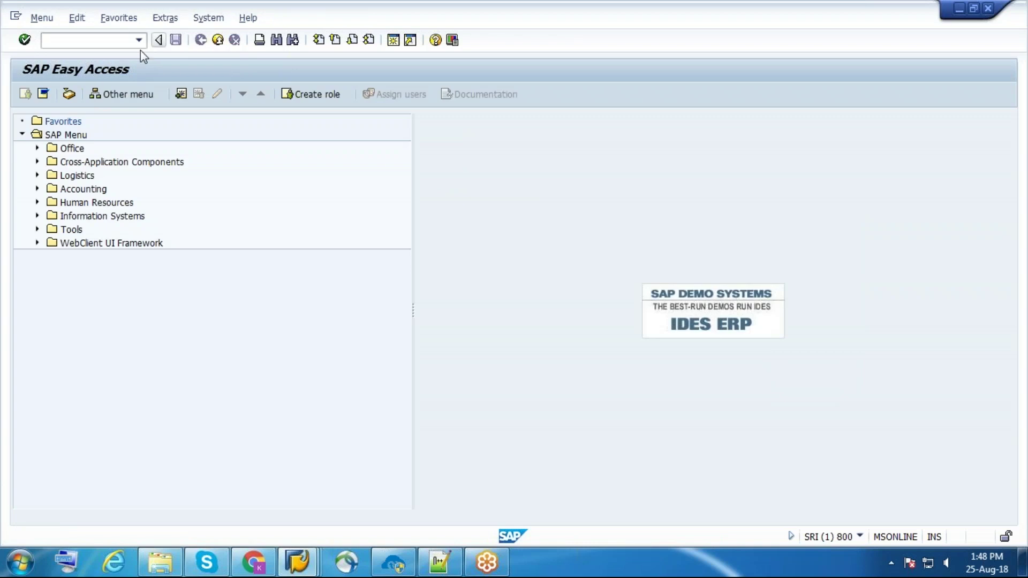
click(113, 43)
key(Return)
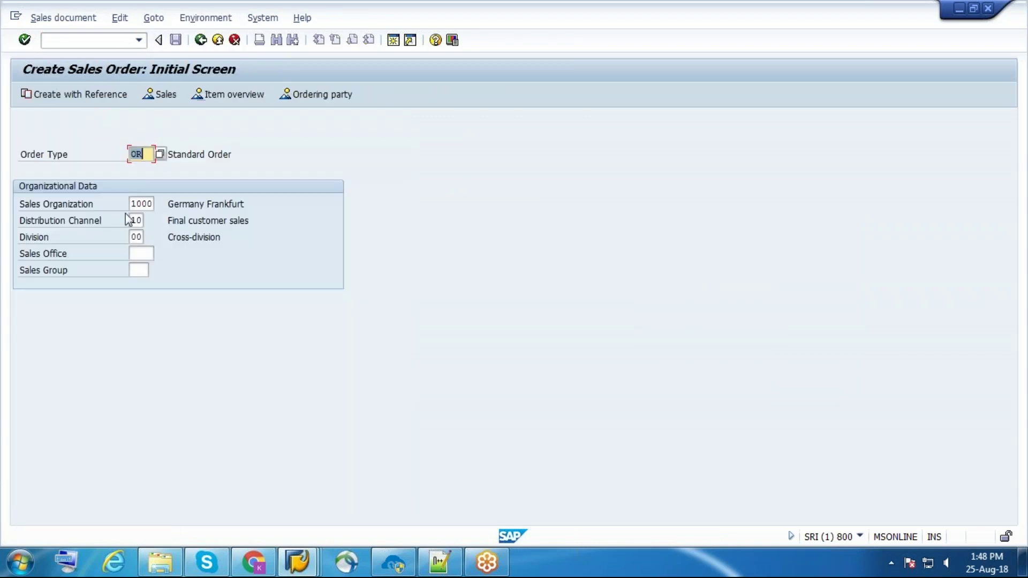
Create the standard order with reference to the copied quotation number and accept the delivery date notice
click(113, 95)
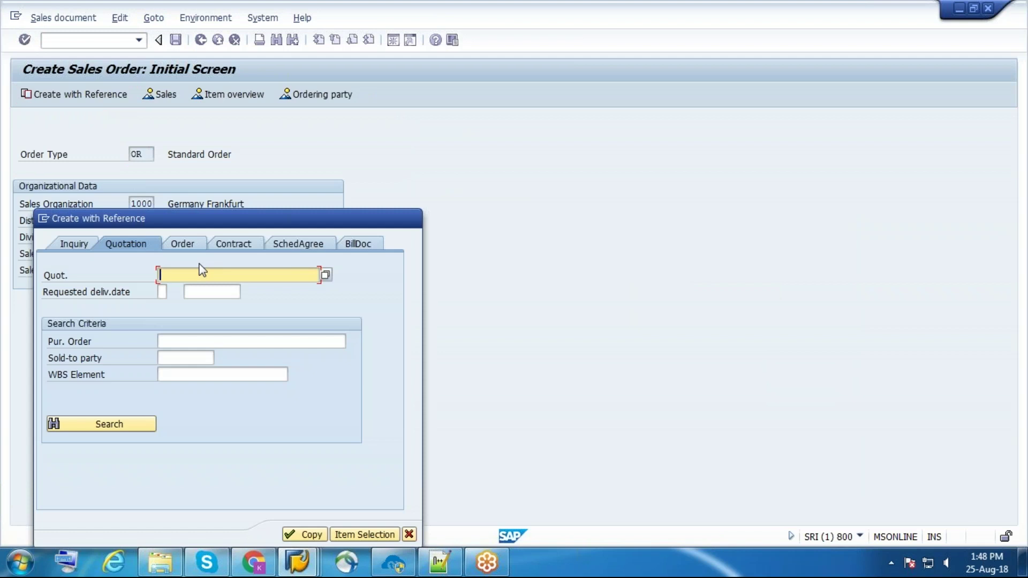
text(20000216)
key(Return)
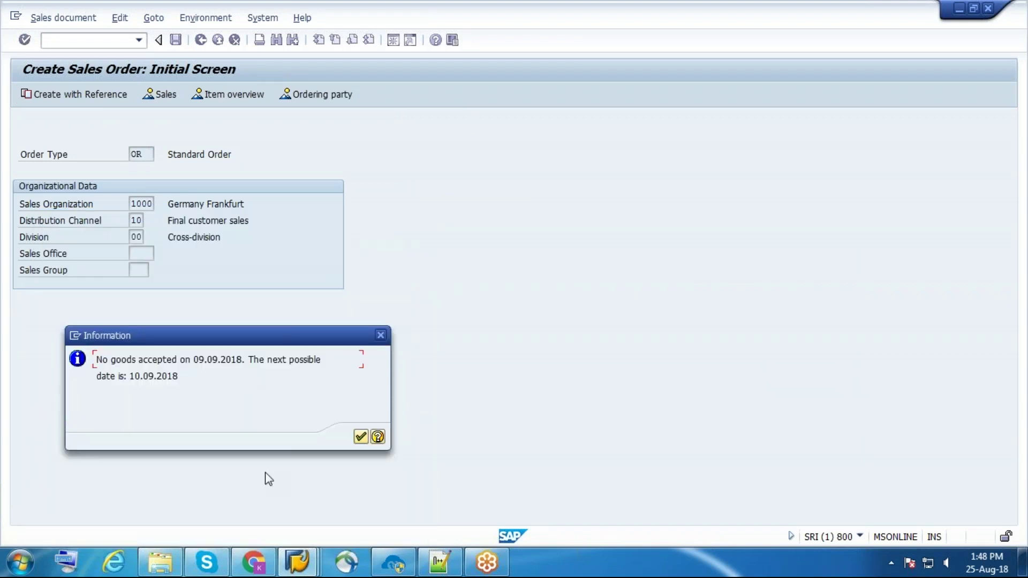
click(361, 437)
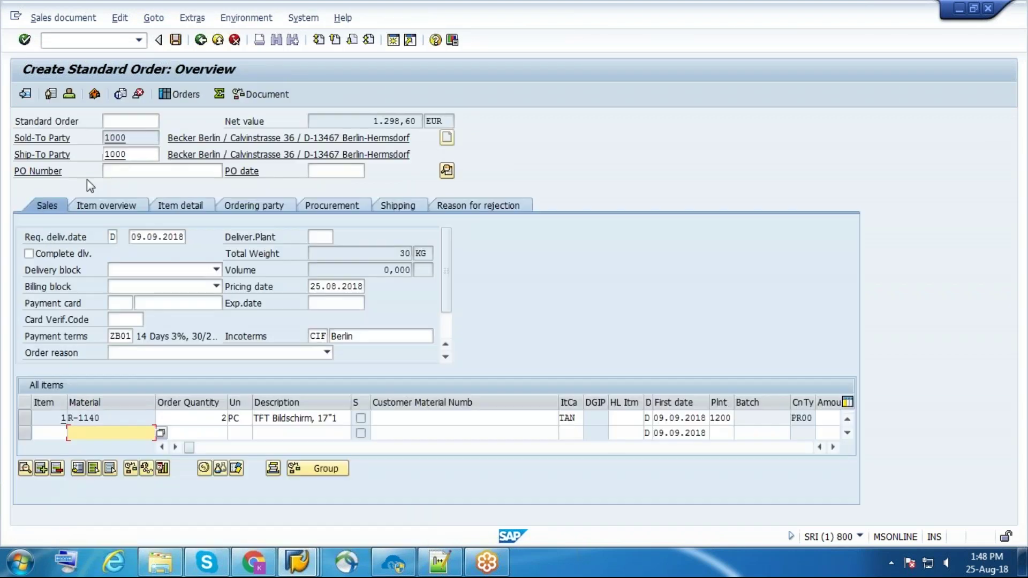
Set the order reason to 000 Internet OK and the PO number to Test, and save the standard order
click(162, 360)
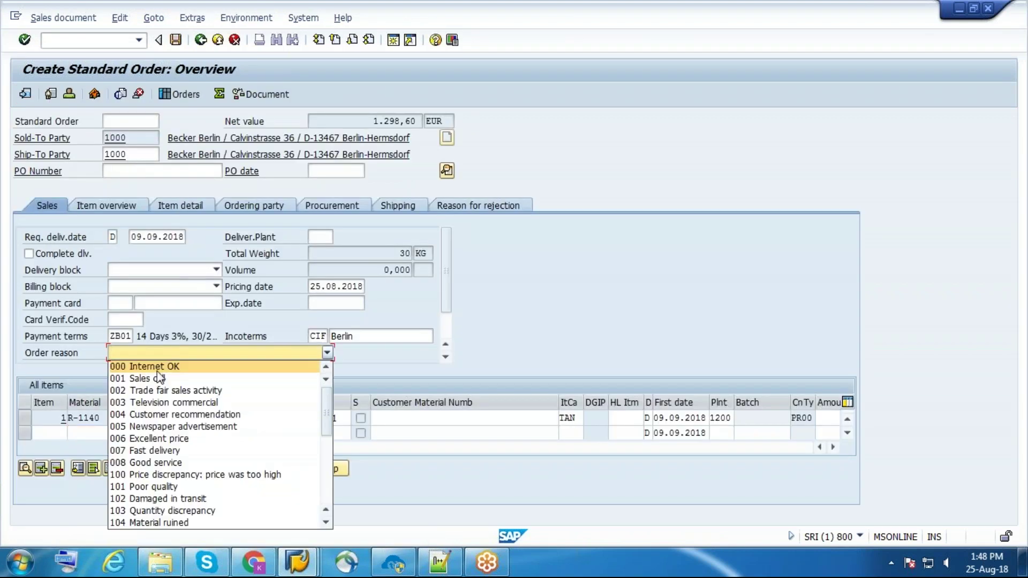
click(156, 371)
click(151, 171)
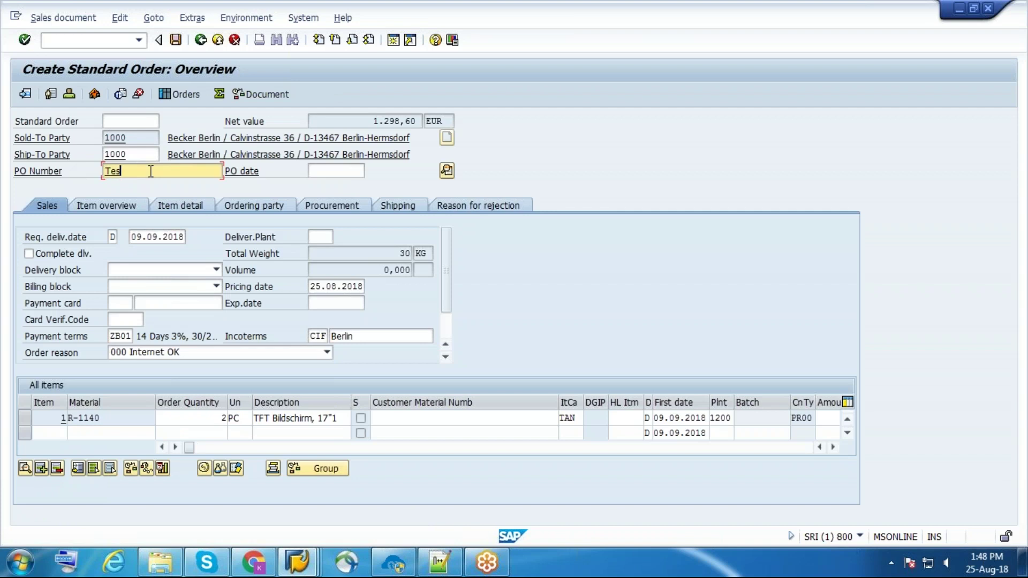
click(176, 41)
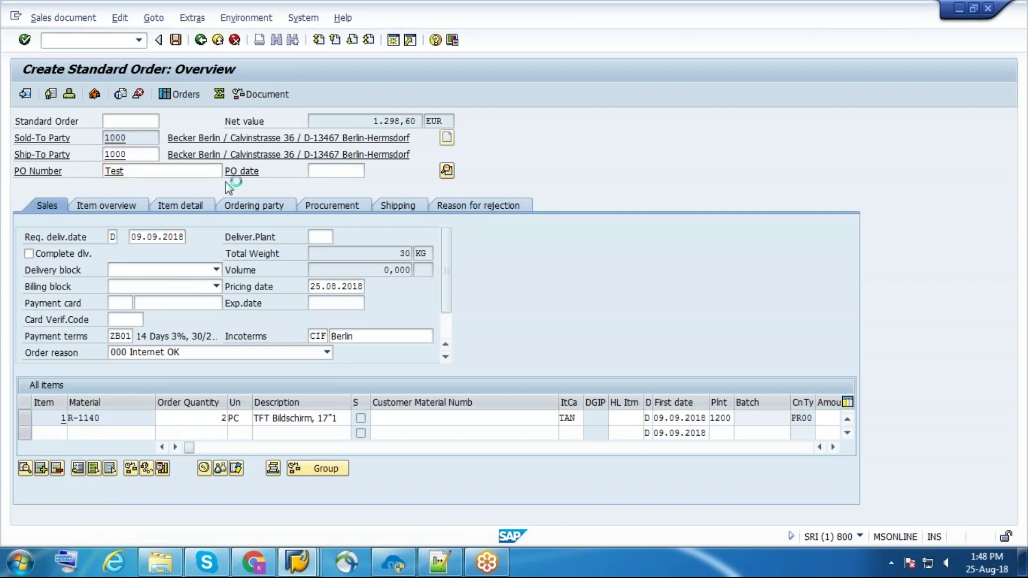
Switch to Zoho CRM, go to the Sales Orders module and open the First Quote sales order
mouse_move(262, 568)
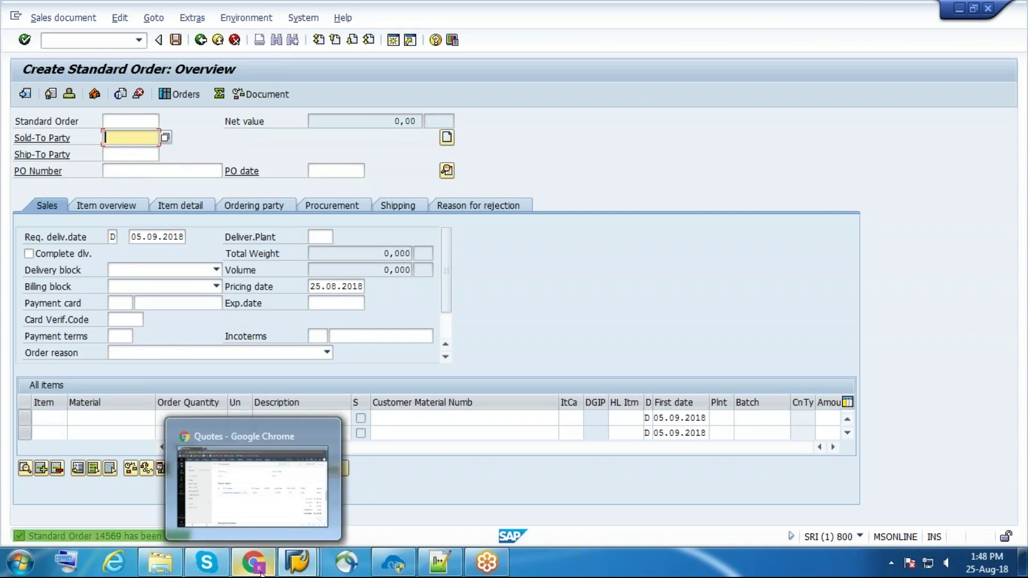
click(273, 542)
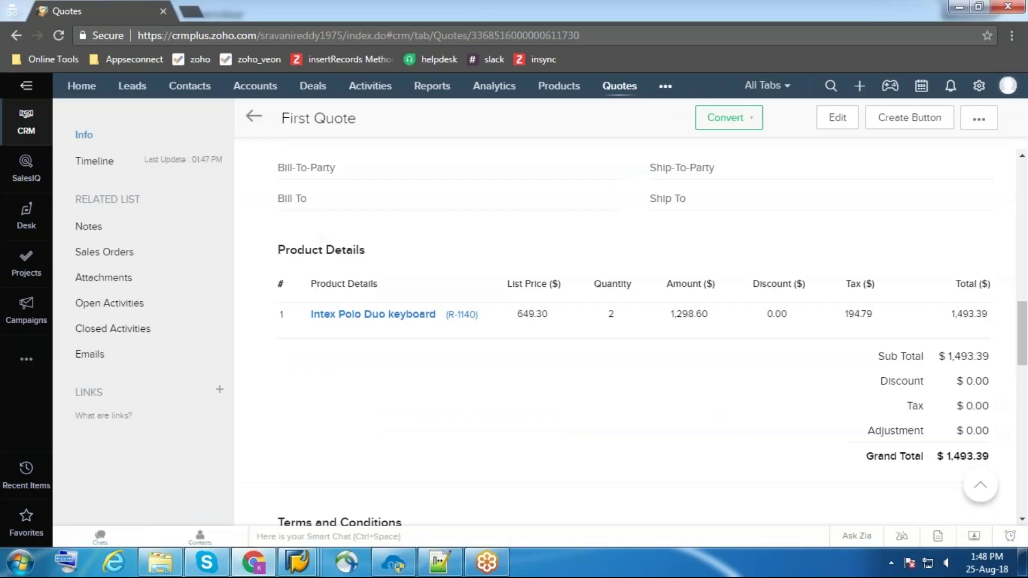
click(665, 86)
scroll(673, 459, down, 1)
scroll(696, 268, up, 1)
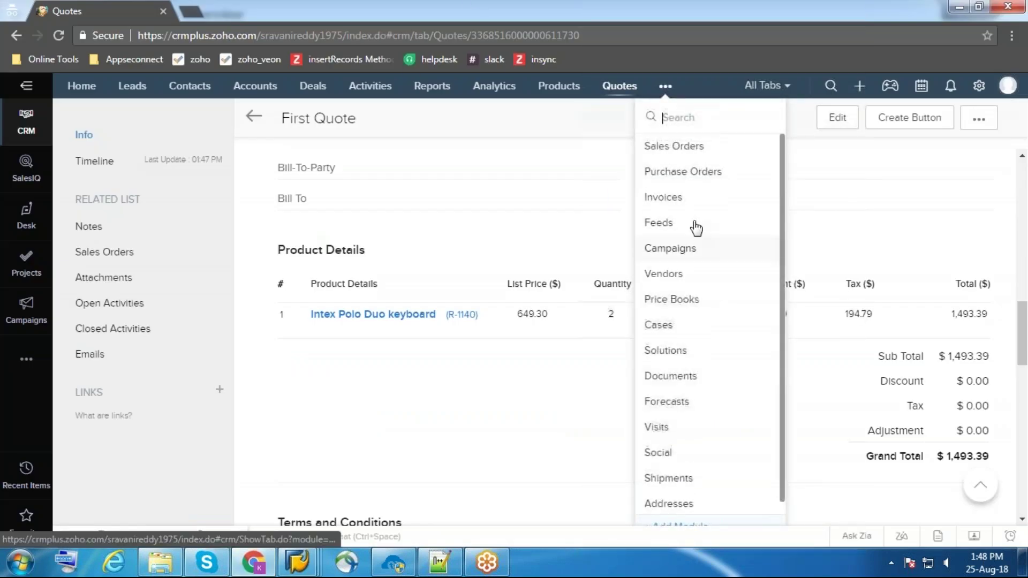
click(669, 144)
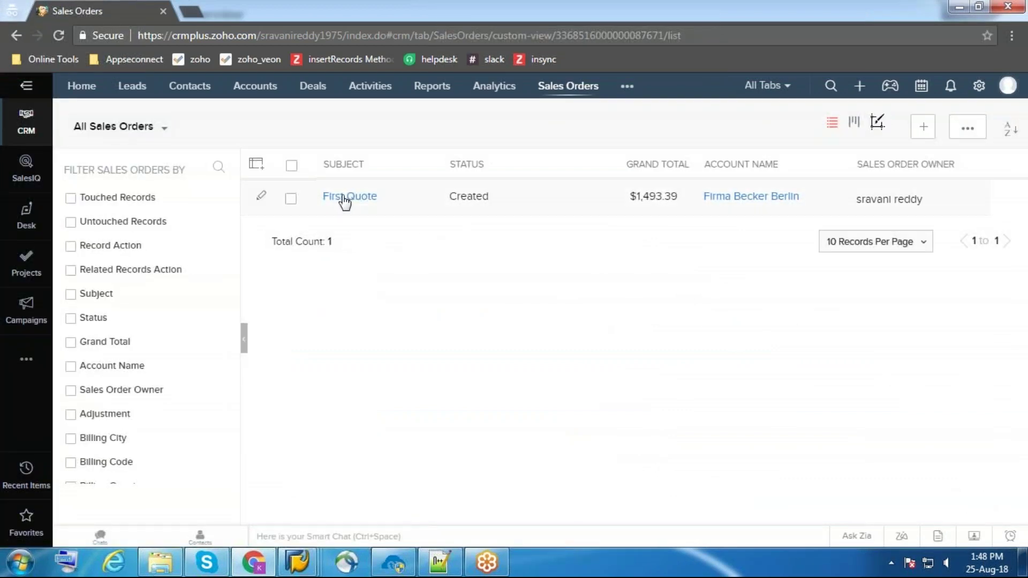
click(344, 198)
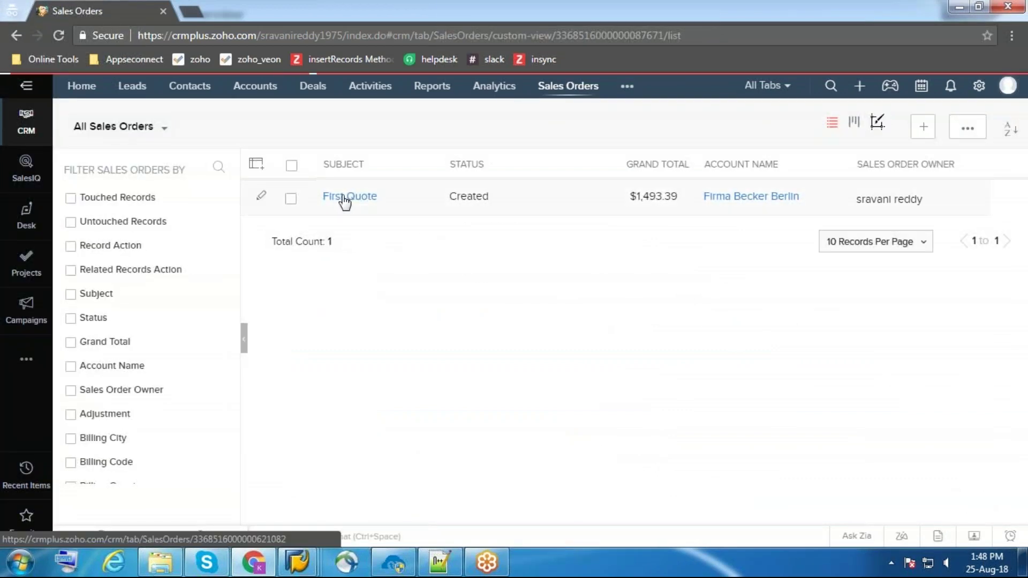
Examine the First Quote sales order's information, product details, totals, notes and related invoices
scroll(604, 285, down, 2)
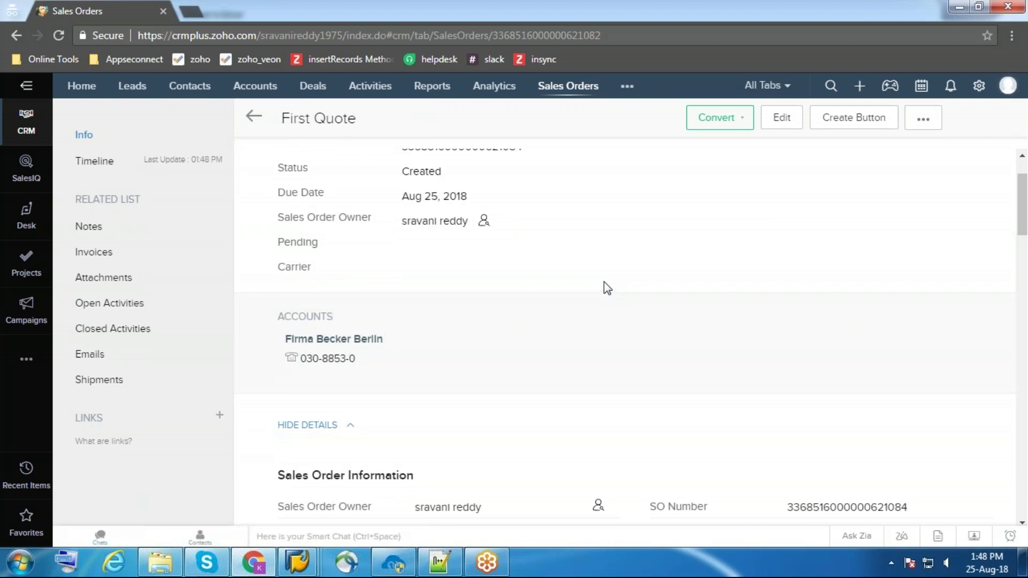
scroll(604, 281, up, 2)
scroll(602, 281, down, 5)
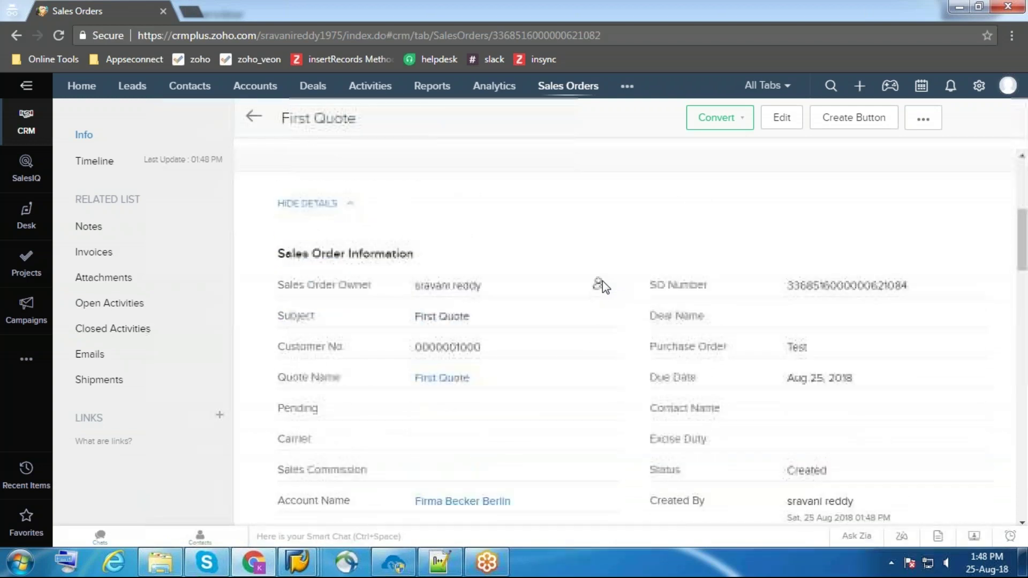
scroll(602, 282, down, 10)
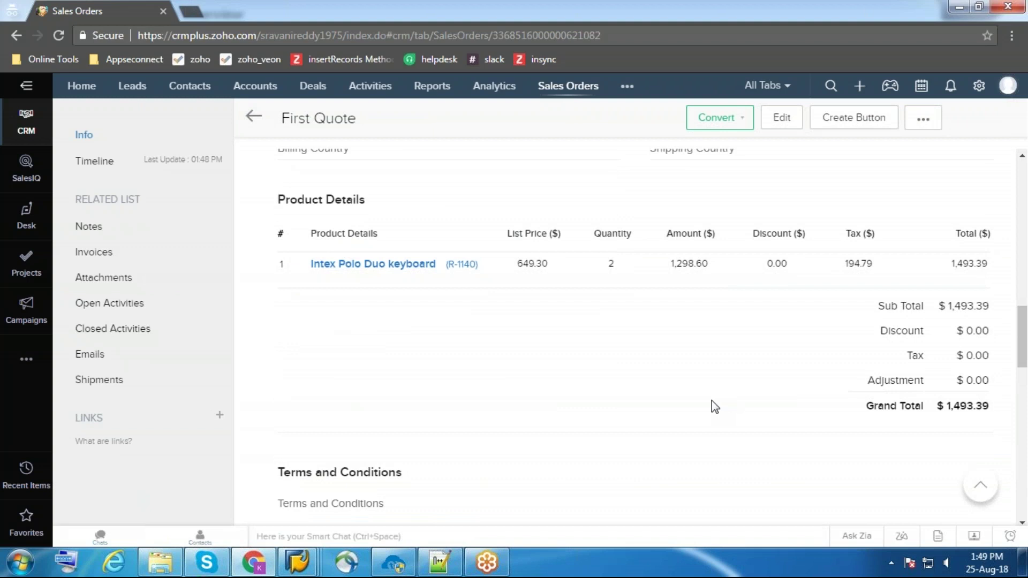
scroll(704, 380, down, 3)
scroll(692, 334, up, 3)
scroll(760, 395, down, 4)
scroll(537, 395, down, 3)
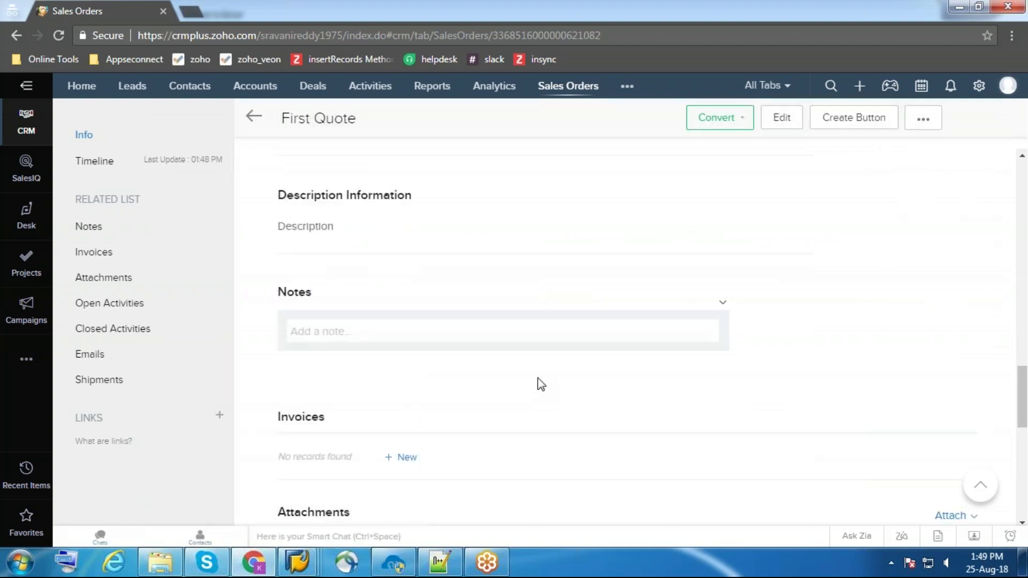
scroll(609, 264, up, 7)
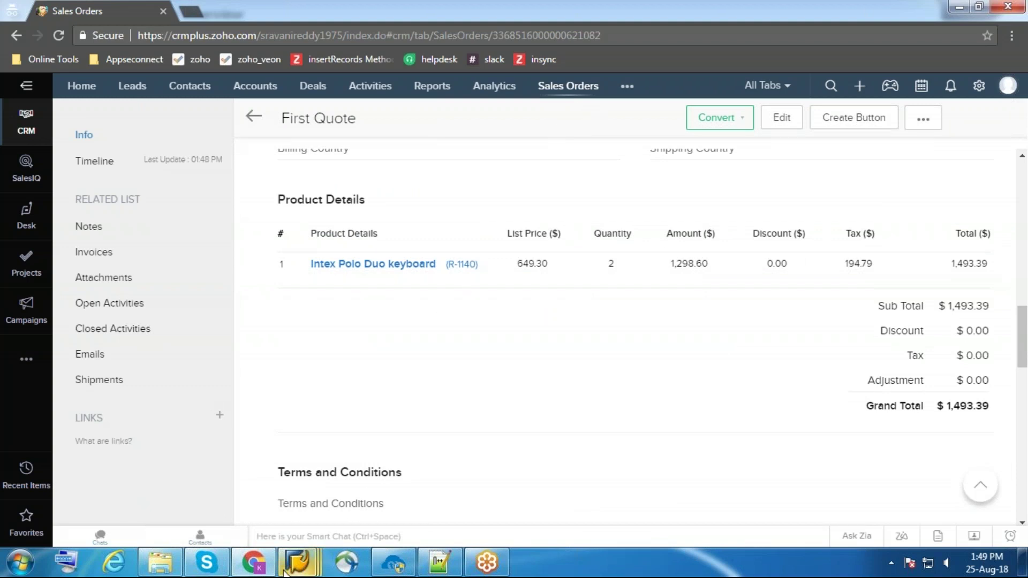
Switch to SAP, leave the Create Standard Order screen and open the Sales Documents selection transaction
mouse_move(288, 570)
mouse_move(355, 488)
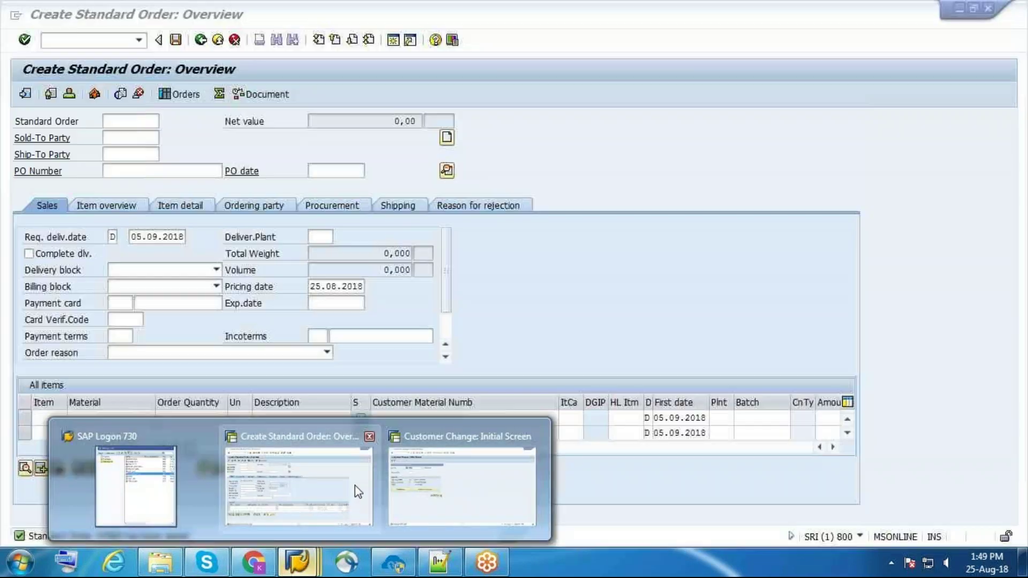
click(341, 469)
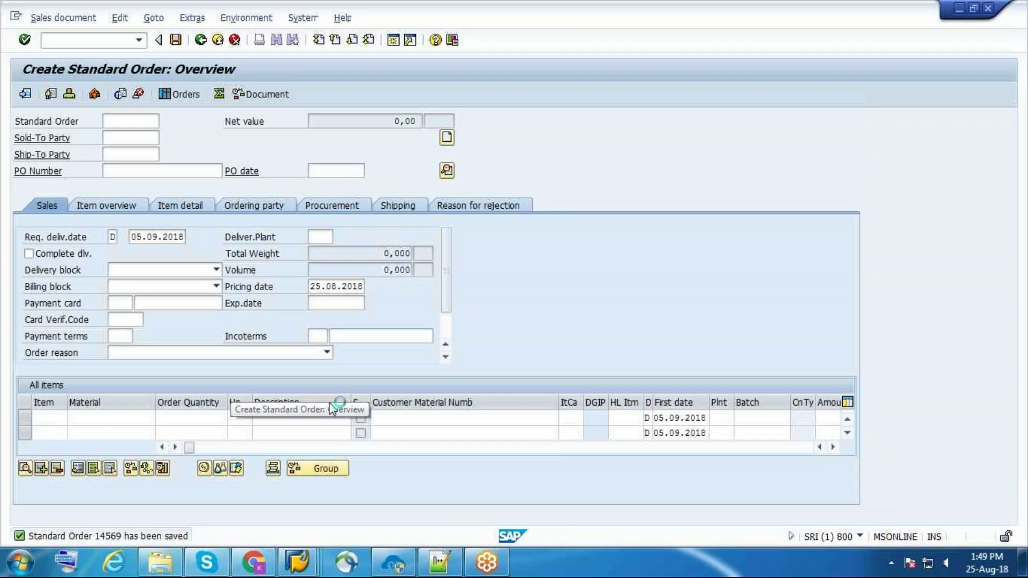
click(200, 40)
click(200, 39)
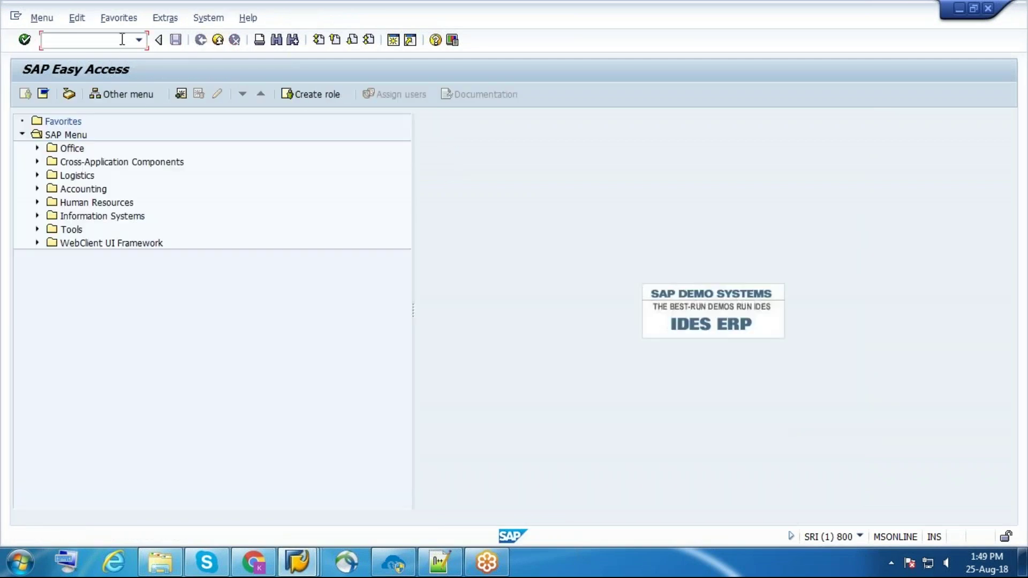
key(Return)
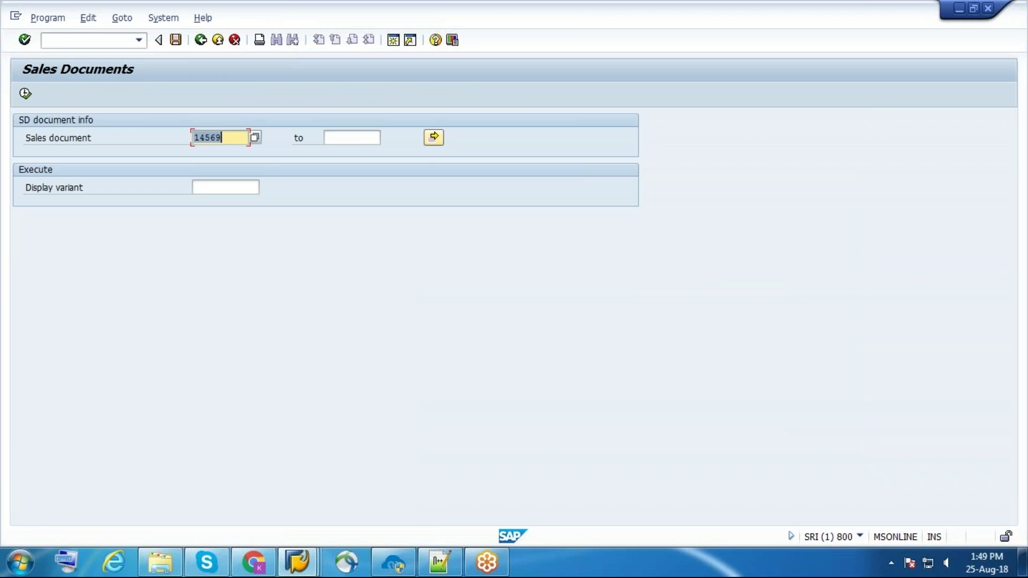
List the saved standard order in SD Documents, release it and return to SAP Easy Access
click(17, 89)
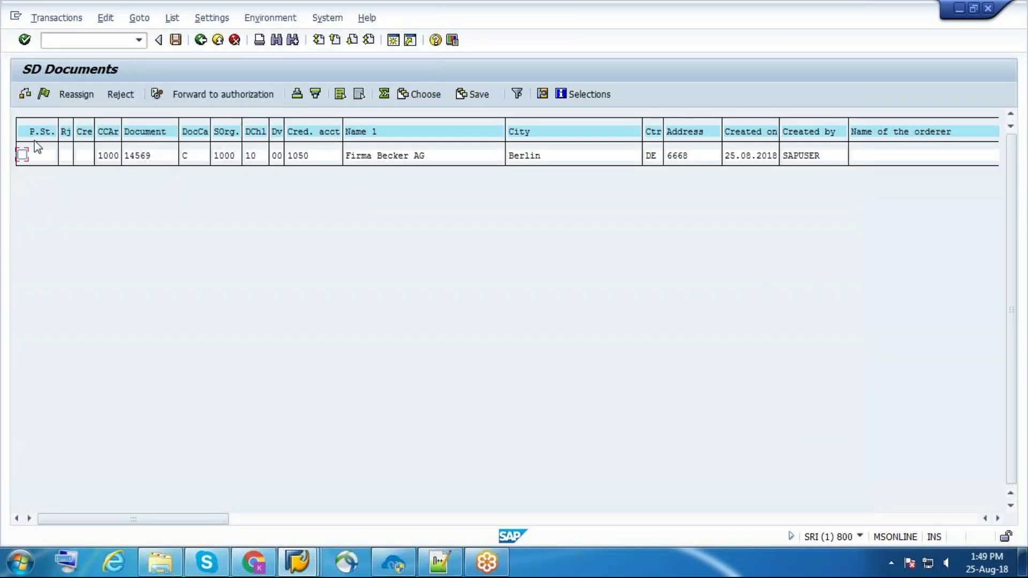
click(44, 96)
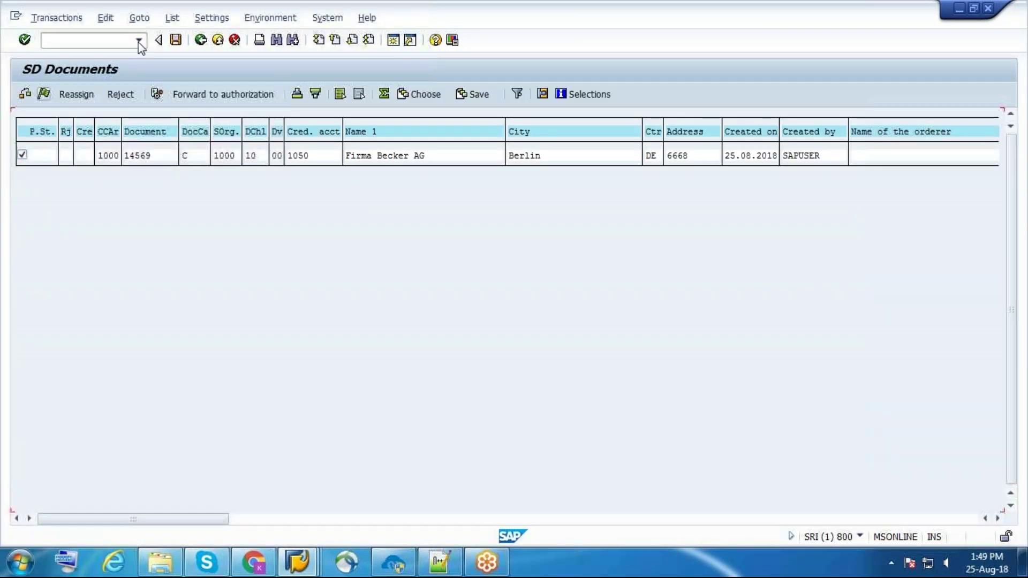
click(201, 40)
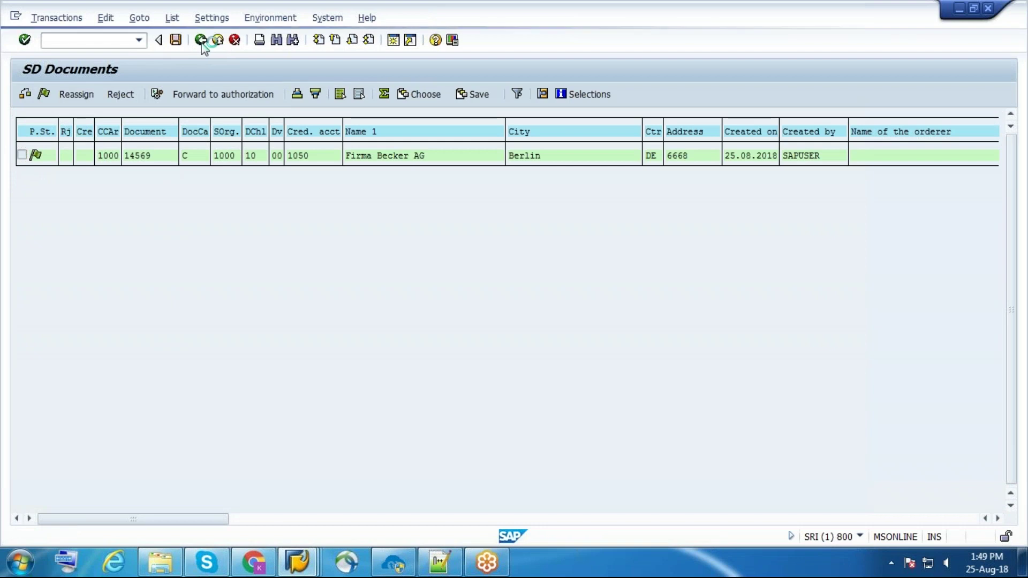
click(201, 40)
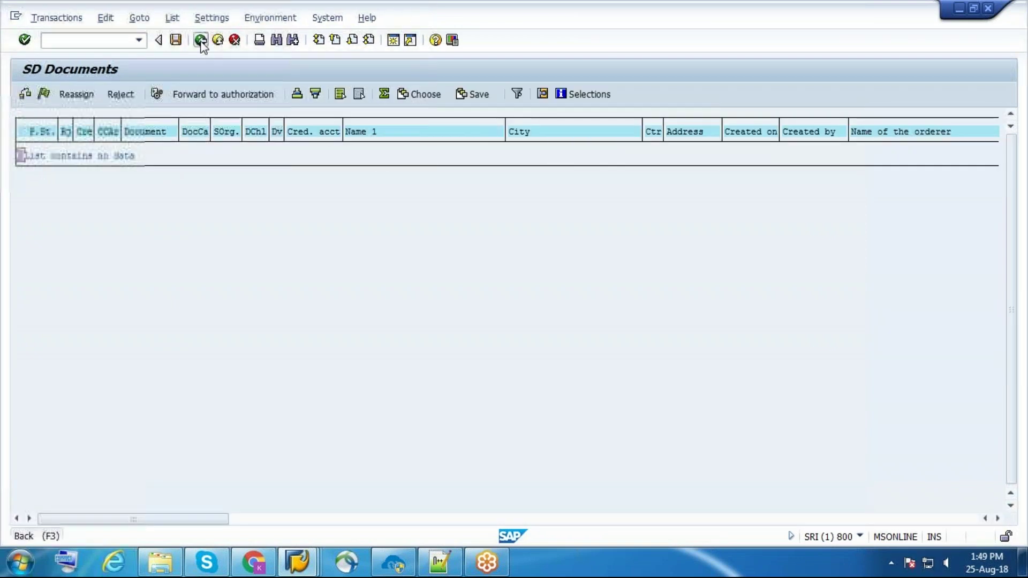
click(201, 41)
click(204, 254)
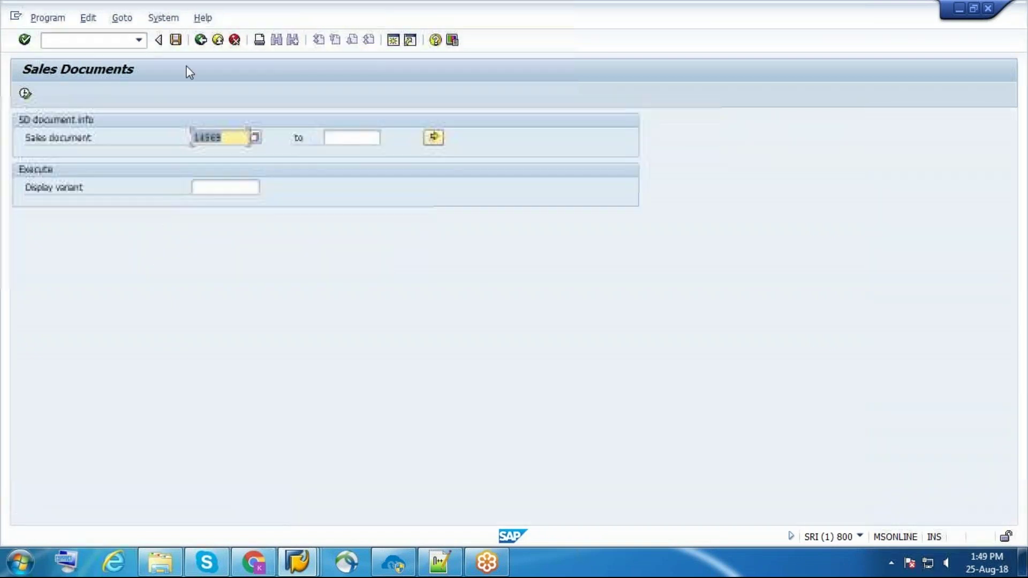
click(201, 40)
Display the saved standard order using transaction va03
text(va0)
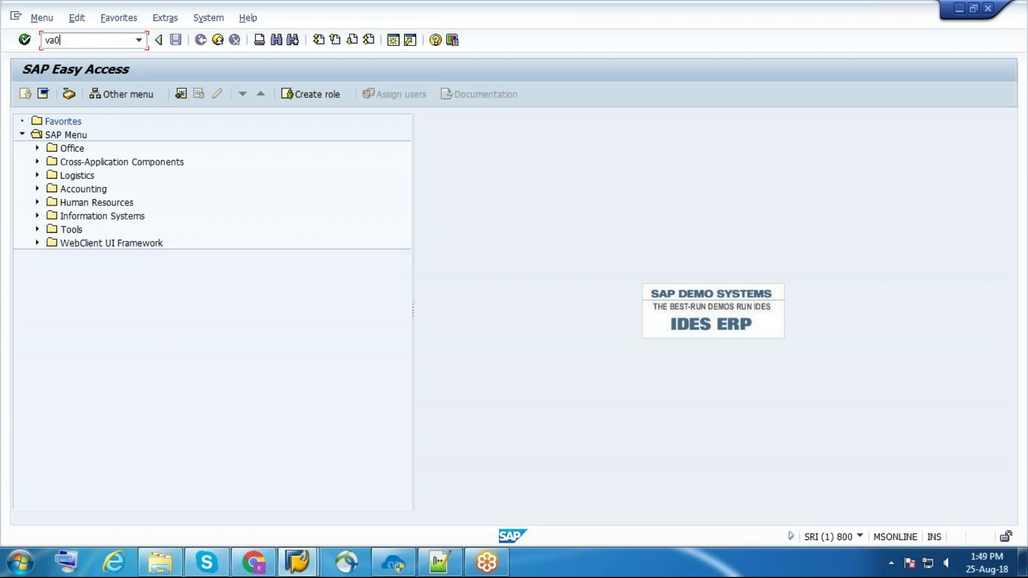
text(3)
key(Return)
key(Return)
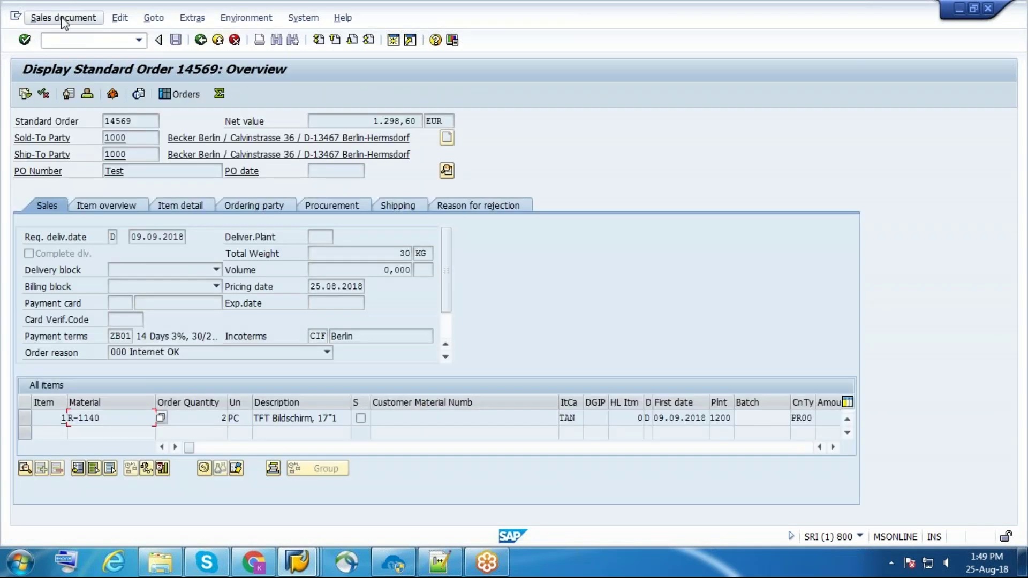
Create an outbound delivery from the displayed standard order, save it and return to SAP Easy Access
click(62, 20)
click(82, 137)
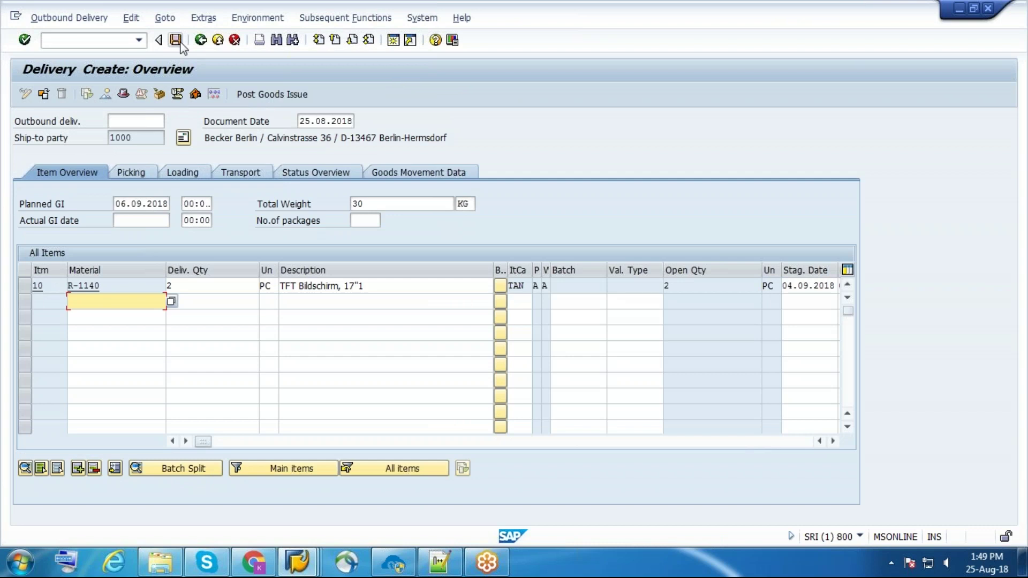
click(177, 41)
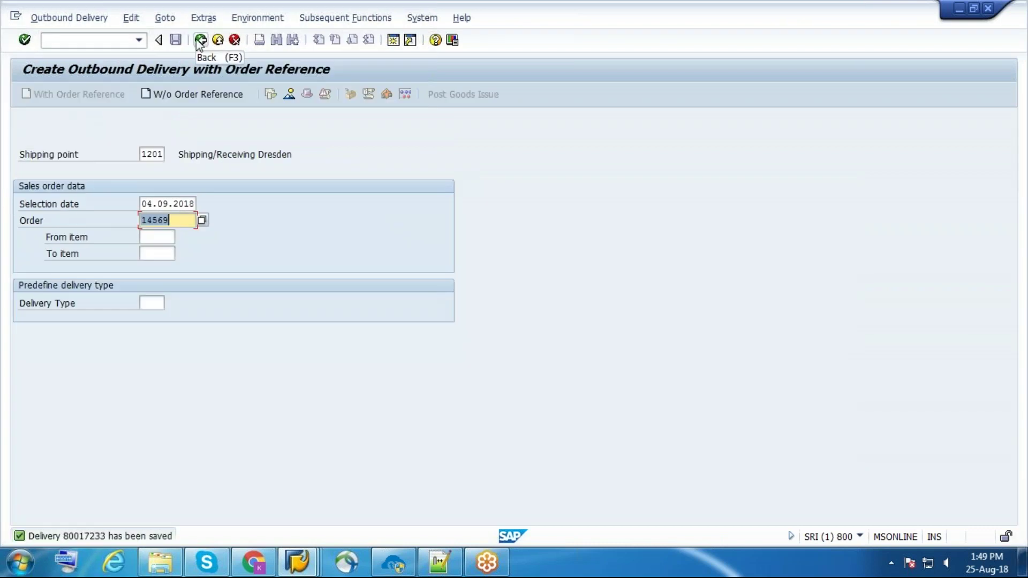
click(201, 41)
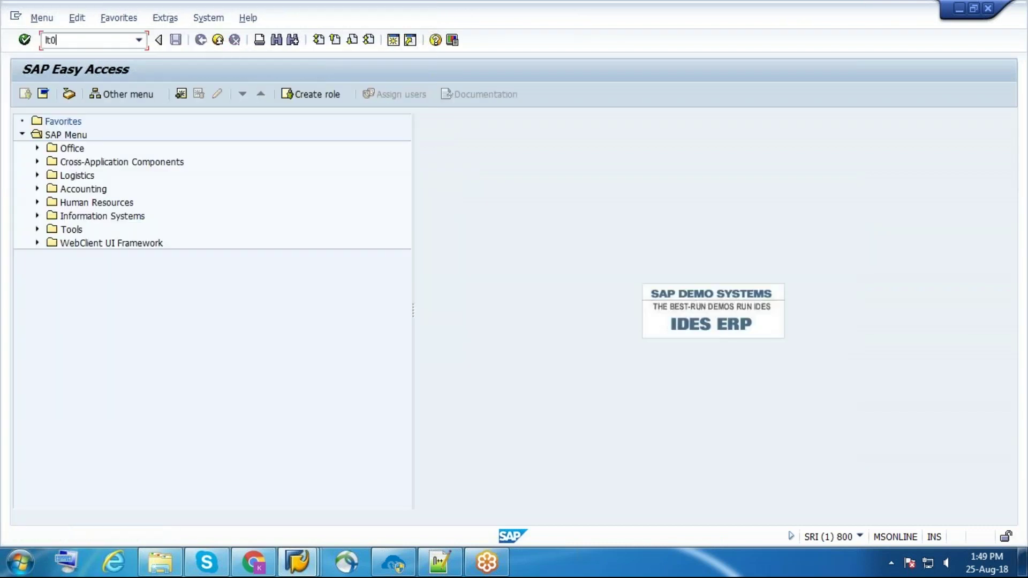
Try to start a transfer order for the saved delivery with warehouse 012 and plant 1200
key(Return)
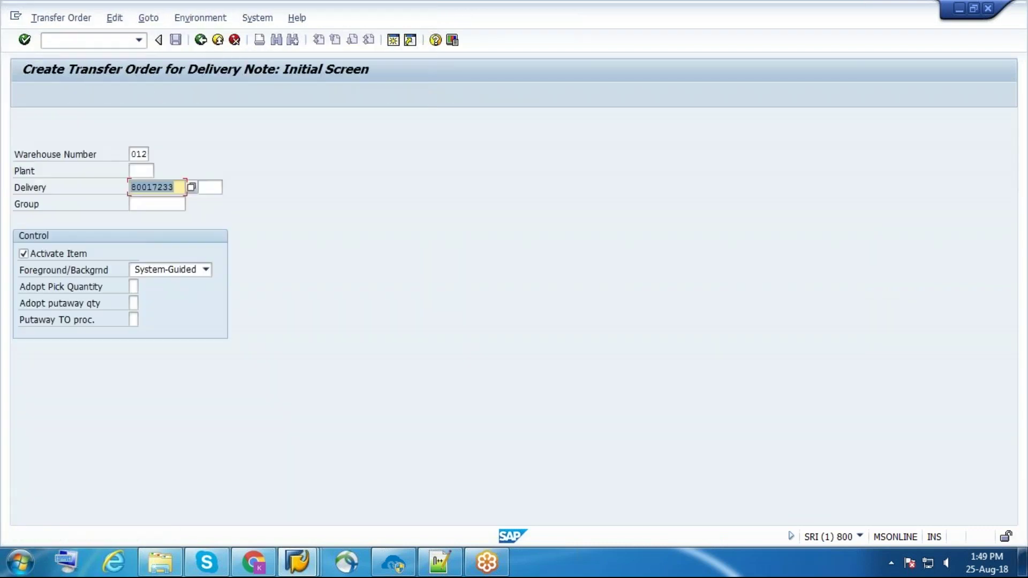
click(136, 171)
text(1200)
key(Return)
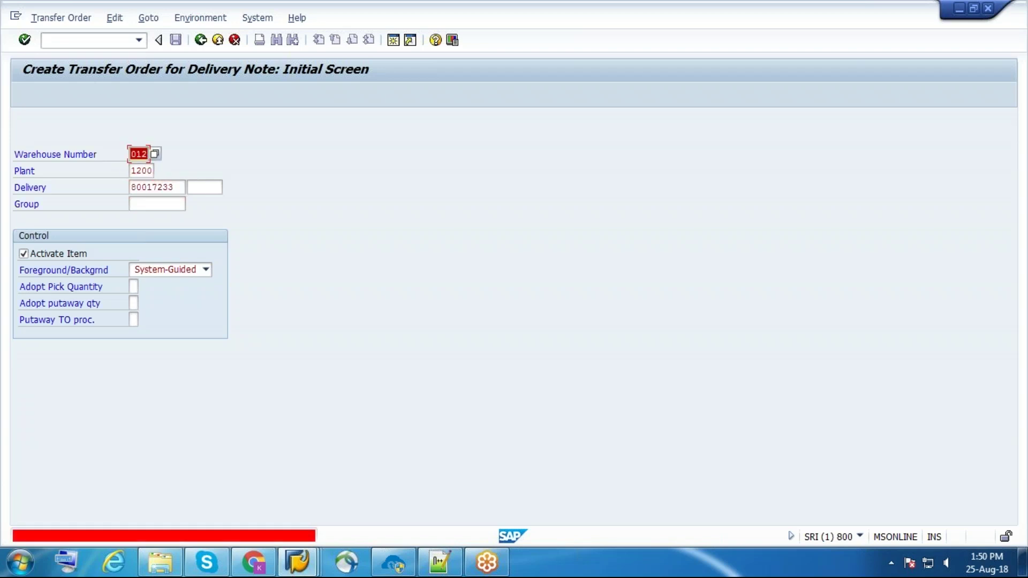
click(201, 41)
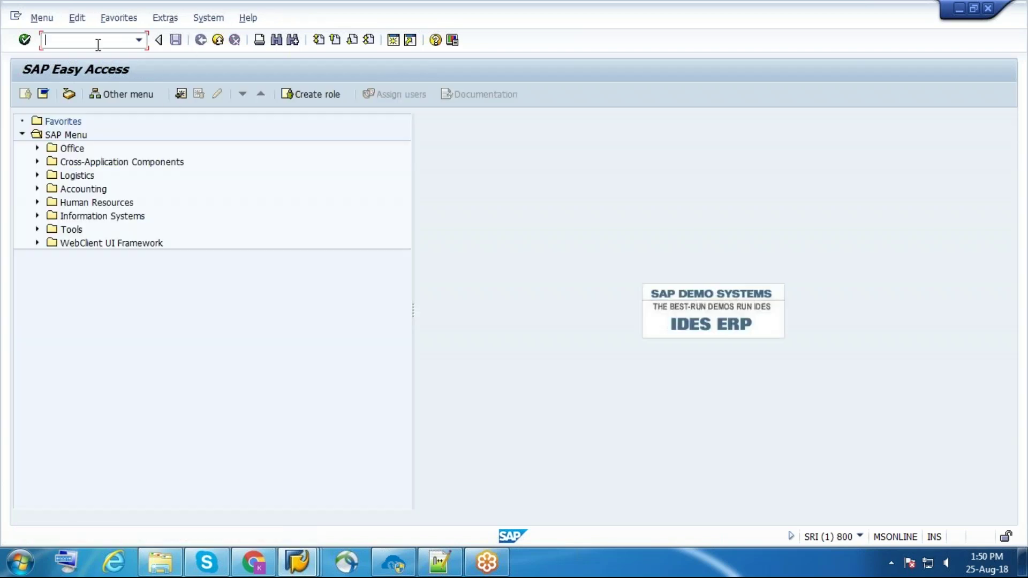
Reopen Create Transfer Order for Delivery Note, bring up the delivery's overview for plant 1200, and return to SAP Easy Access
key(Return)
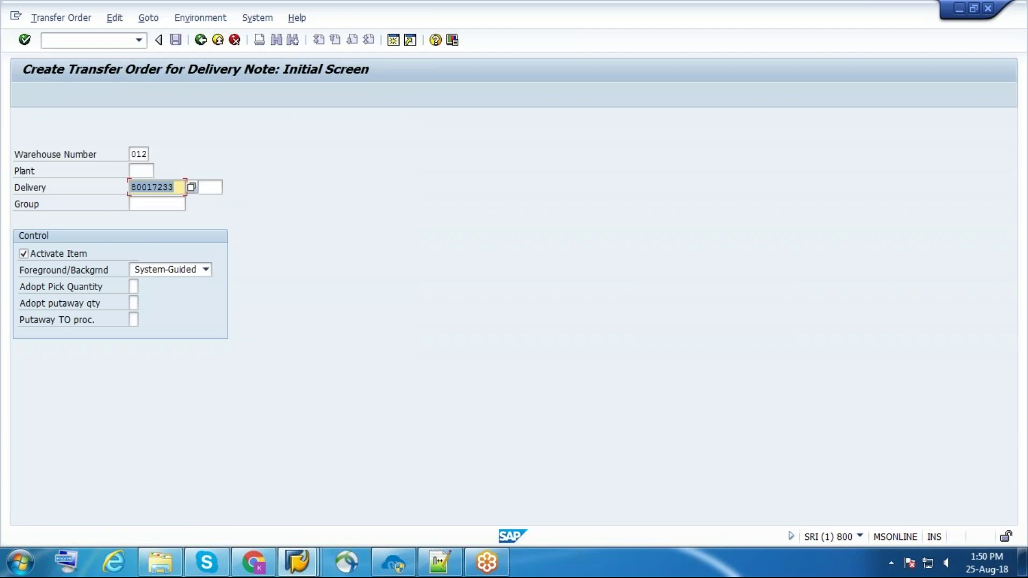
click(145, 170)
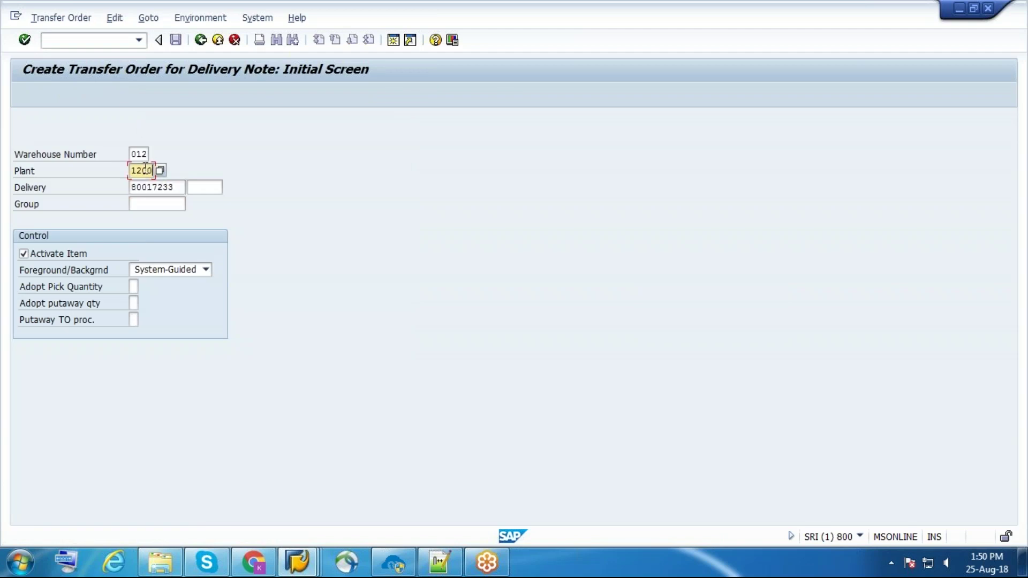
key(Return)
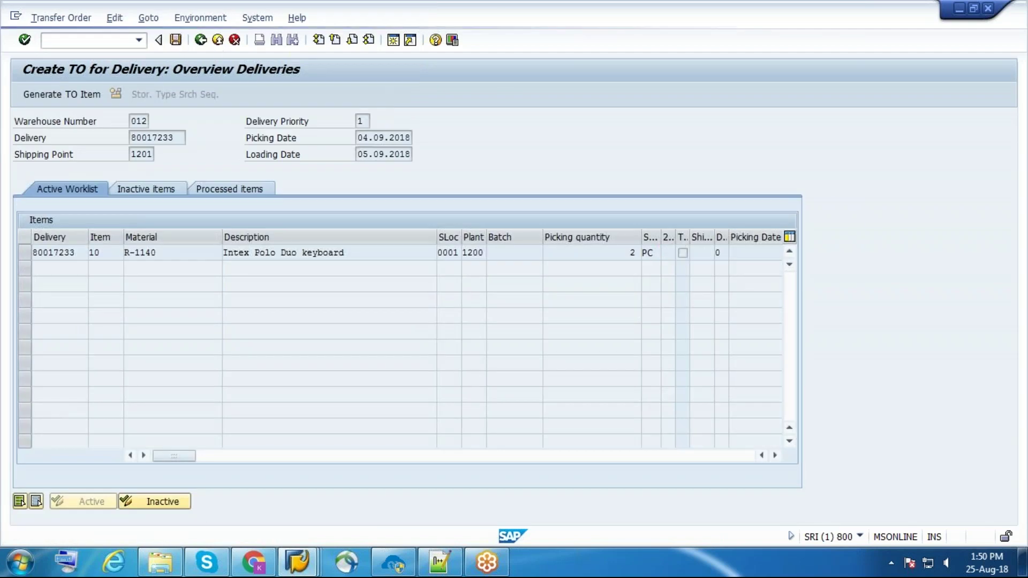
click(199, 41)
click(200, 40)
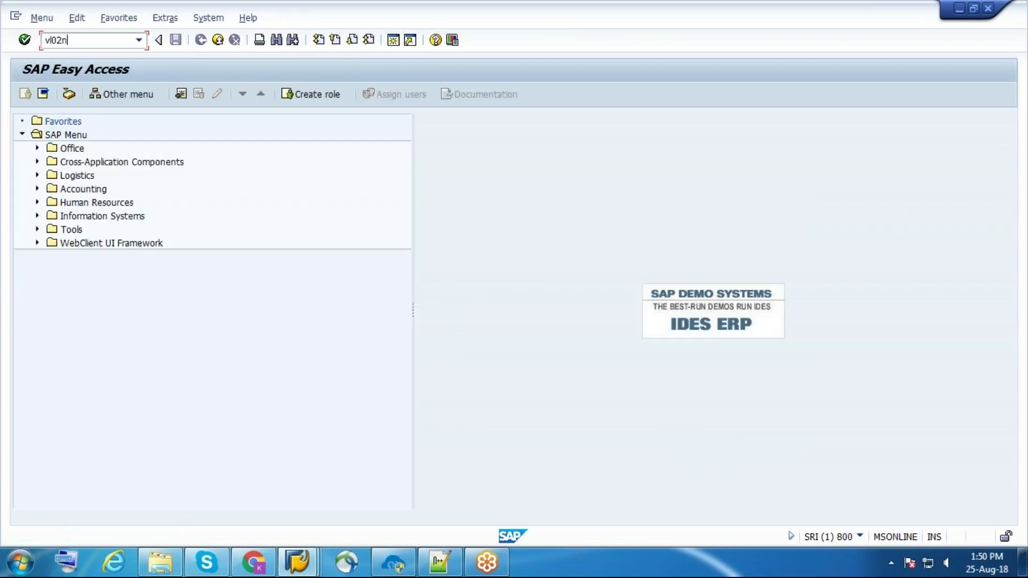
Open packing for the delivery in vl02n, create a handling unit with packaging material PK-100 and open its details
text(vl02n)
key(Return)
click(166, 95)
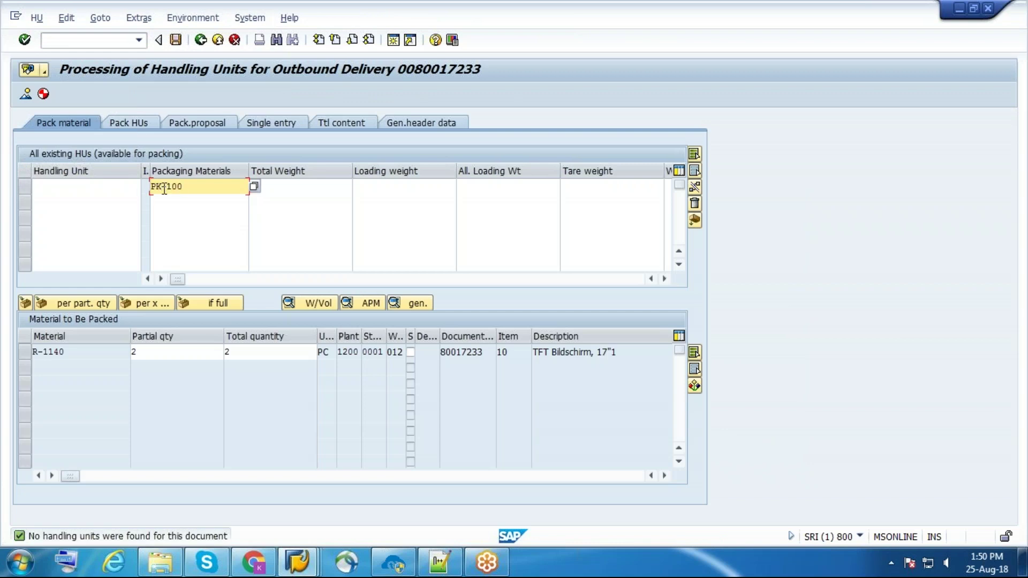
click(95, 189)
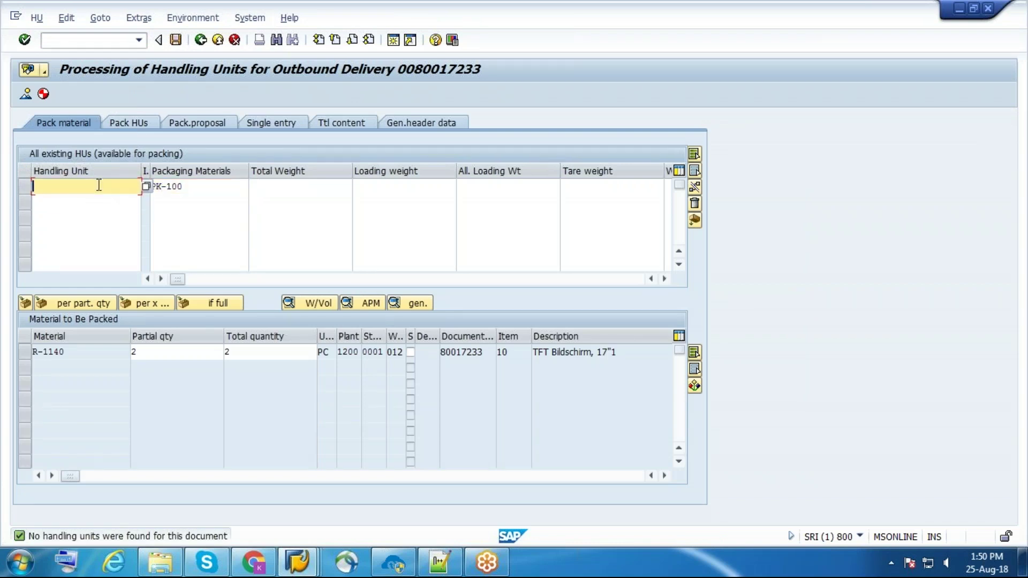
key(Return)
double_click(96, 187)
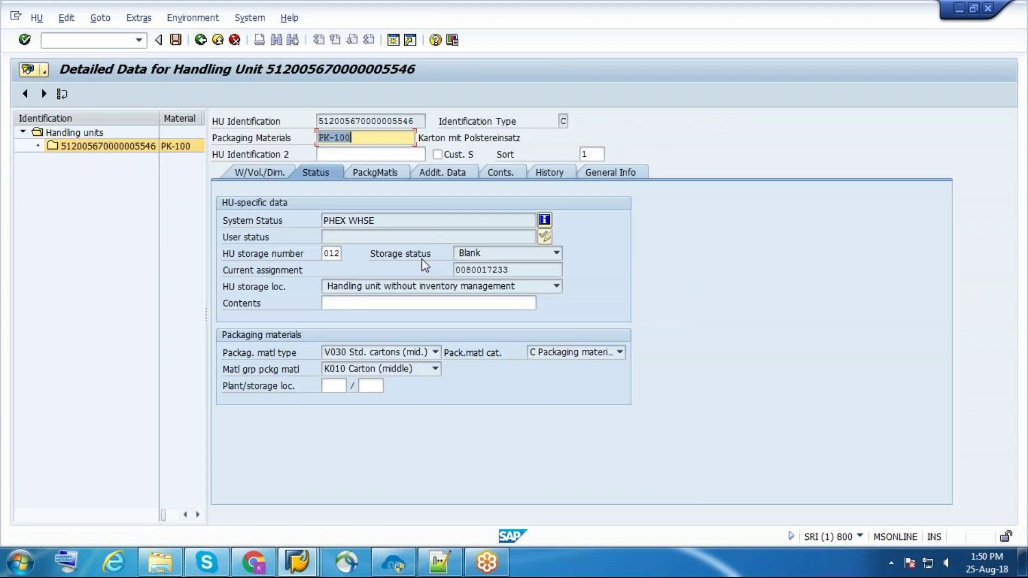
Set the handling unit's customer packaging material to 985464 in its additional data and save
click(443, 172)
click(365, 452)
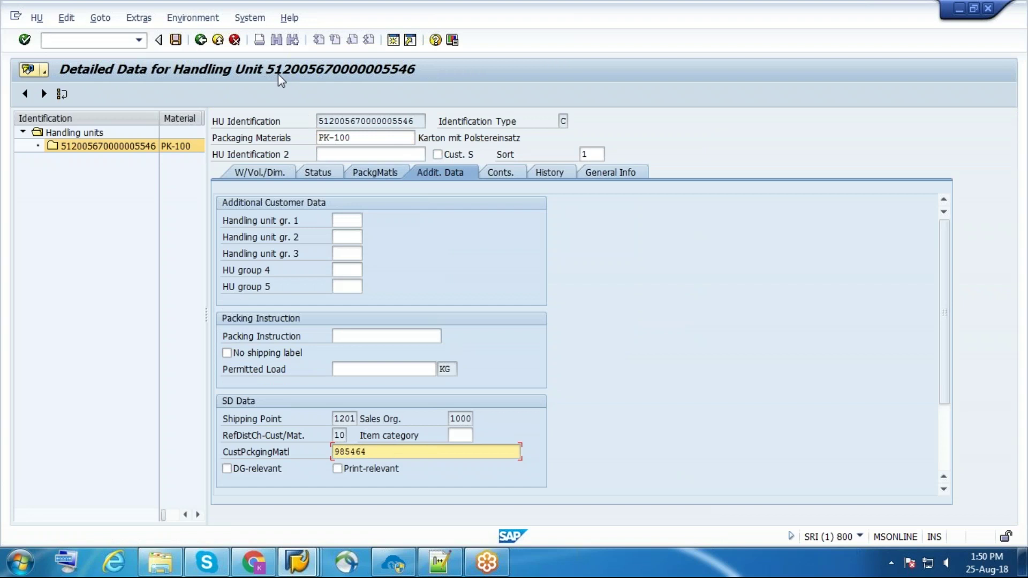
click(177, 41)
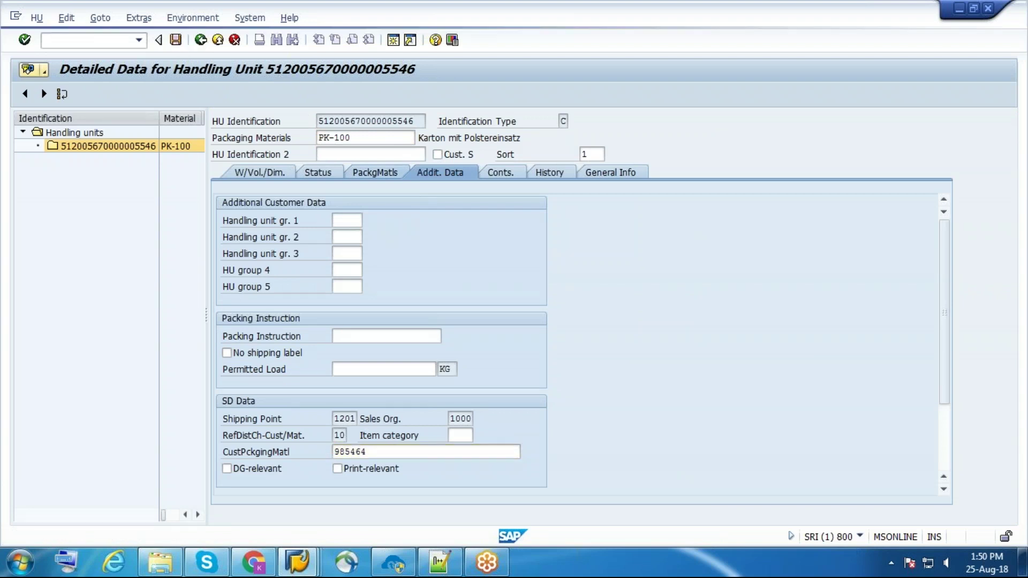
Return to the outbound delivery through vl02n and post its goods issue
click(200, 40)
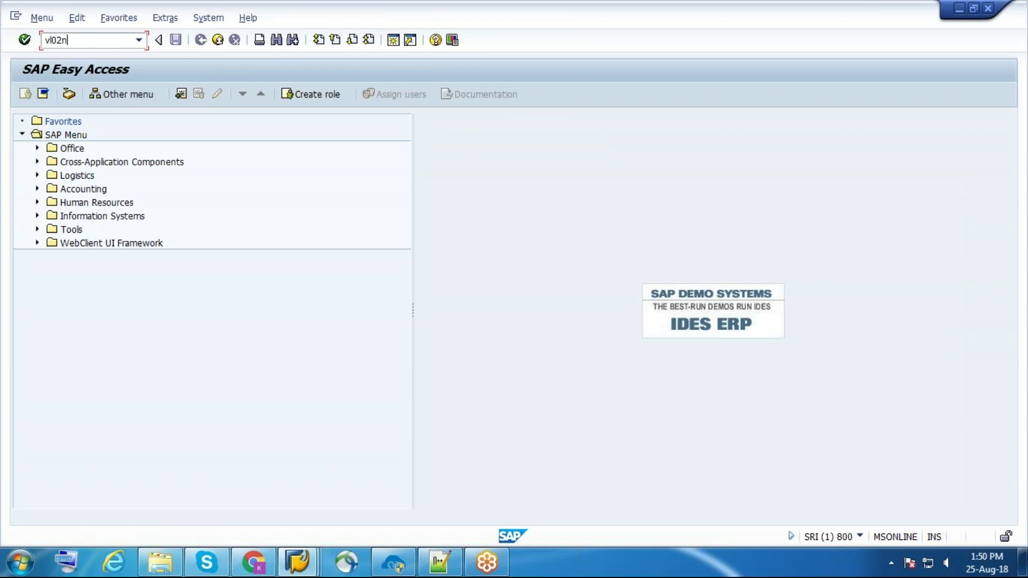
key(Return)
click(289, 97)
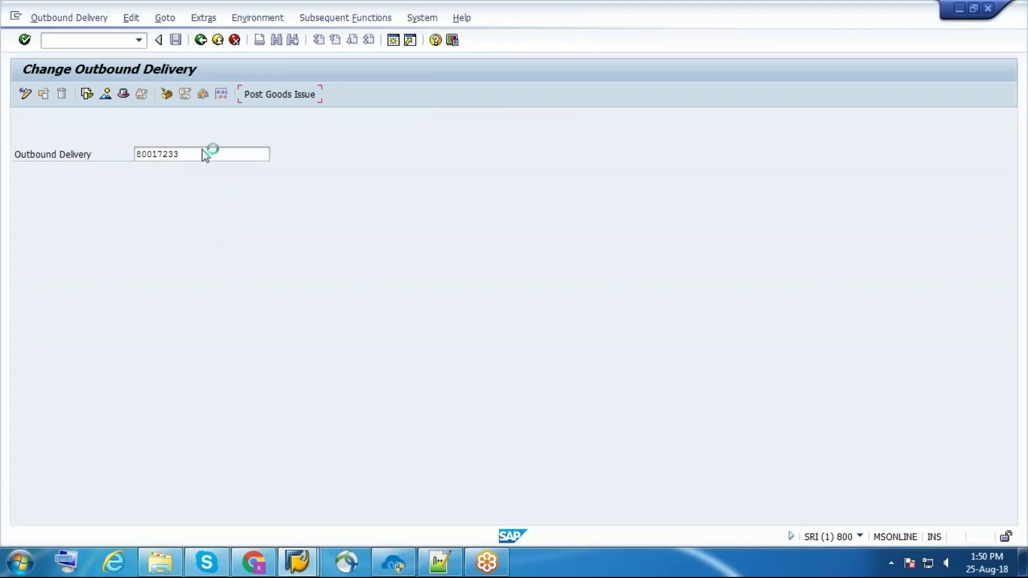
Switch to Zoho CRM and open the Shipments module
click(252, 562)
click(627, 85)
scroll(672, 423, down, 2)
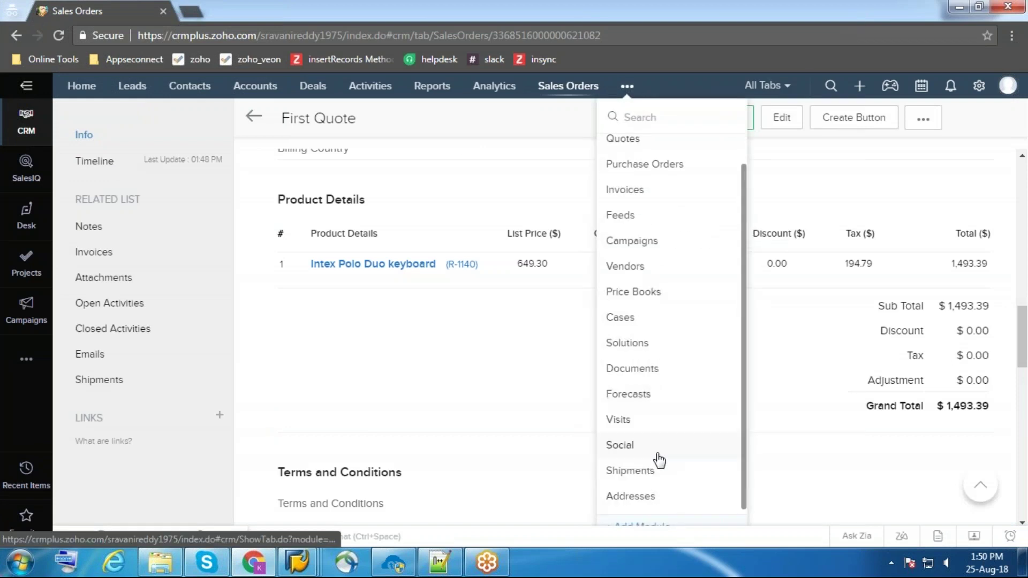
click(659, 467)
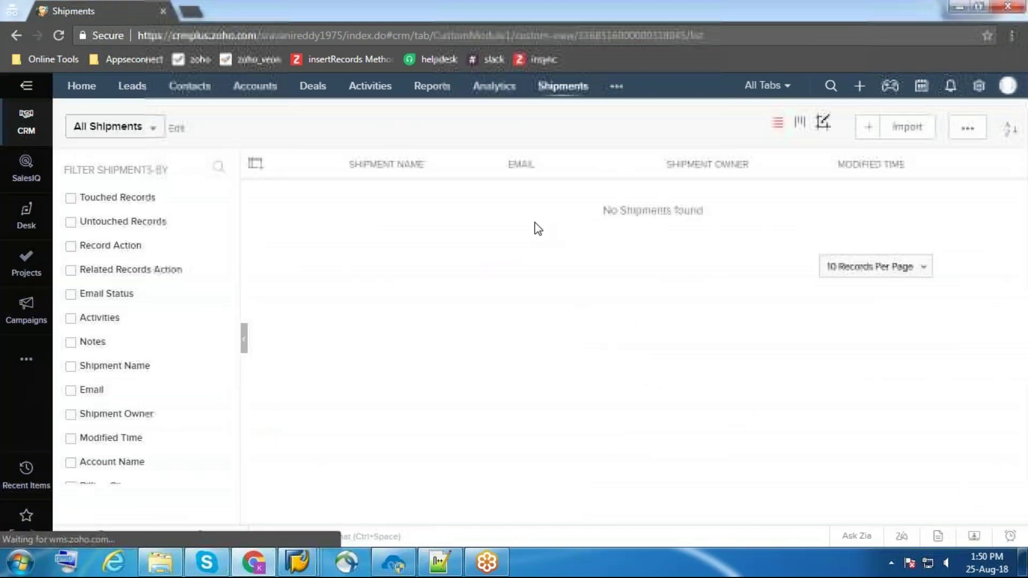
Refresh the Shipments list, open the synced shipment and examine its product, shipment and address information
click(59, 38)
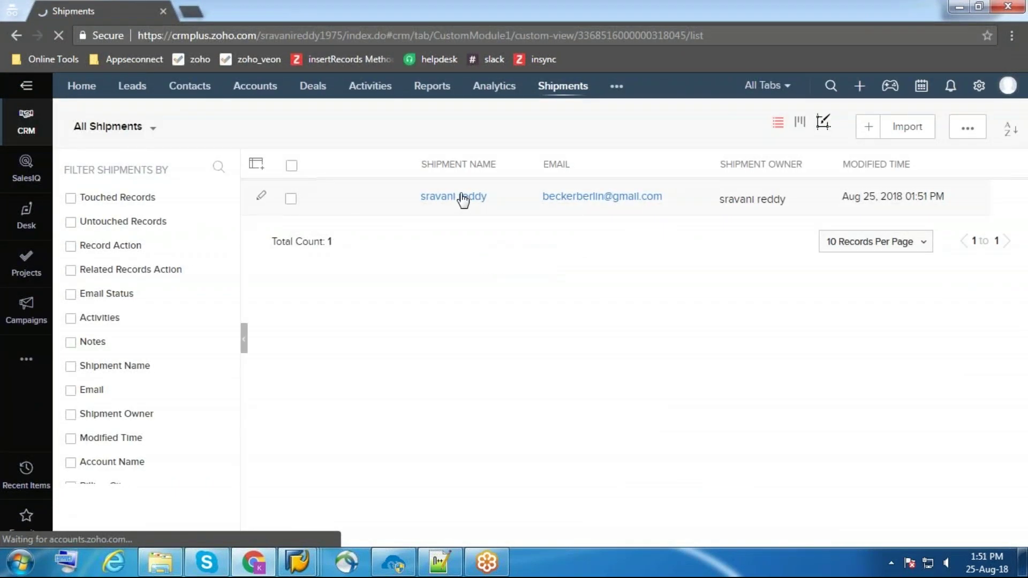
click(465, 198)
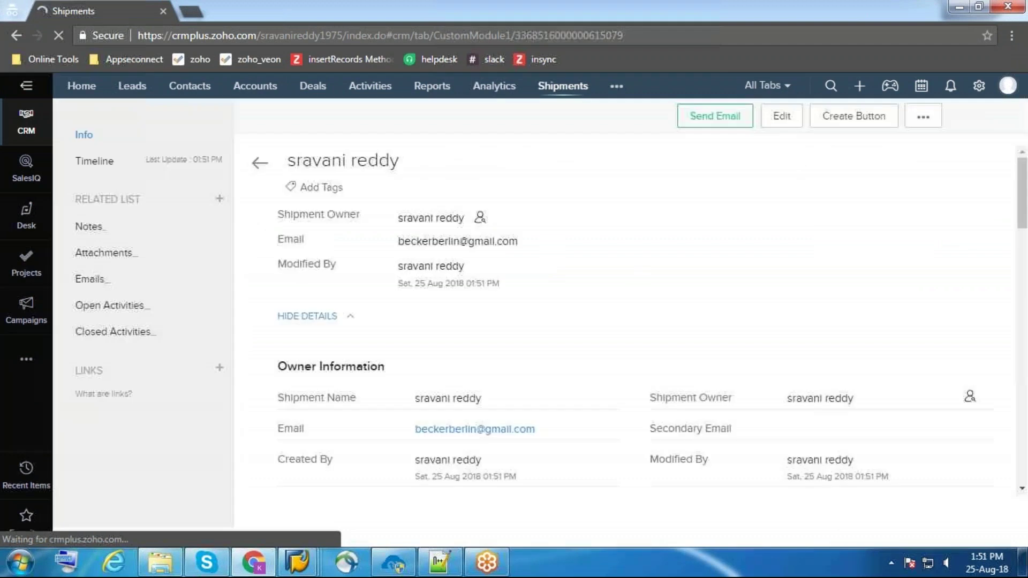
scroll(764, 295, down, 3)
scroll(767, 298, down, 2)
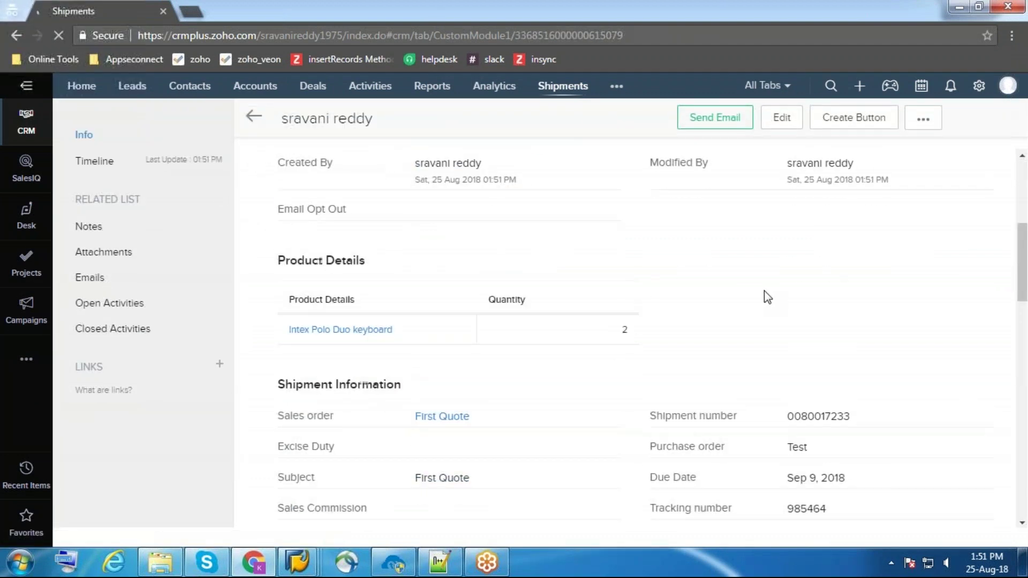
scroll(767, 297, down, 3)
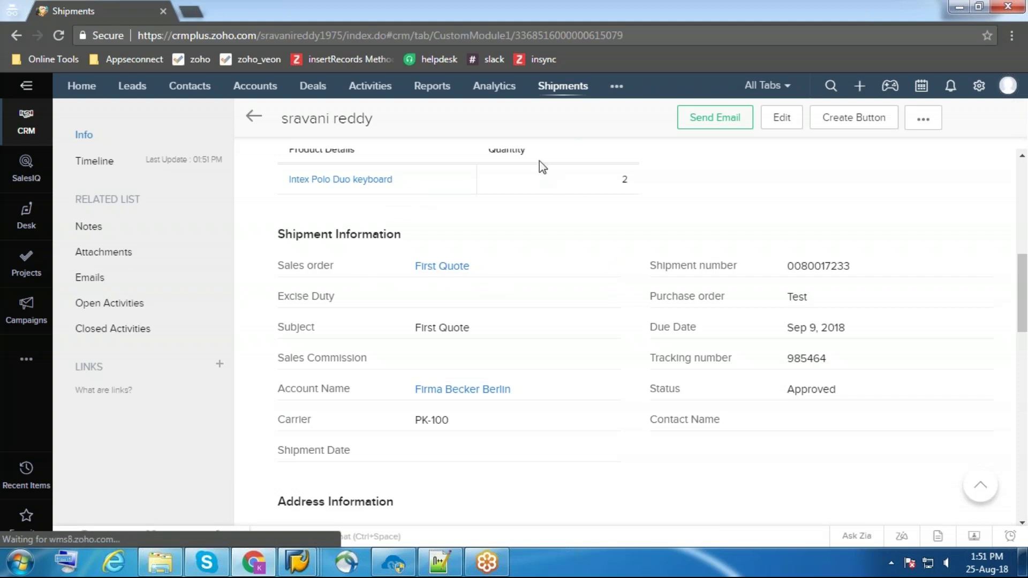
scroll(550, 241, down, 3)
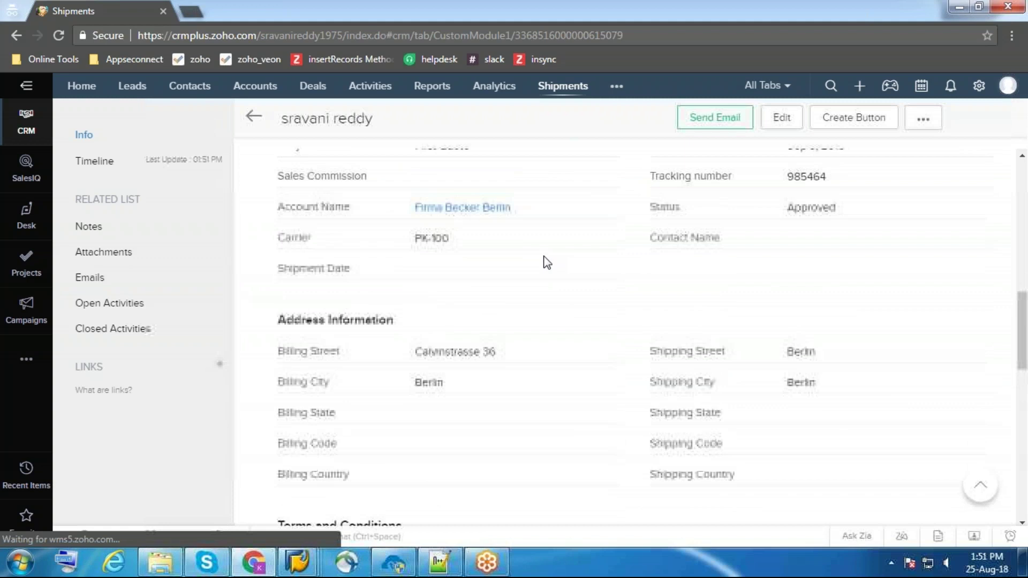
scroll(546, 262, up, 2)
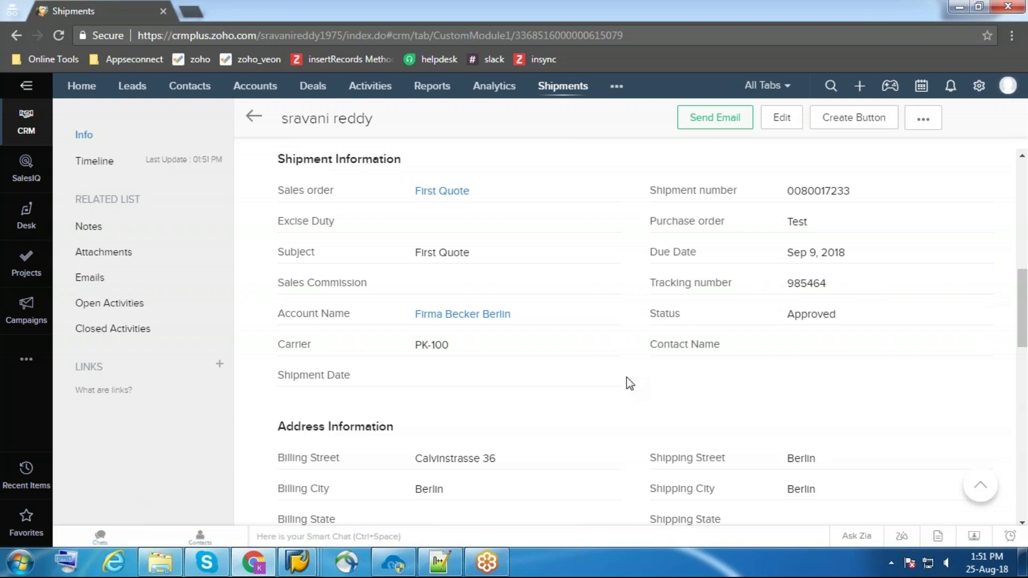
scroll(627, 377, down, 5)
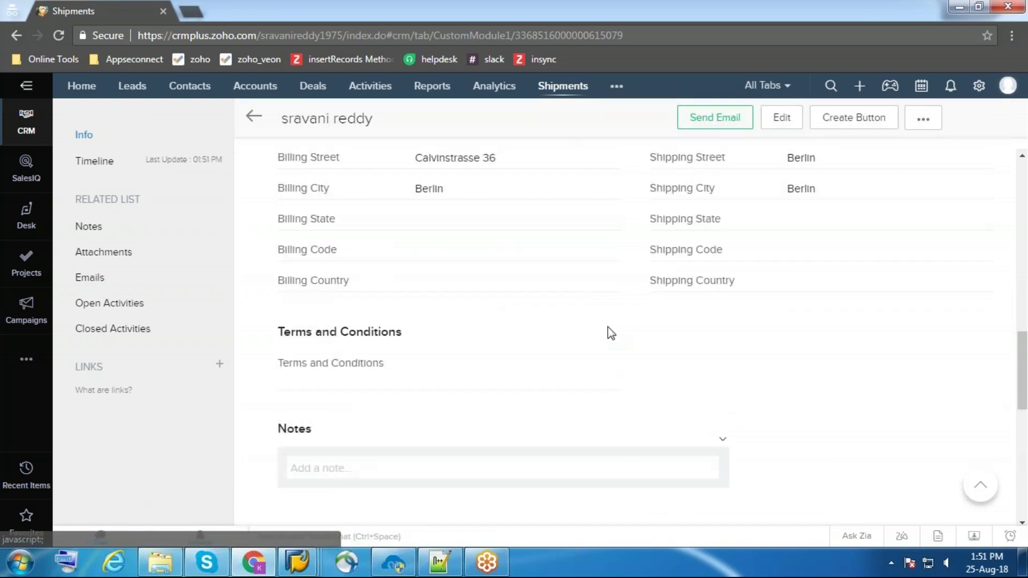
scroll(608, 327, up, 10)
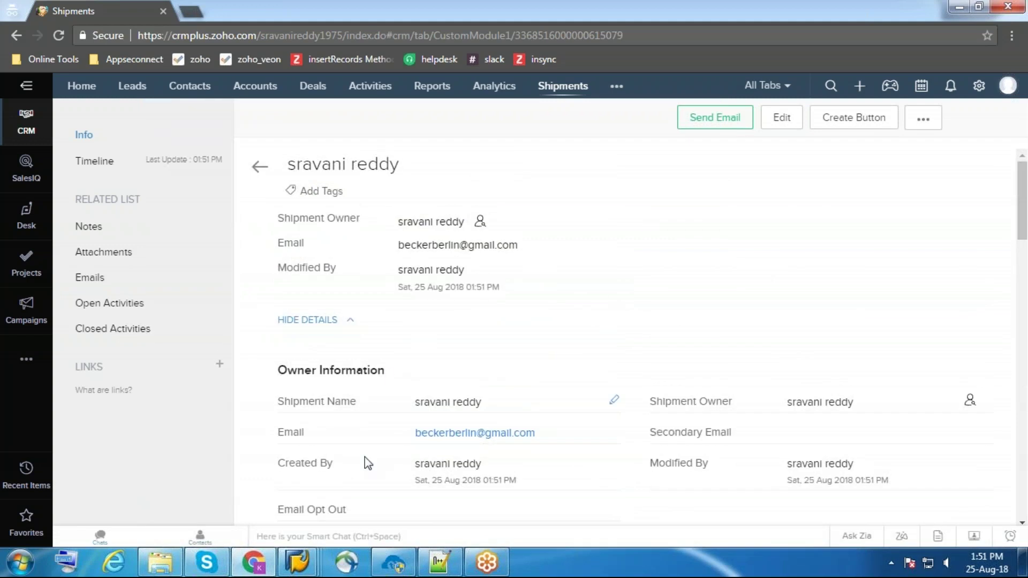
Switch to SAP, leave the outbound delivery screen, and create and save a billing document for that delivery
mouse_move(298, 562)
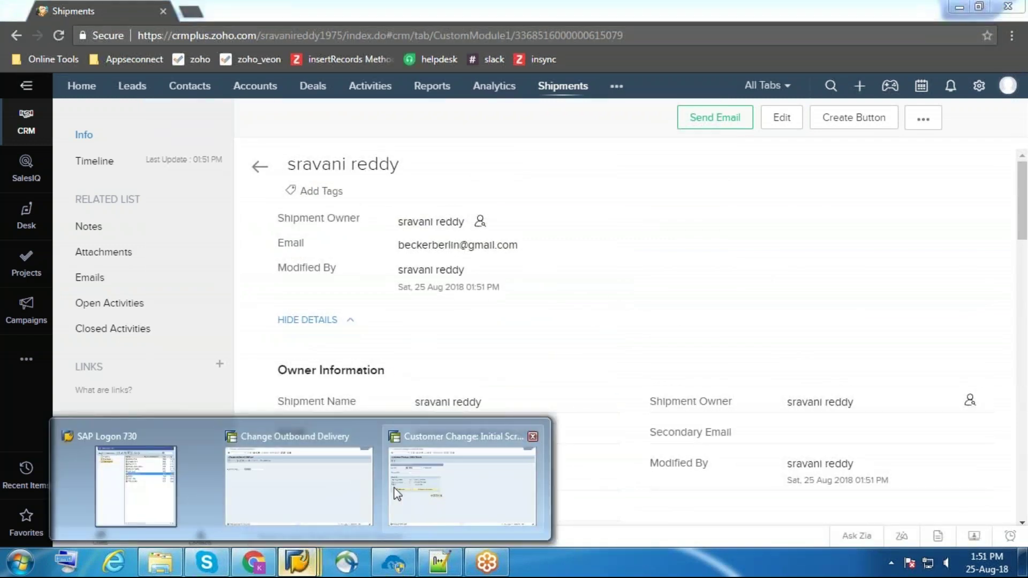
click(329, 479)
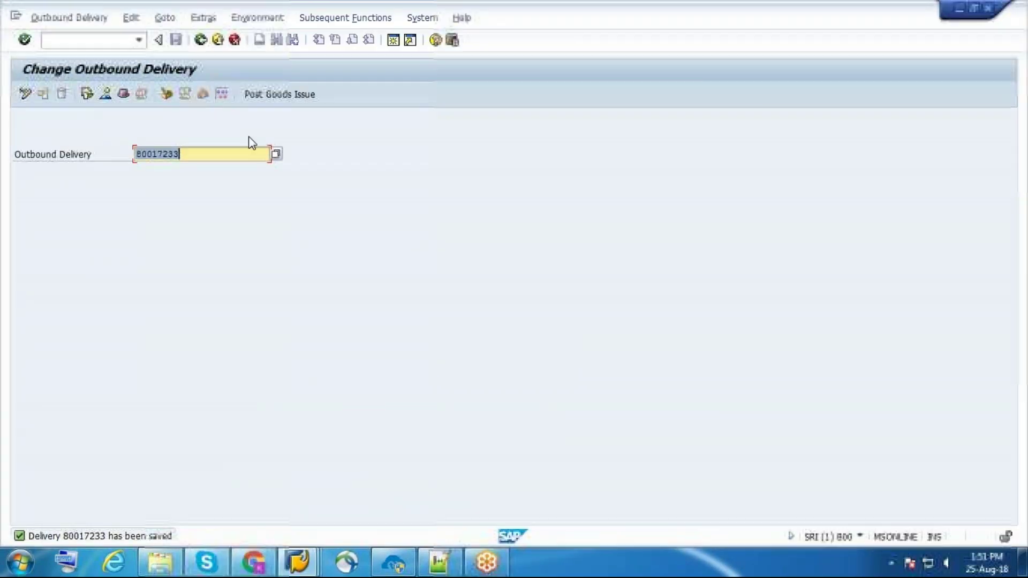
click(201, 40)
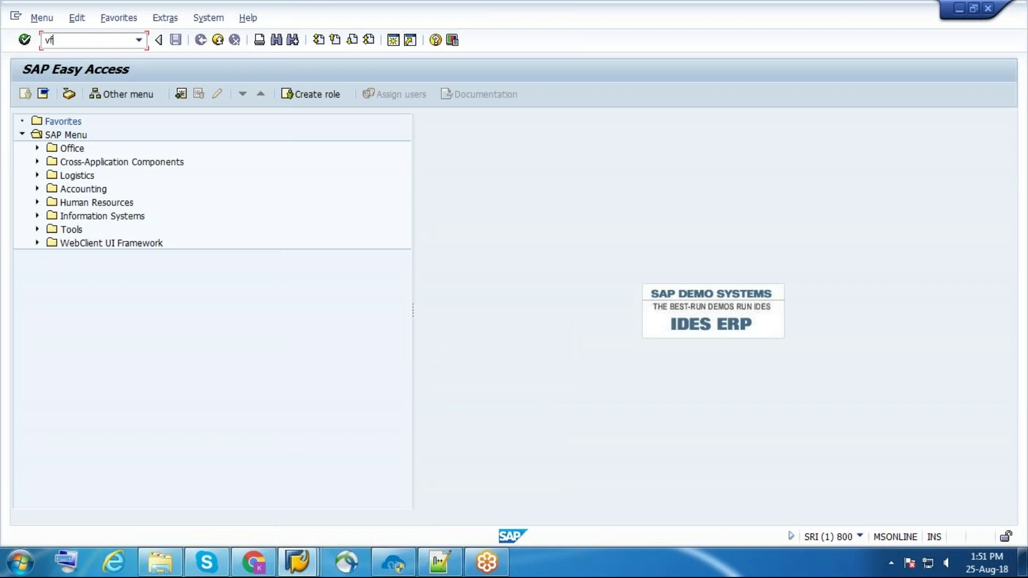
key(Return)
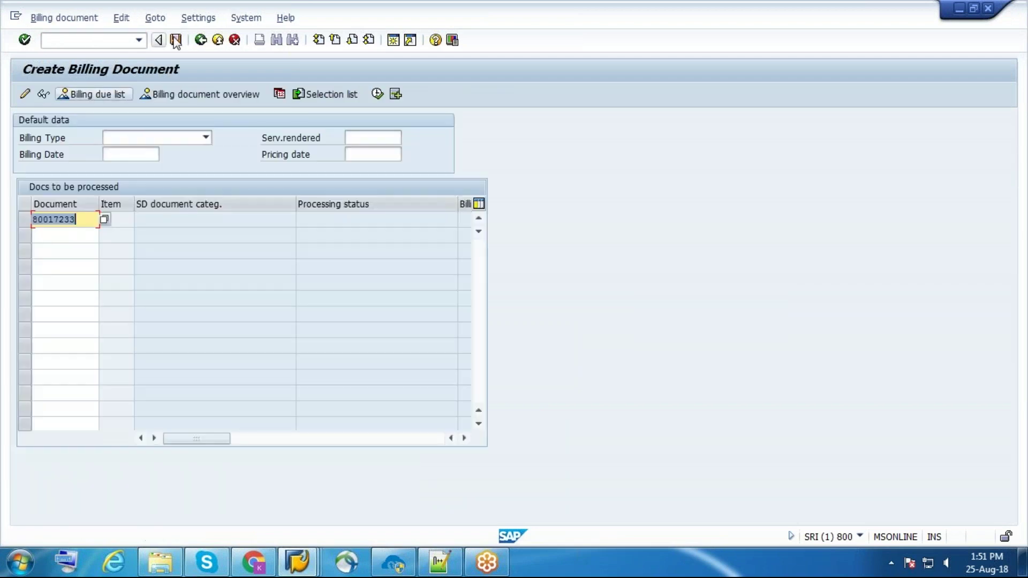
click(176, 40)
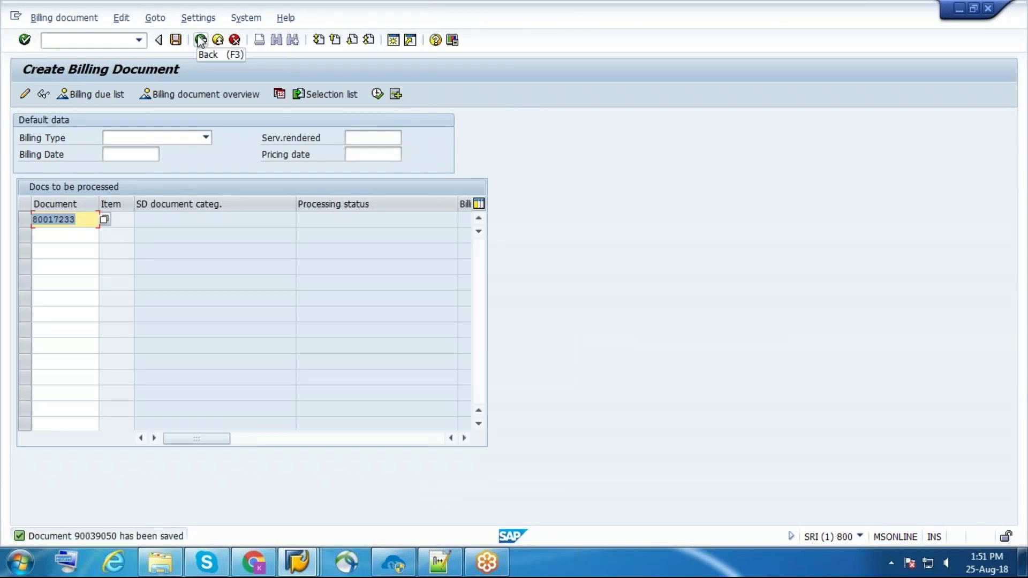
Switch to Zoho CRM, open the Invoices module and reload its list
key(alt+Tab)
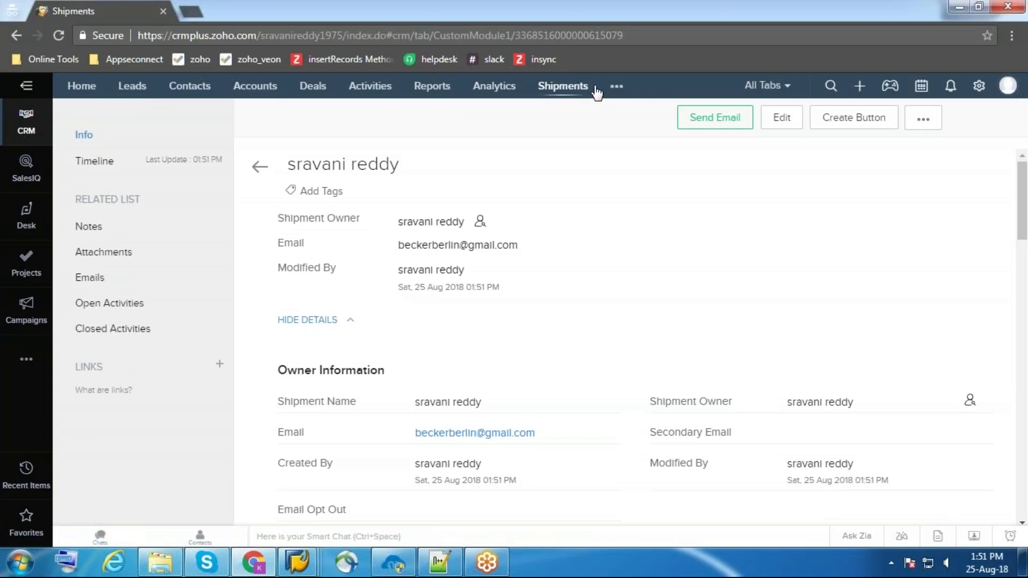
click(621, 92)
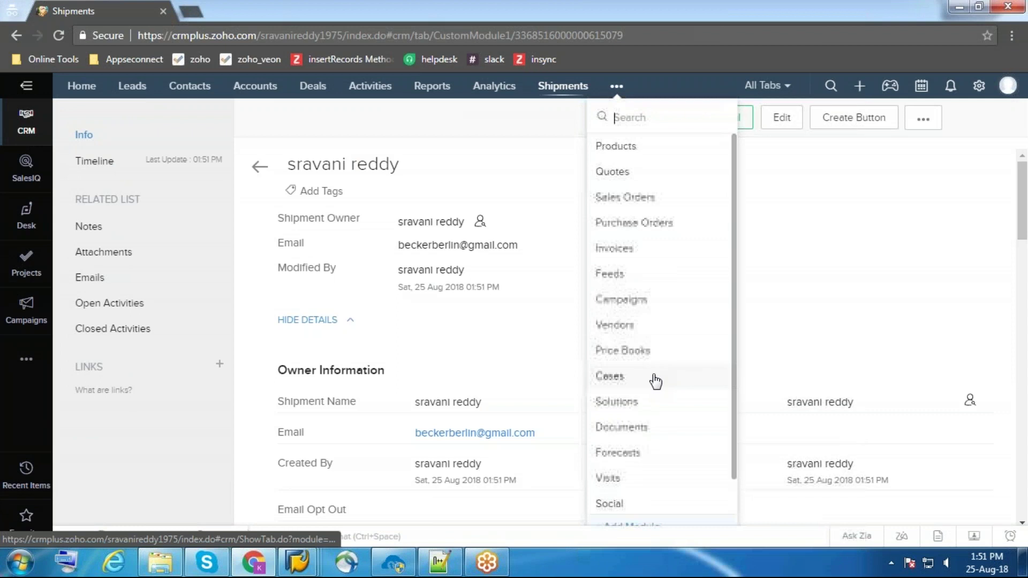
click(622, 249)
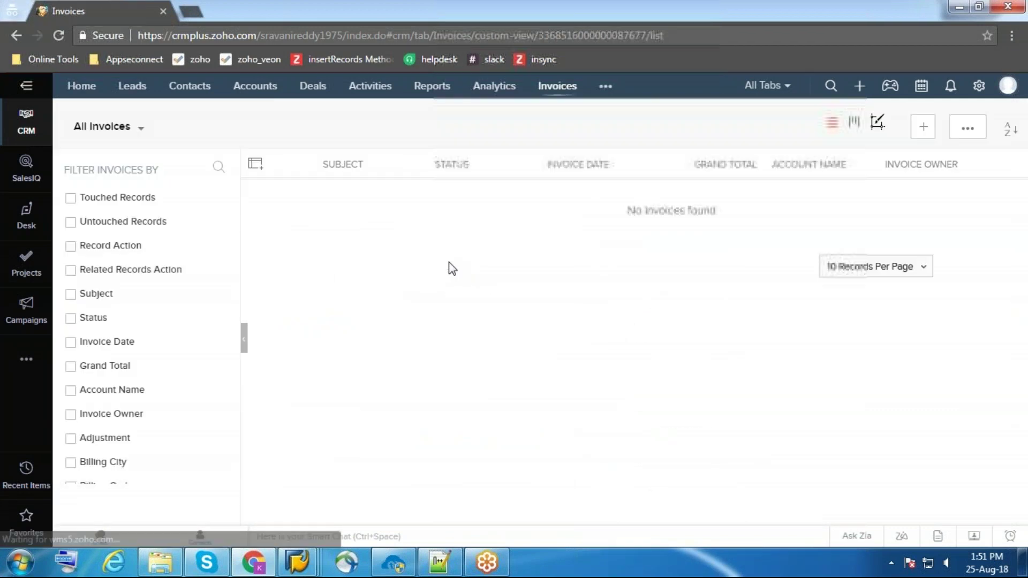
click(56, 33)
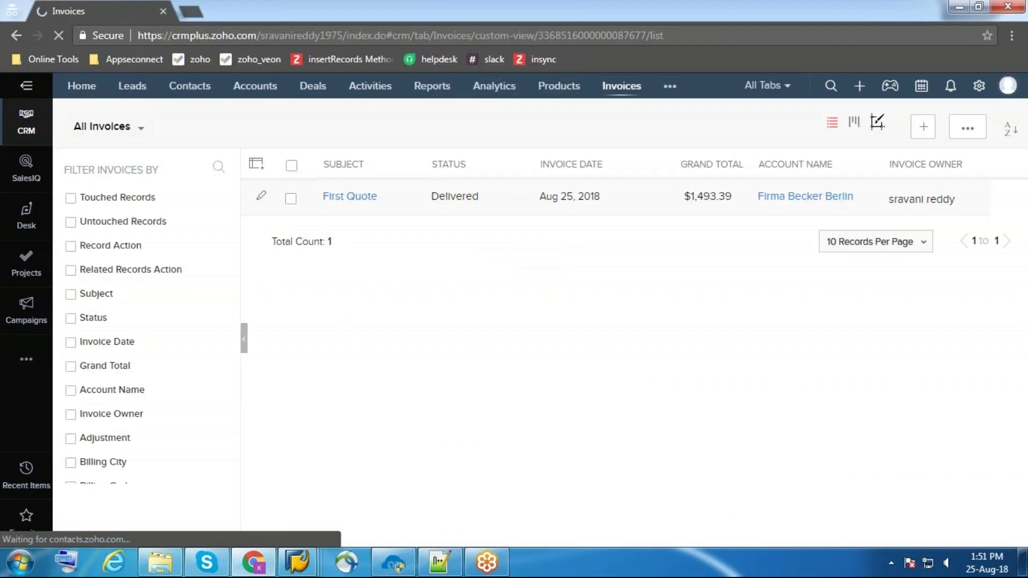
Open the First Quote invoice and examine its invoice information, addresses, product details and grand total
click(349, 196)
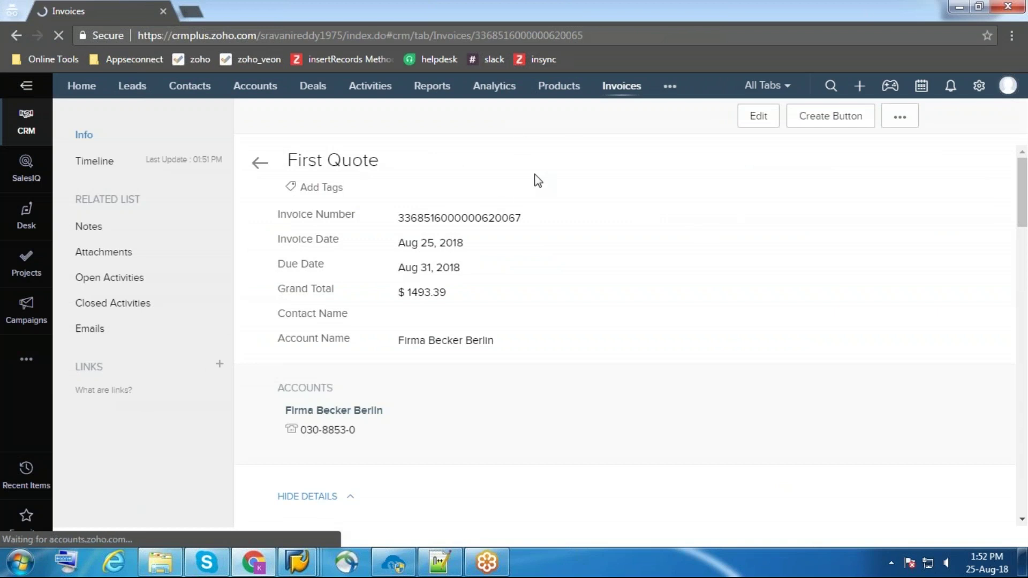
scroll(539, 188, down, 1)
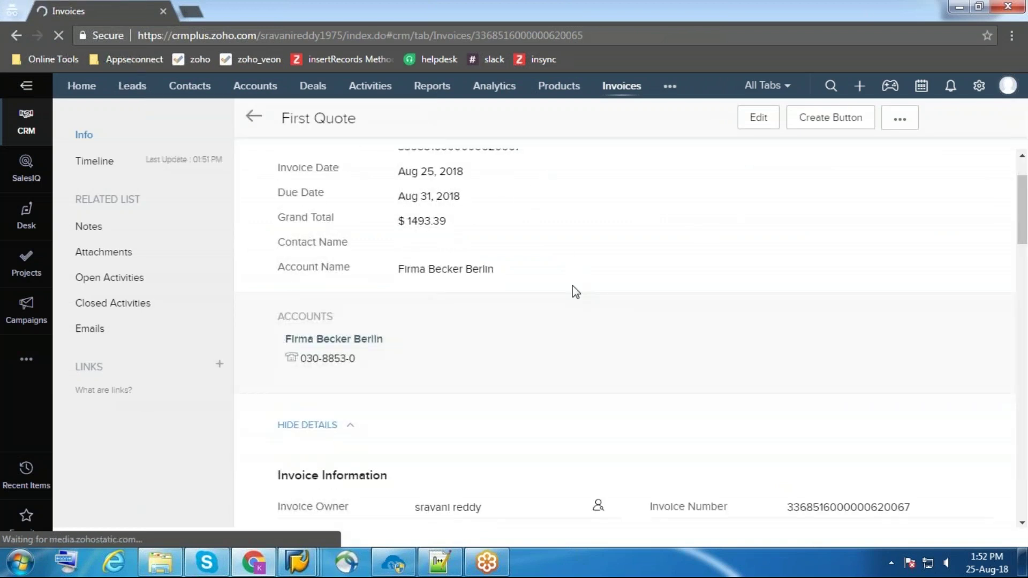
scroll(576, 292, down, 3)
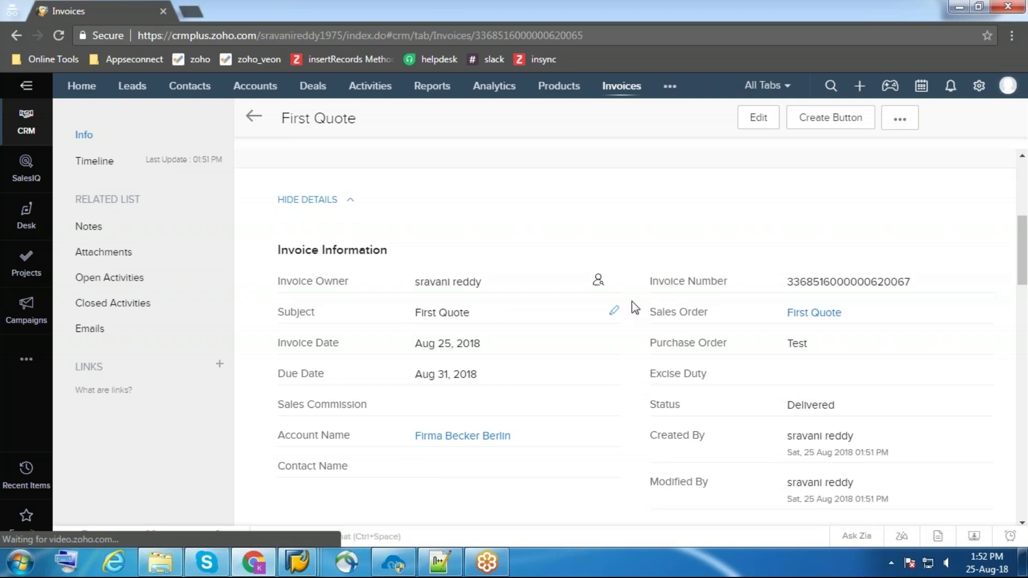
scroll(855, 270, down, 1)
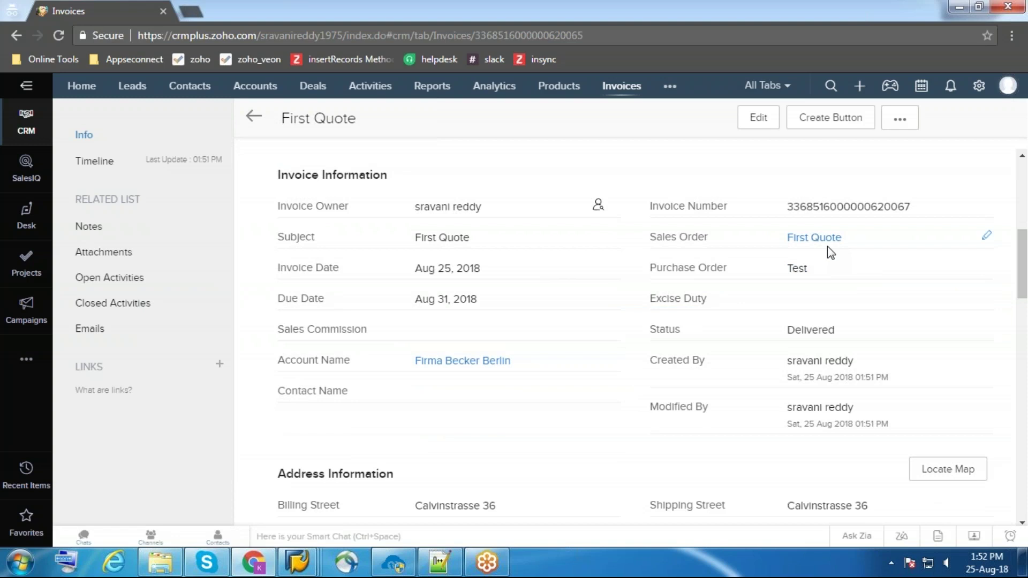
scroll(574, 346, down, 4)
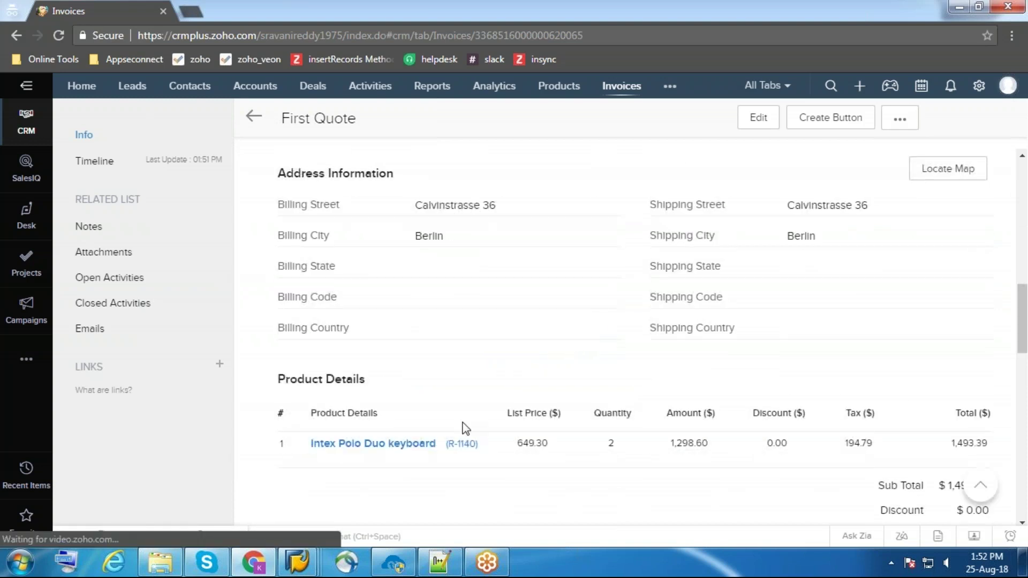
scroll(547, 480, down, 4)
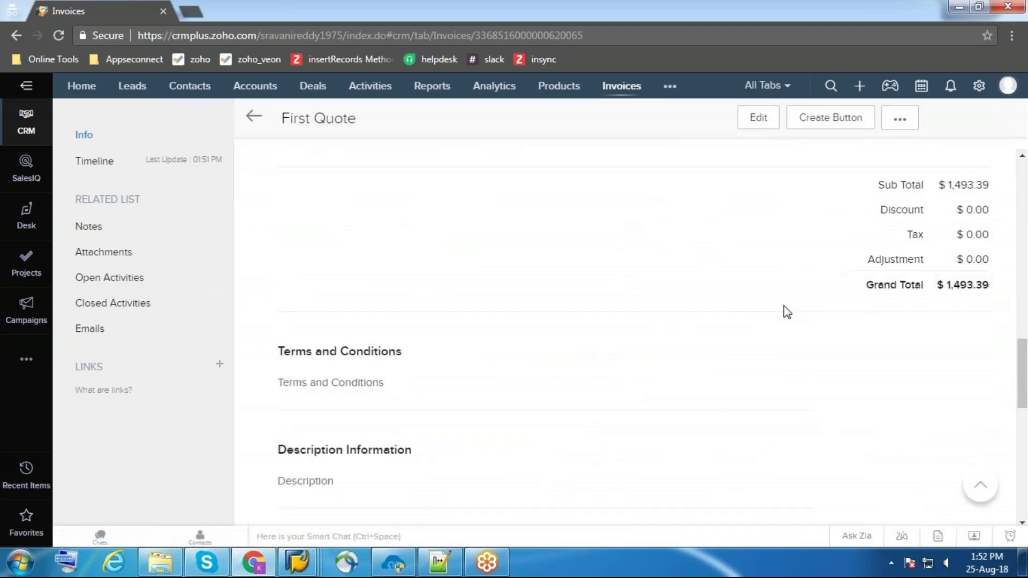
scroll(696, 310, up, 2)
mouse_move(354, 307)
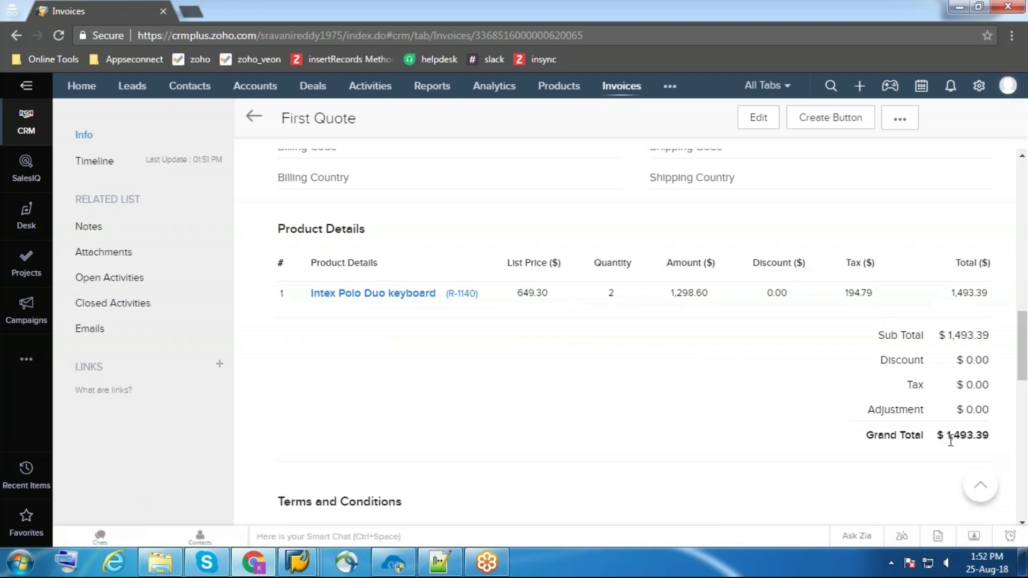
scroll(697, 359, up, 7)
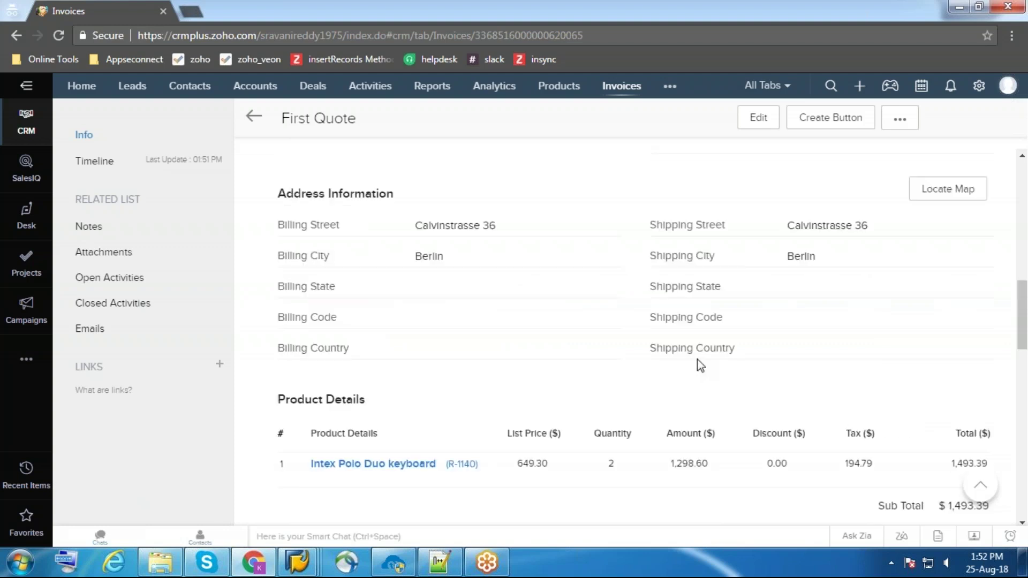